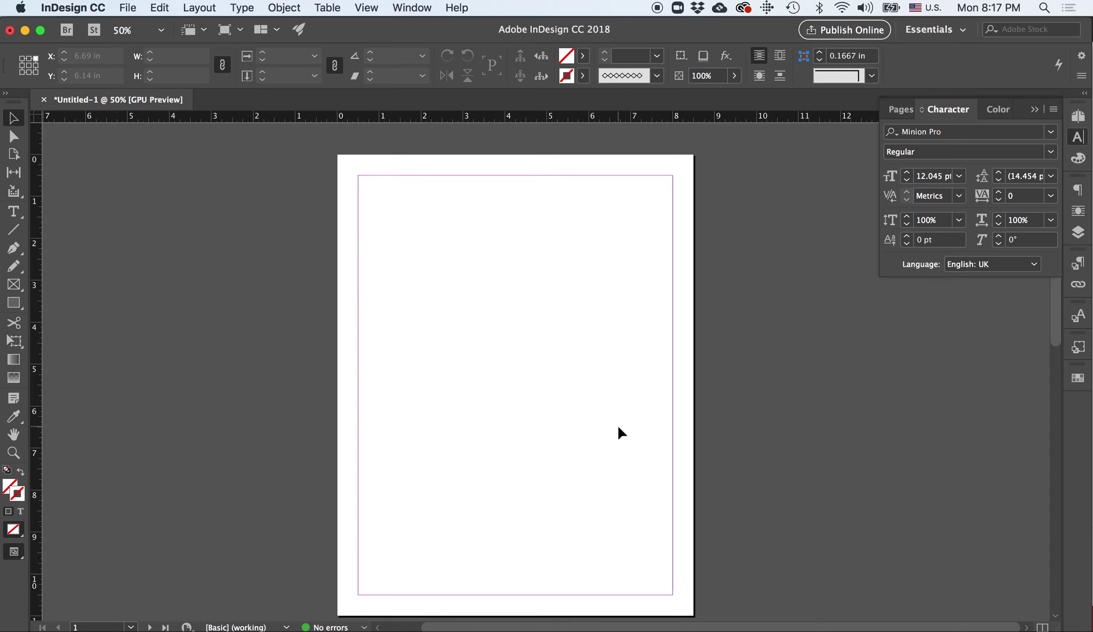
# Search the menu commands for "COLU" to locate the Margins and Columns command
pyautogui.scroll(-2, 621, 432)
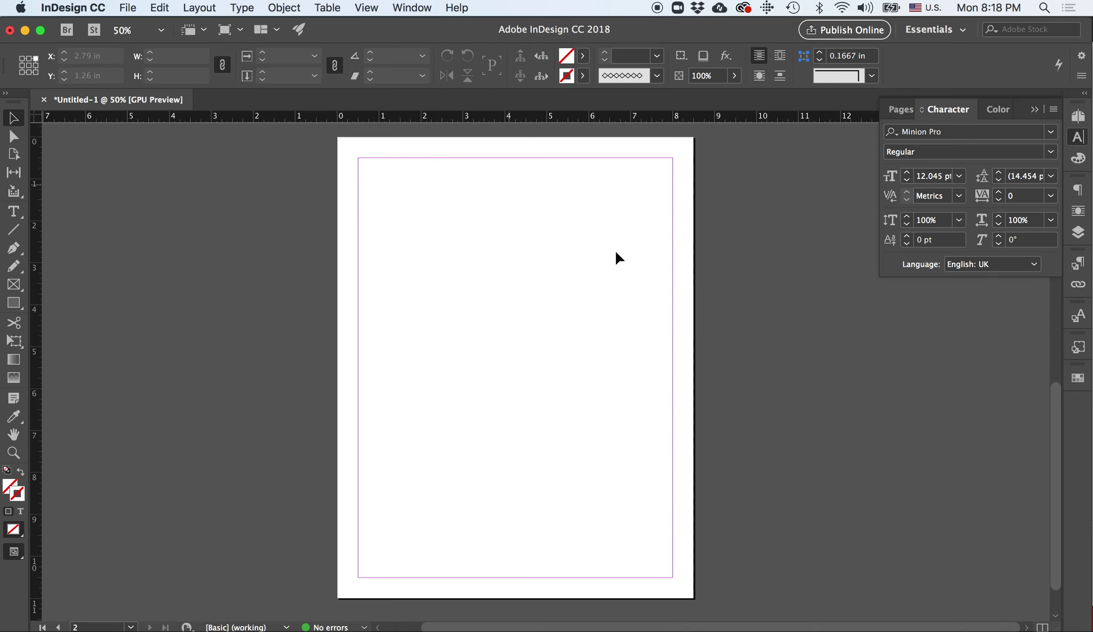
pyautogui.click(285, 9)
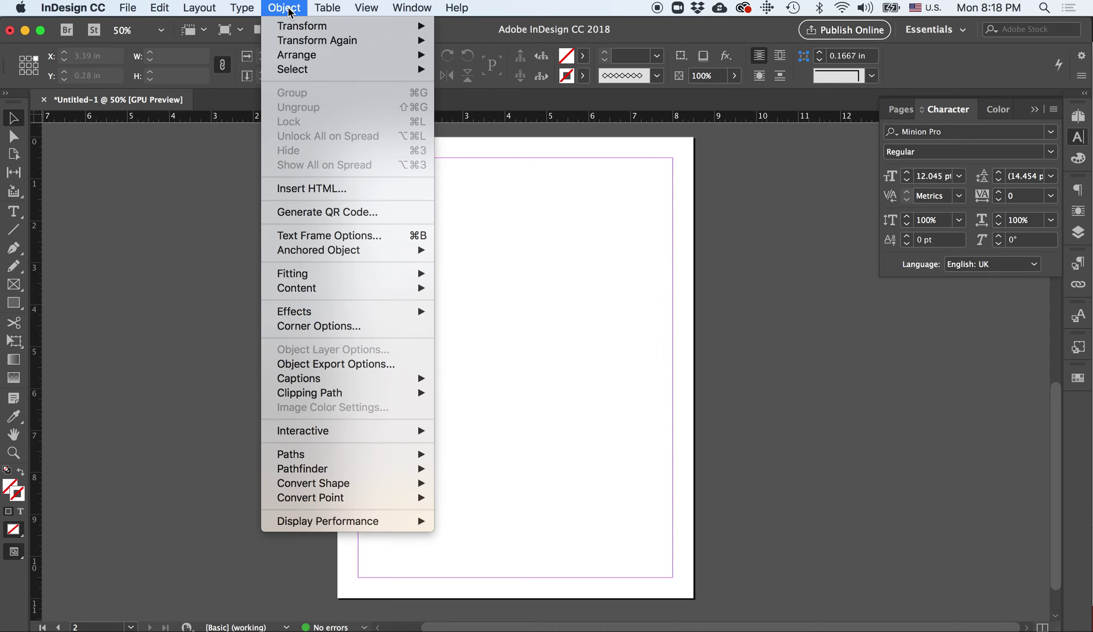
pyautogui.moveTo(248, 9)
pyautogui.moveTo(288, 8)
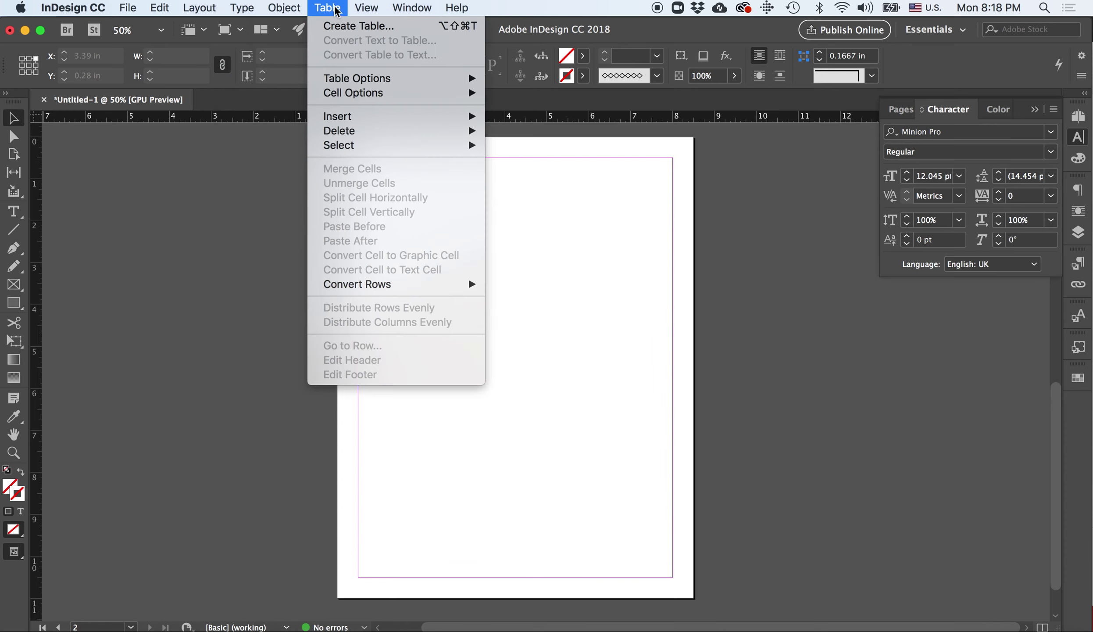
pyautogui.moveTo(460, 8)
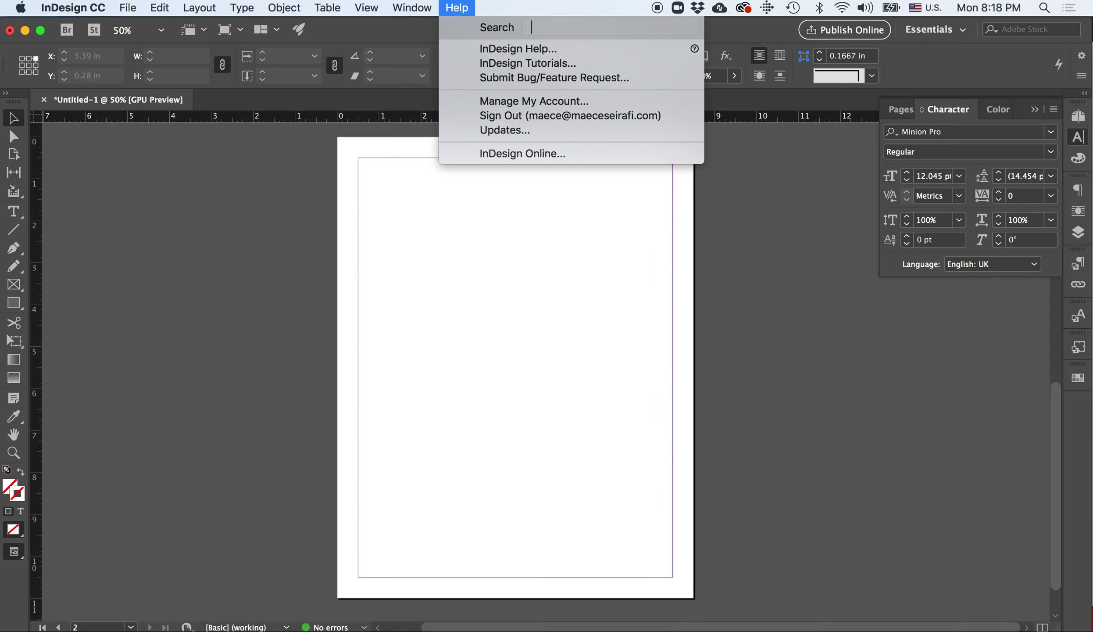
pyautogui.write('COLU')
pyautogui.moveTo(557, 53)
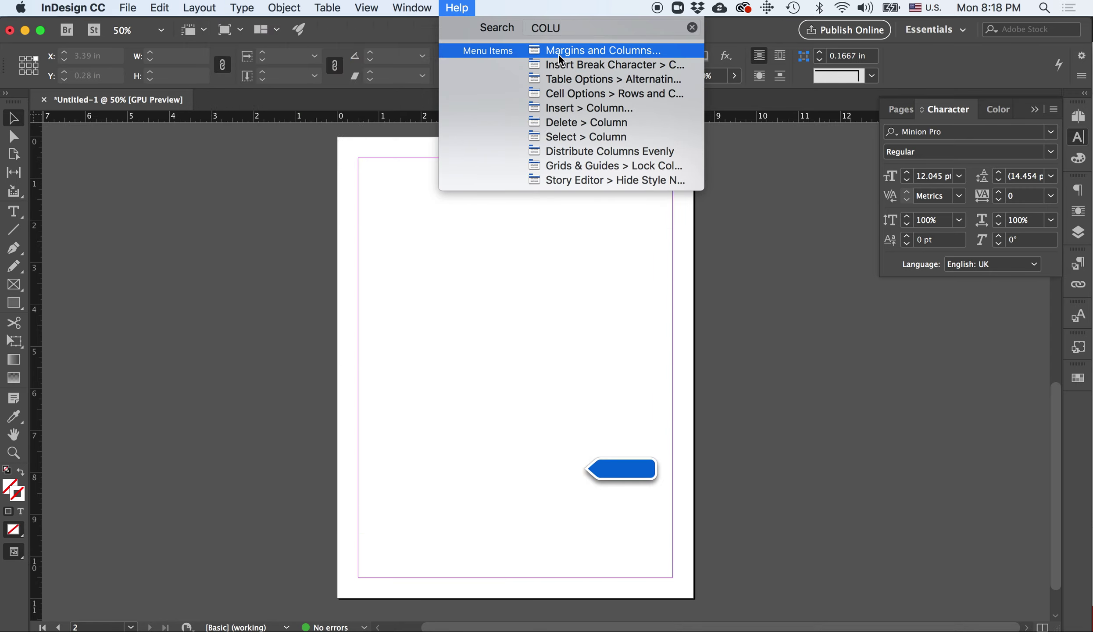
pyautogui.moveTo(200, 8)
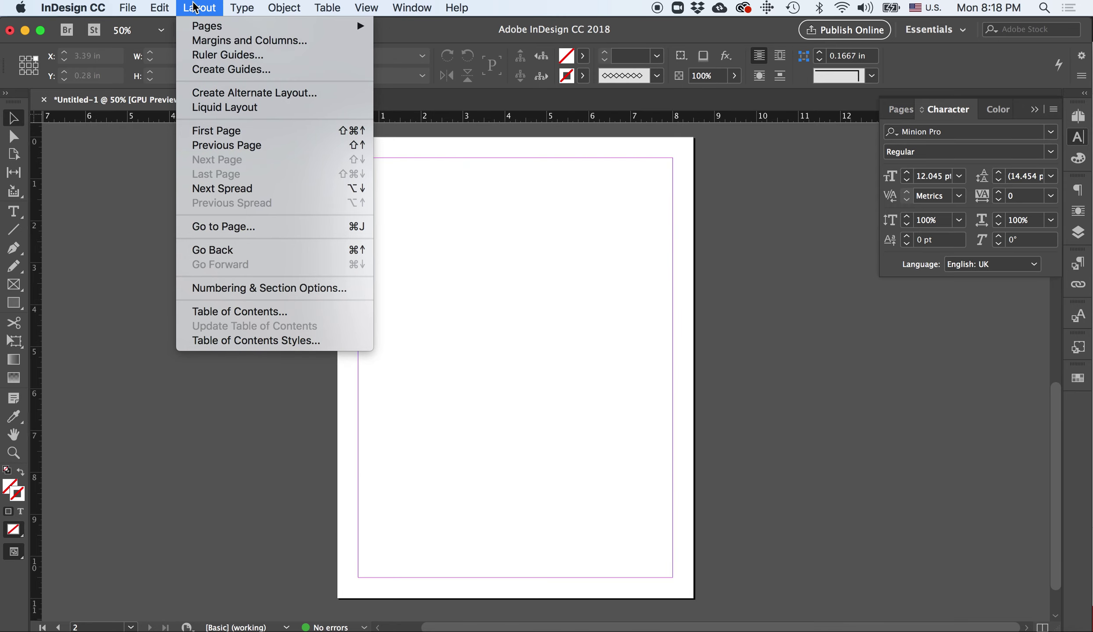
# Set all page margins to 1 in and the number of columns to 4 through Margins and Columns
pyautogui.click(206, 40)
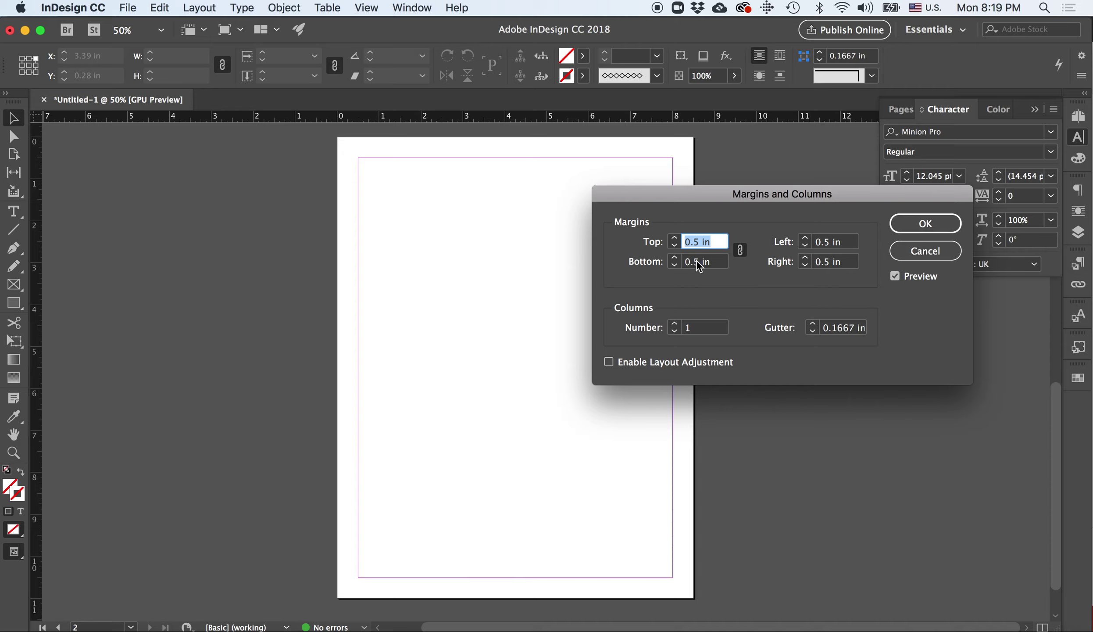
pyautogui.moveTo(698, 262); pyautogui.dragTo(692, 262)
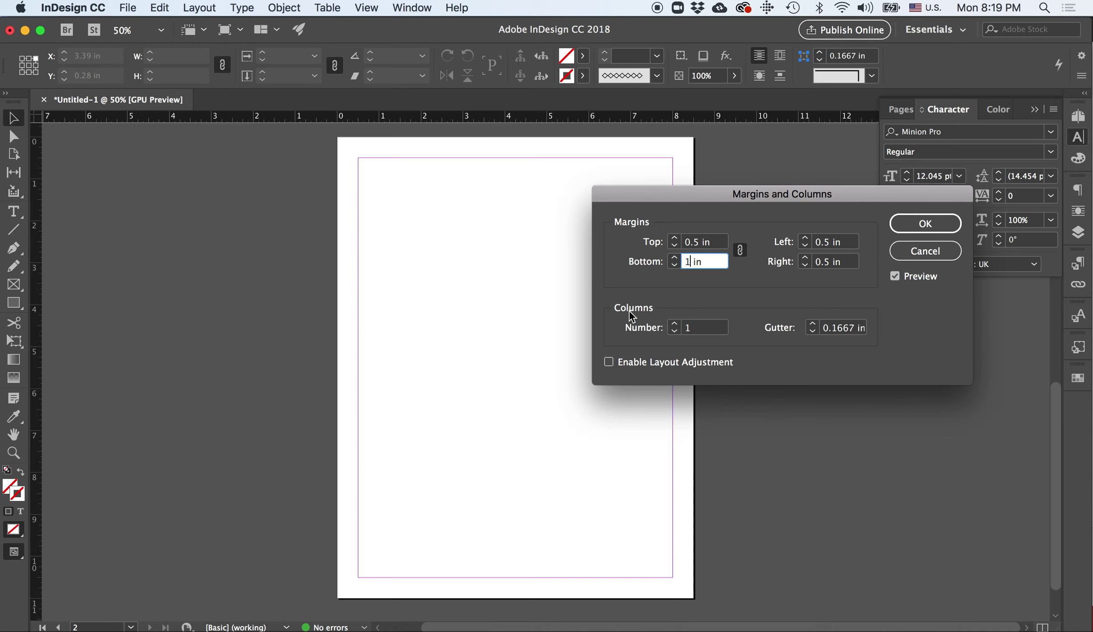
pyautogui.click(692, 328)
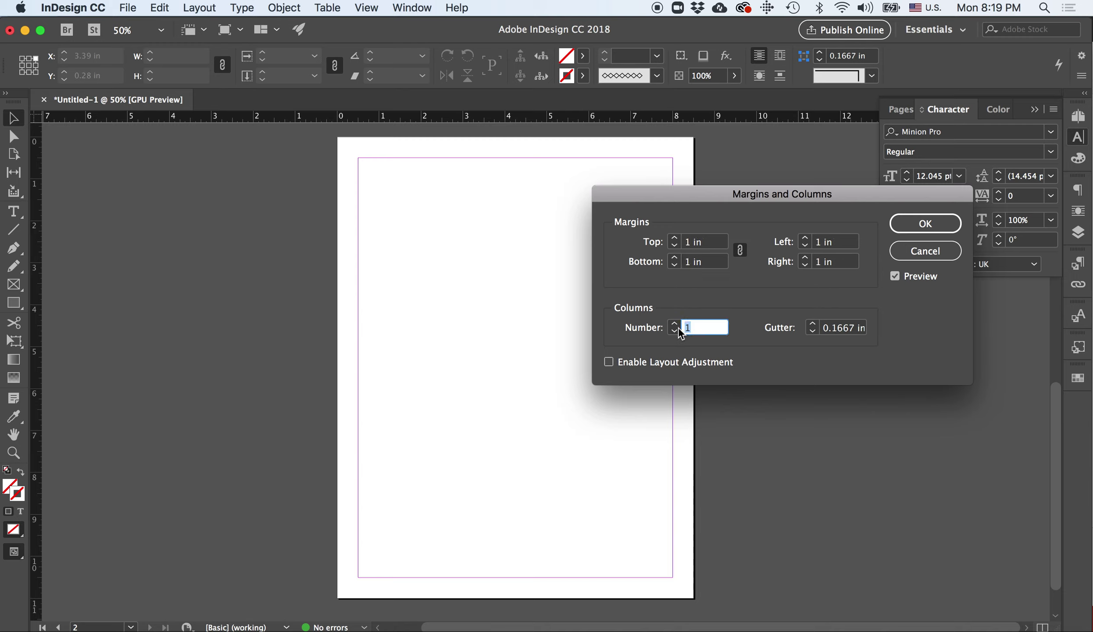
pyautogui.write('4')
pyautogui.click(938, 220)
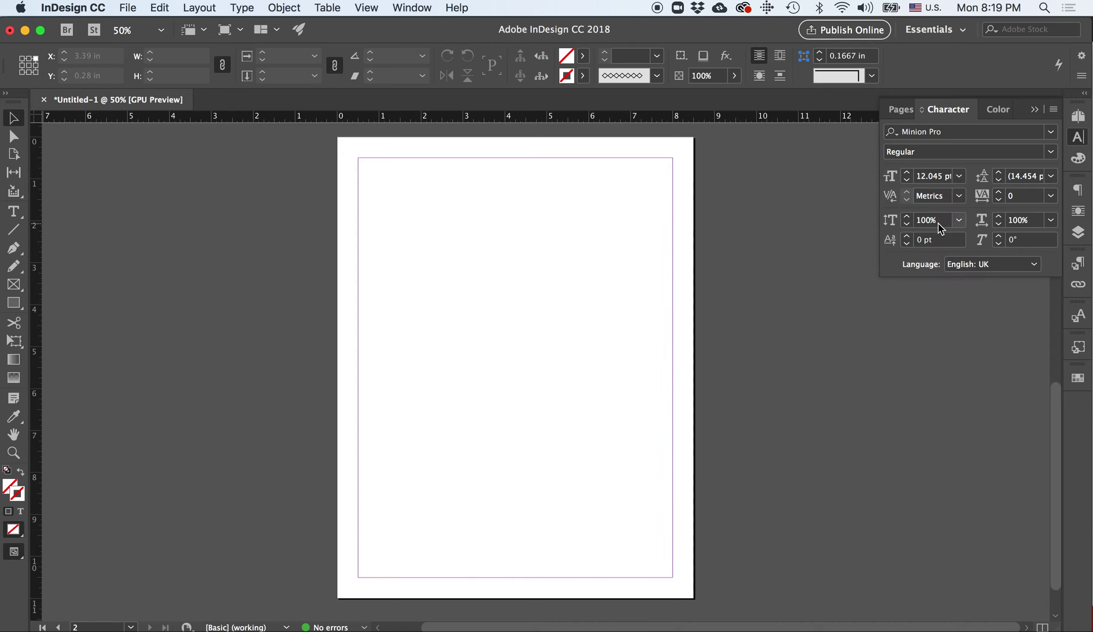
# Reorder the document's pages so the four-column page comes after the single-column page
pyautogui.scroll(10, 583, 300)
pyautogui.scroll(-4, 583, 300)
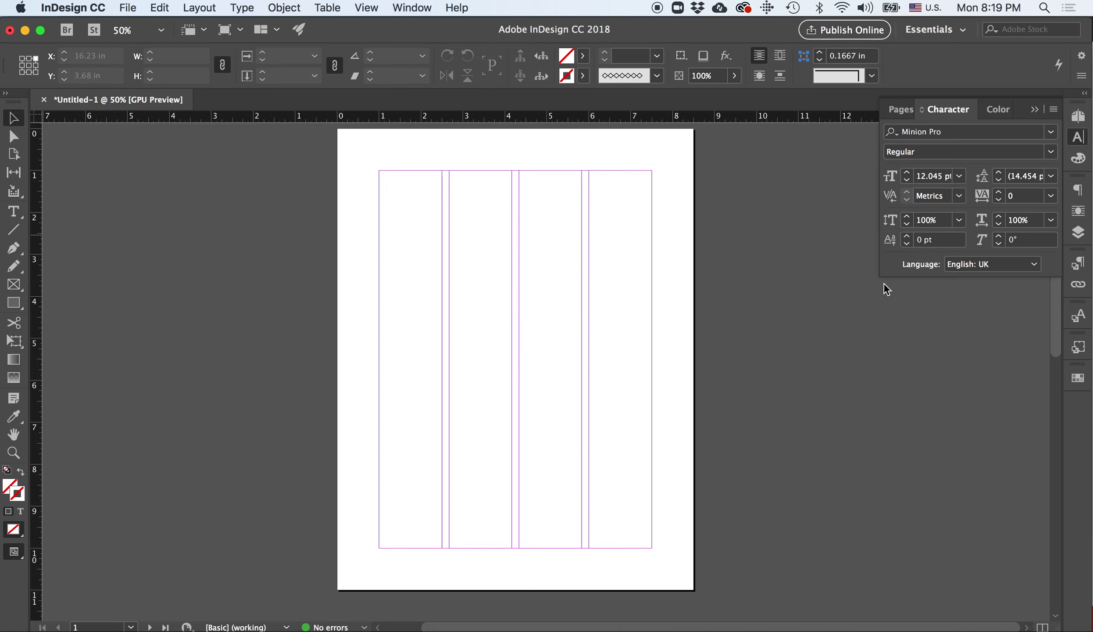
pyautogui.scroll(-1, 761, 387)
pyautogui.scroll(1, 761, 387)
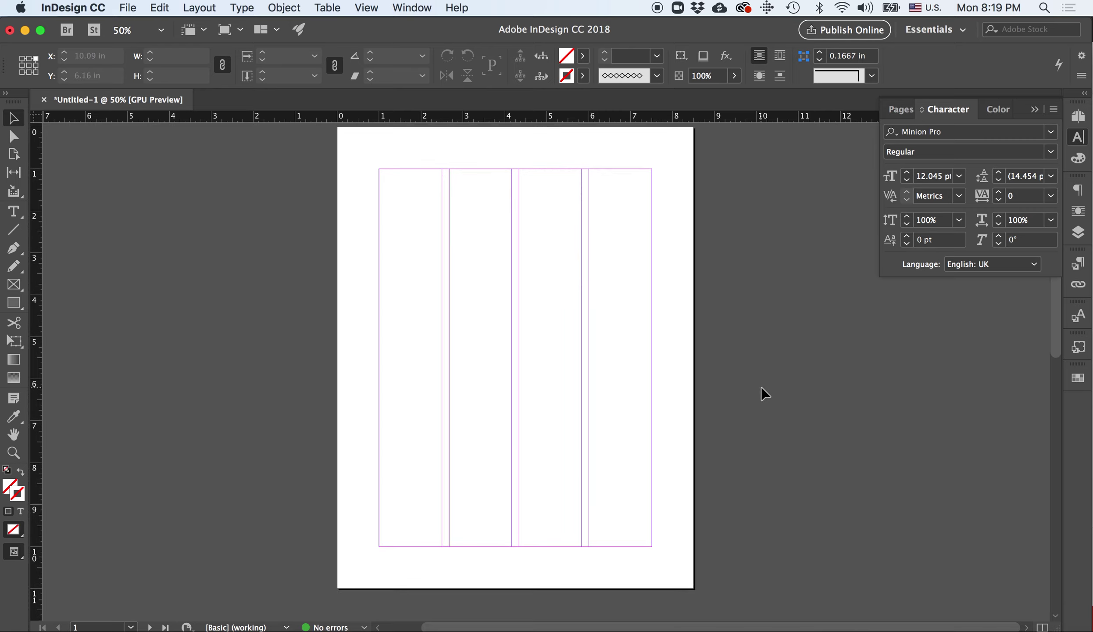
pyautogui.click(1080, 122)
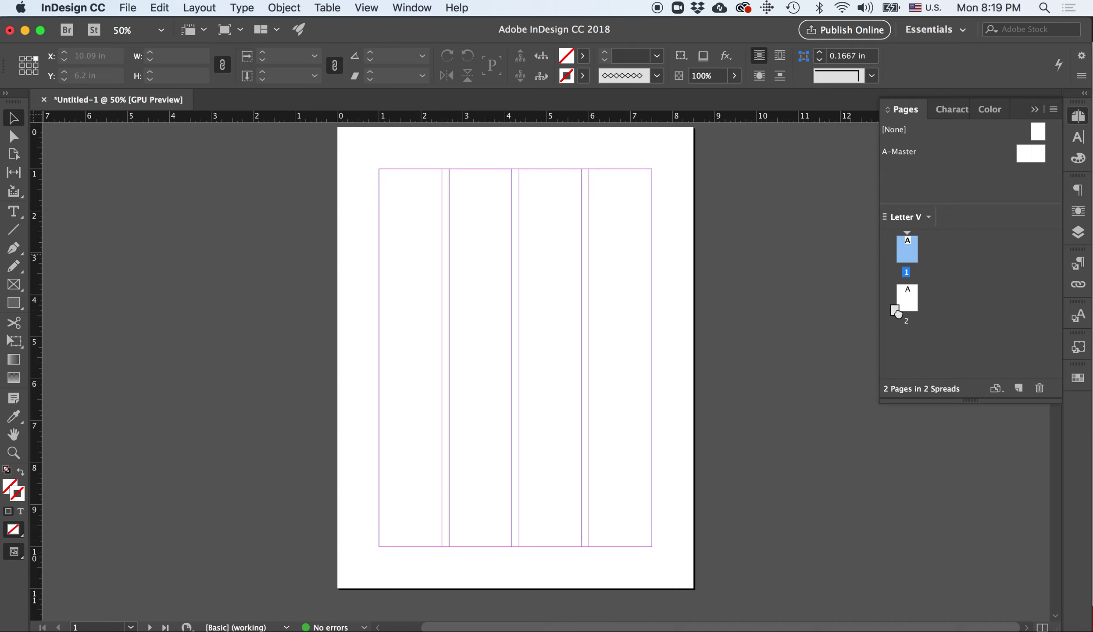
pyautogui.doubleClick(905, 301)
pyautogui.scroll(10, 629, 385)
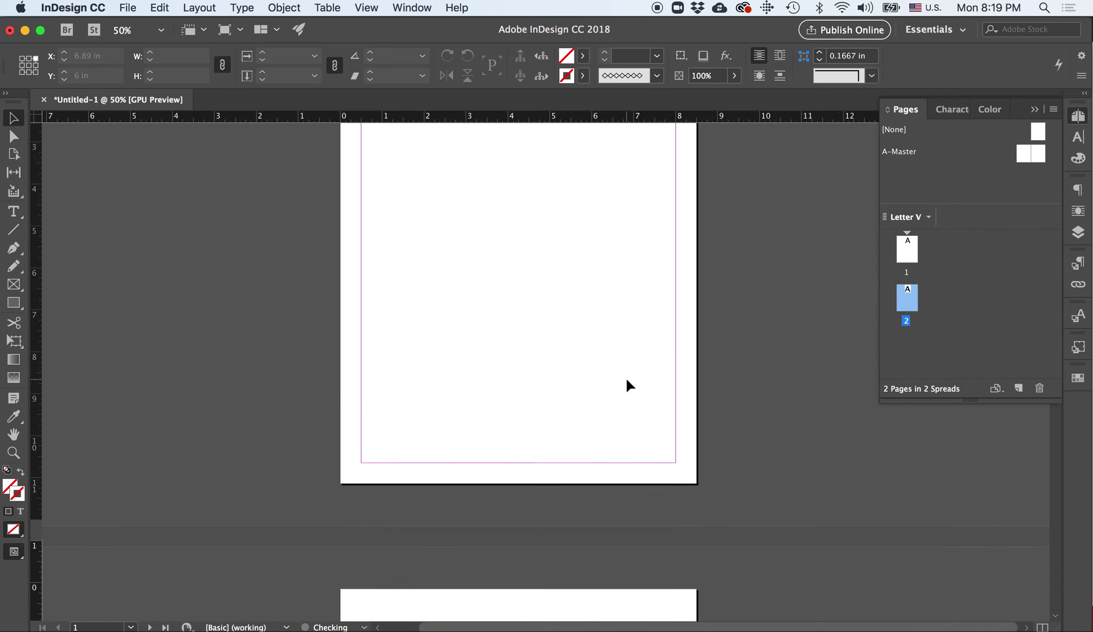
pyautogui.scroll(-10, 629, 385)
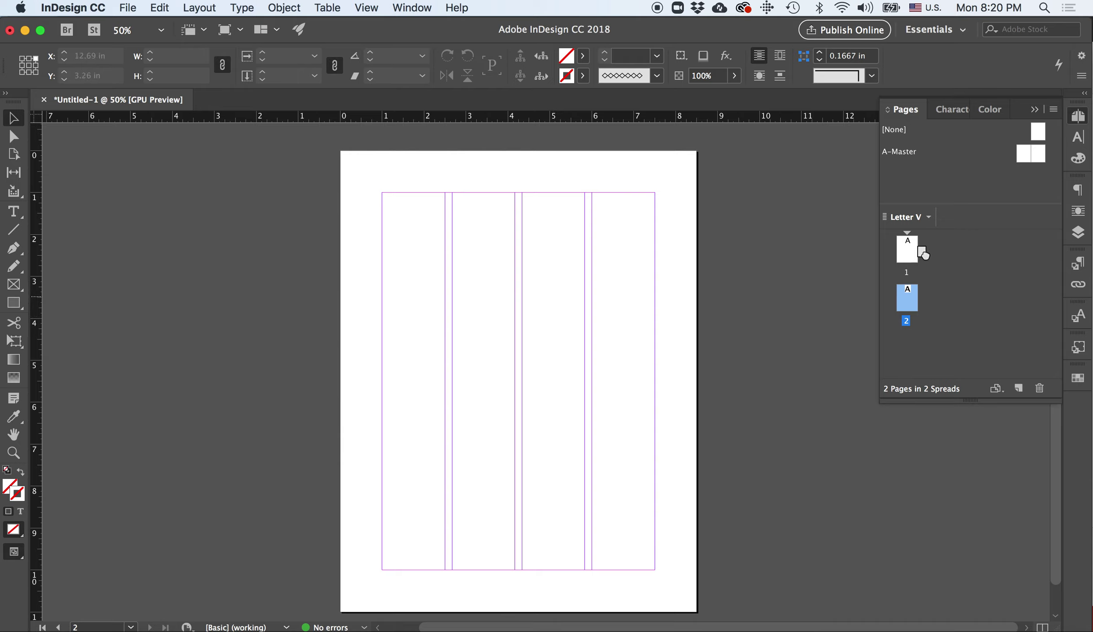
# Move the four-column page ahead of the single-column page and return it to the second position
pyautogui.moveTo(909, 299); pyautogui.dragTo(891, 254)
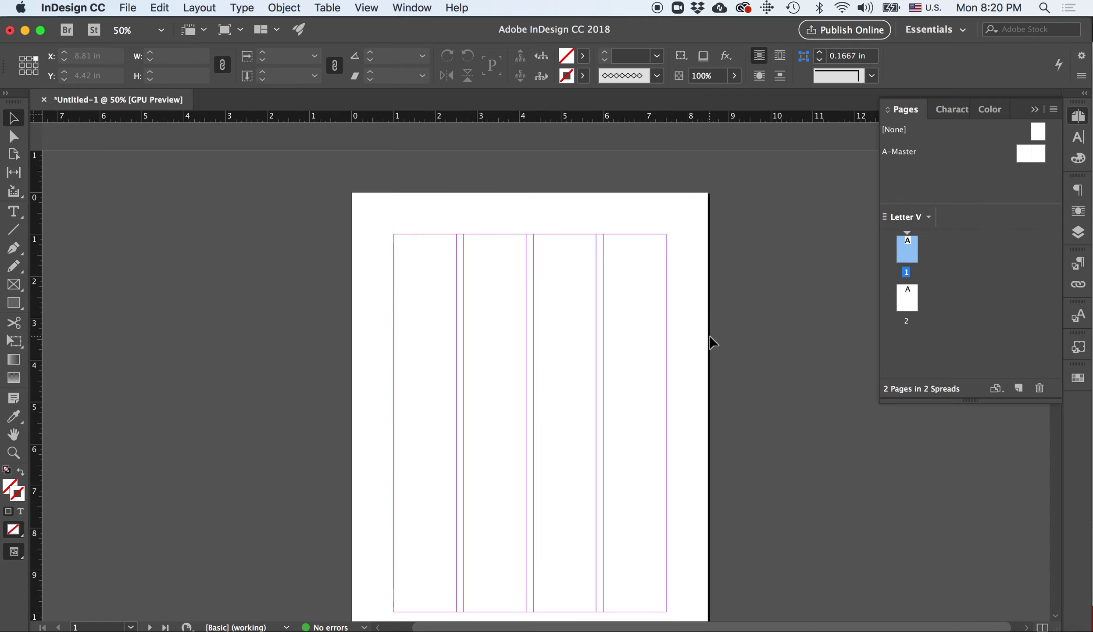
pyautogui.scroll(-5, 710, 335)
pyautogui.scroll(1, 710, 335)
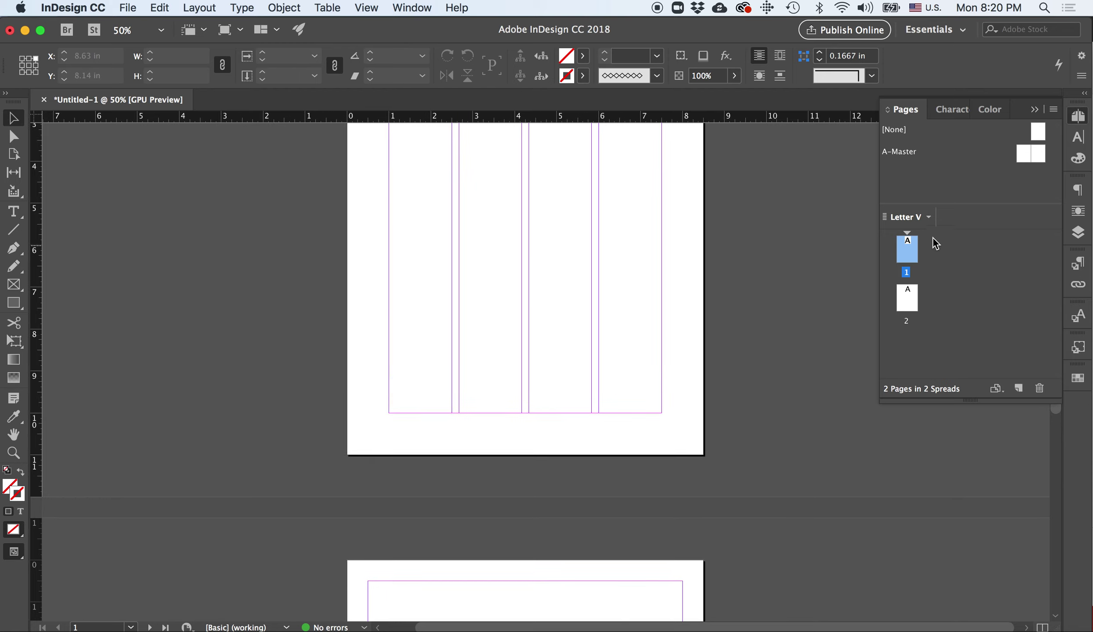
pyautogui.moveTo(907, 244); pyautogui.dragTo(930, 302)
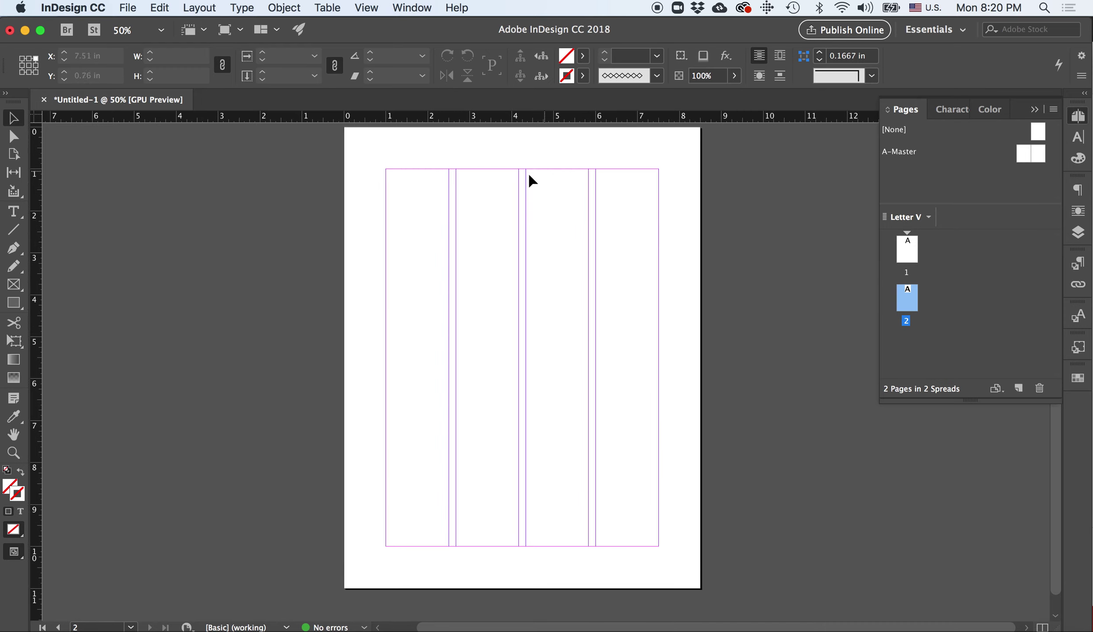
# Draw a 6.5 in horizontal line along the top margin of page 2 and give it a black stroke
pyautogui.click(12, 232)
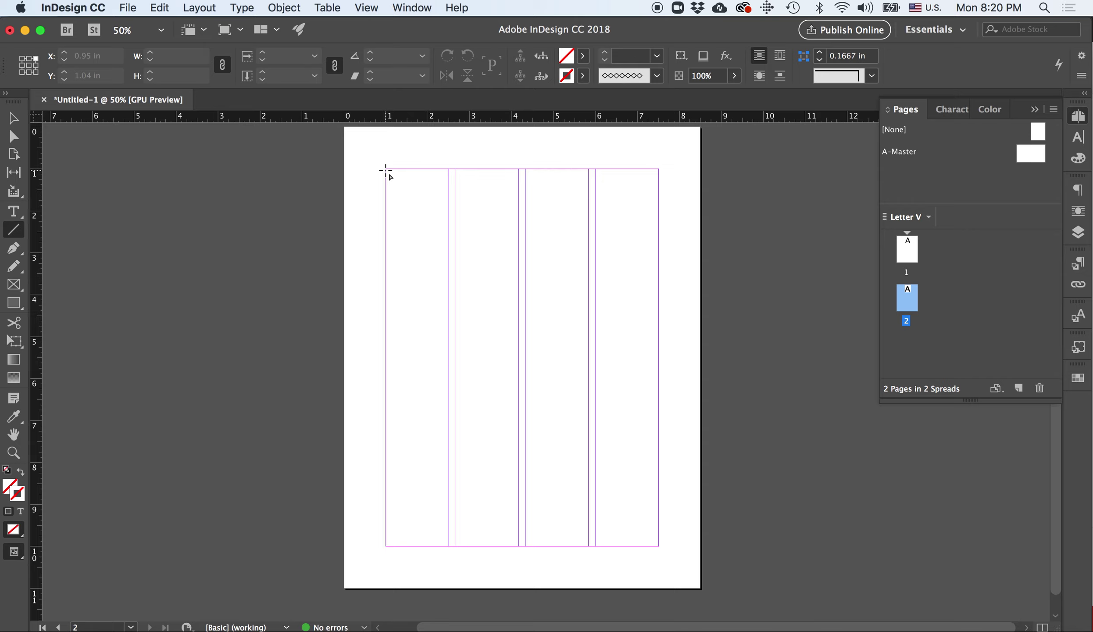
pyautogui.moveTo(385, 168); pyautogui.dragTo(659, 169)
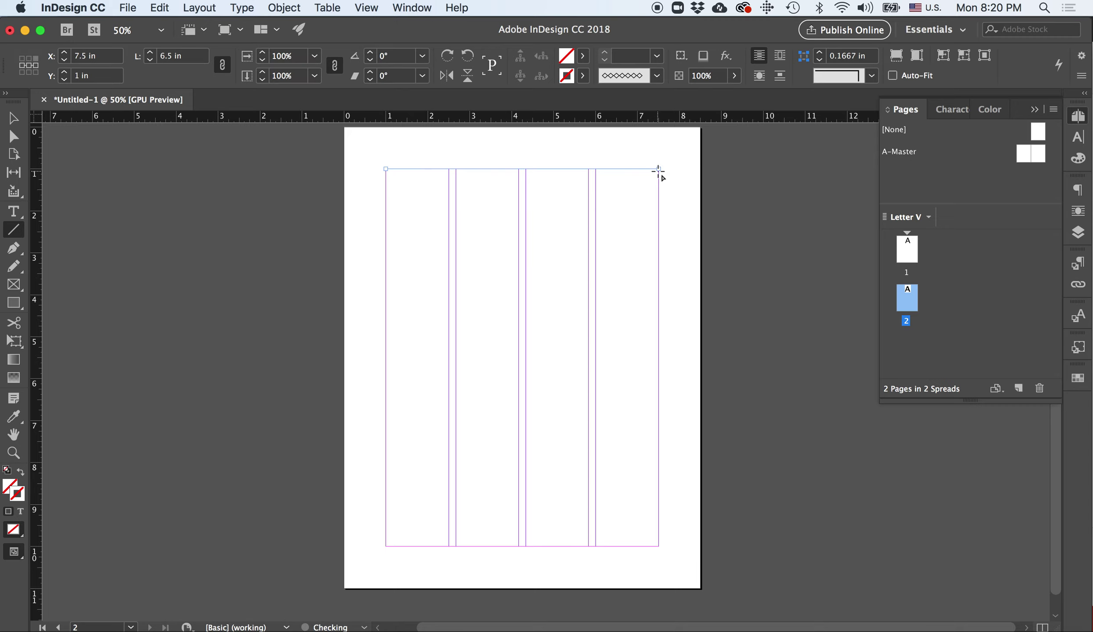
pyautogui.click(20, 474)
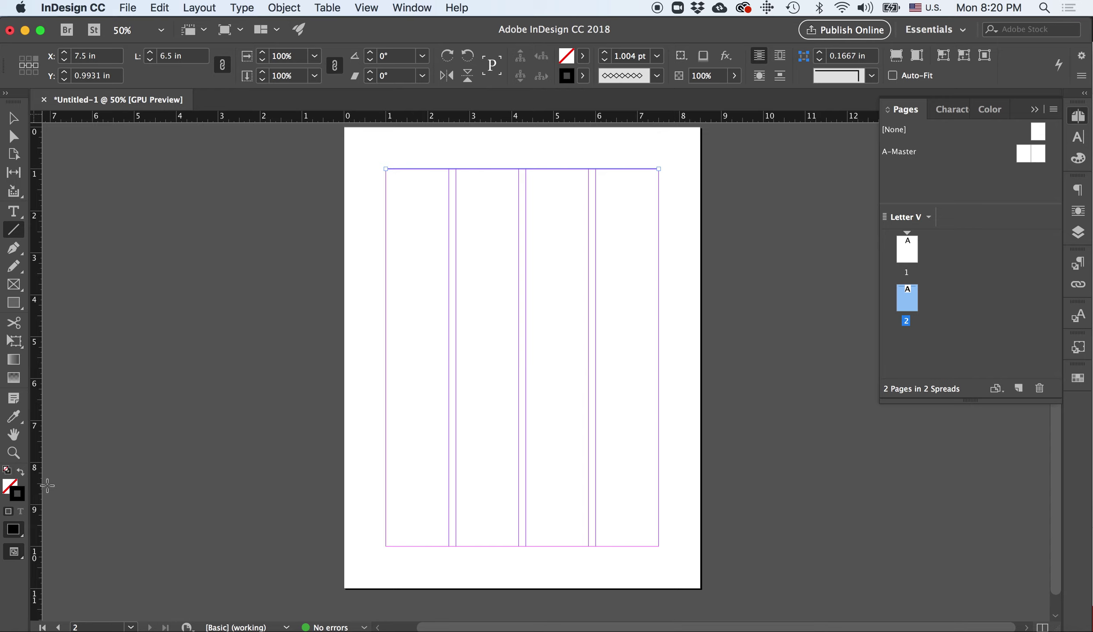
# Change the stroke type of the line along the top margin to Solid
pyautogui.click(657, 76)
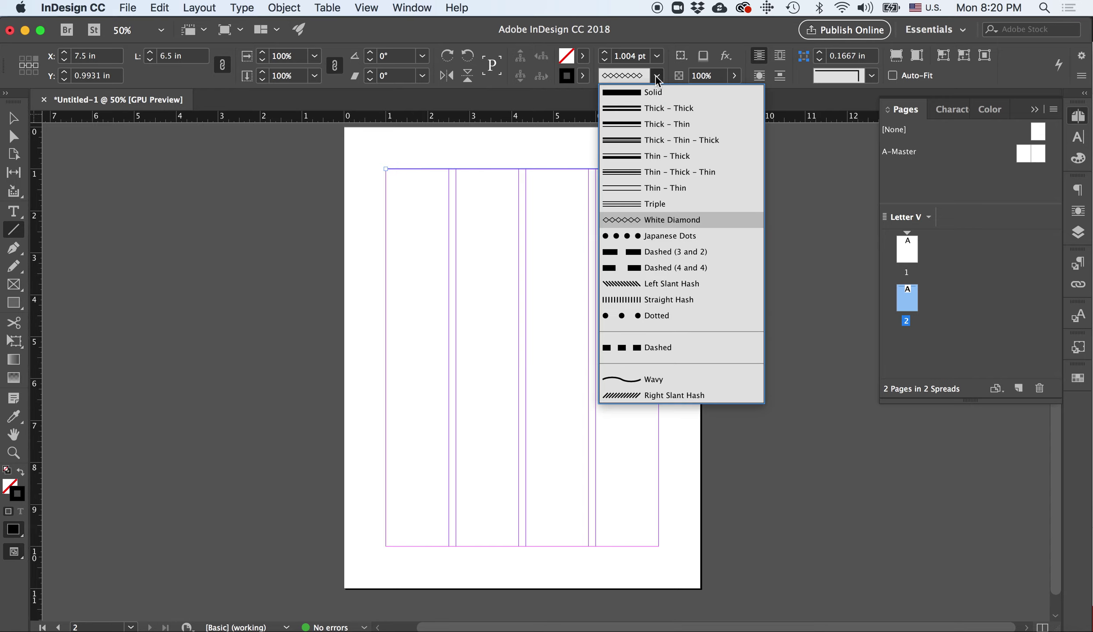
pyautogui.click(636, 92)
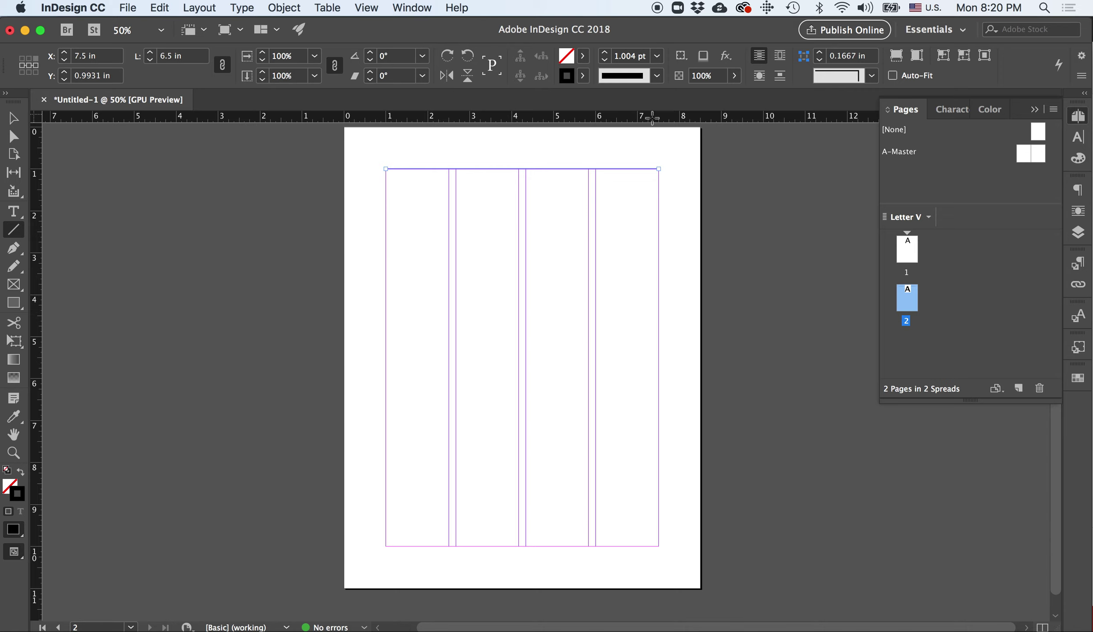
pyautogui.scroll(3, 615, 188)
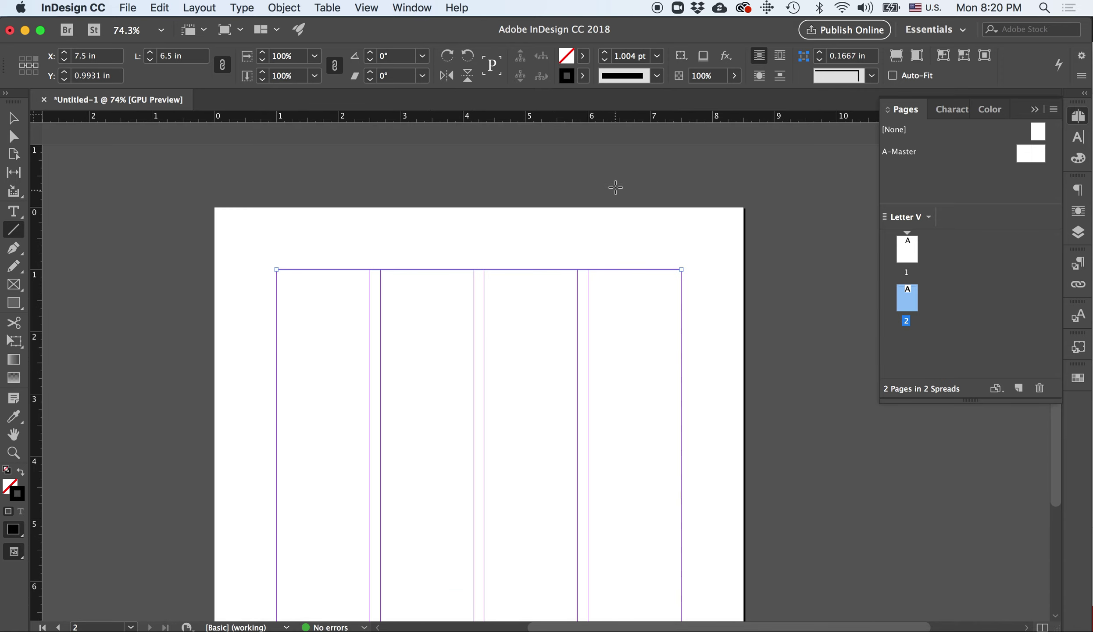
# Set the top margin line's stroke type to White Diamond and its weight to 7 pt
pyautogui.click(658, 76)
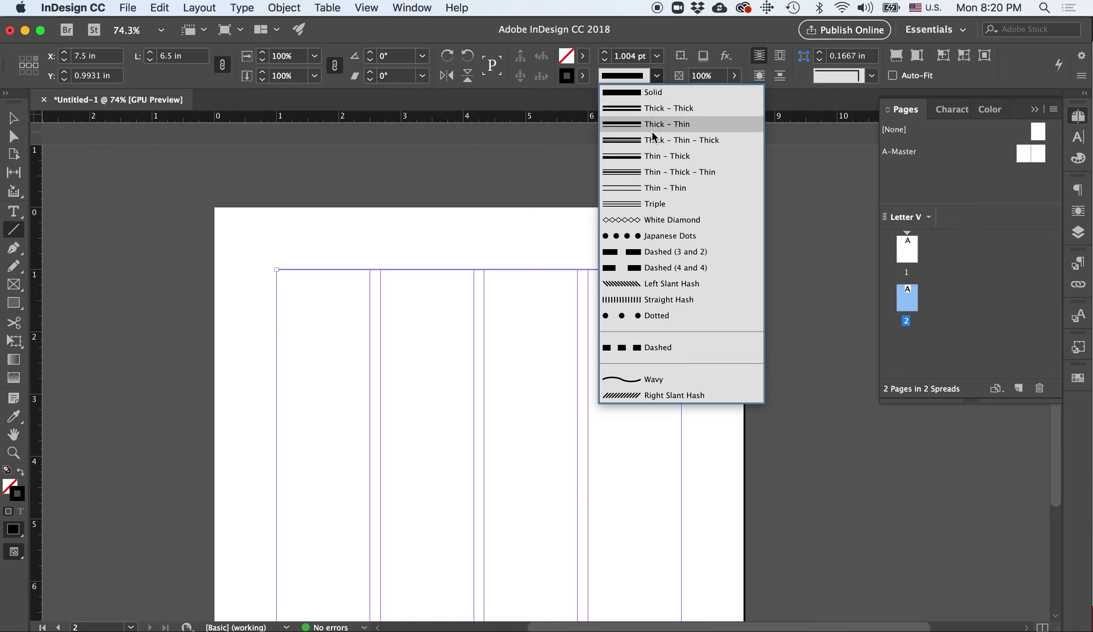
pyautogui.click(647, 221)
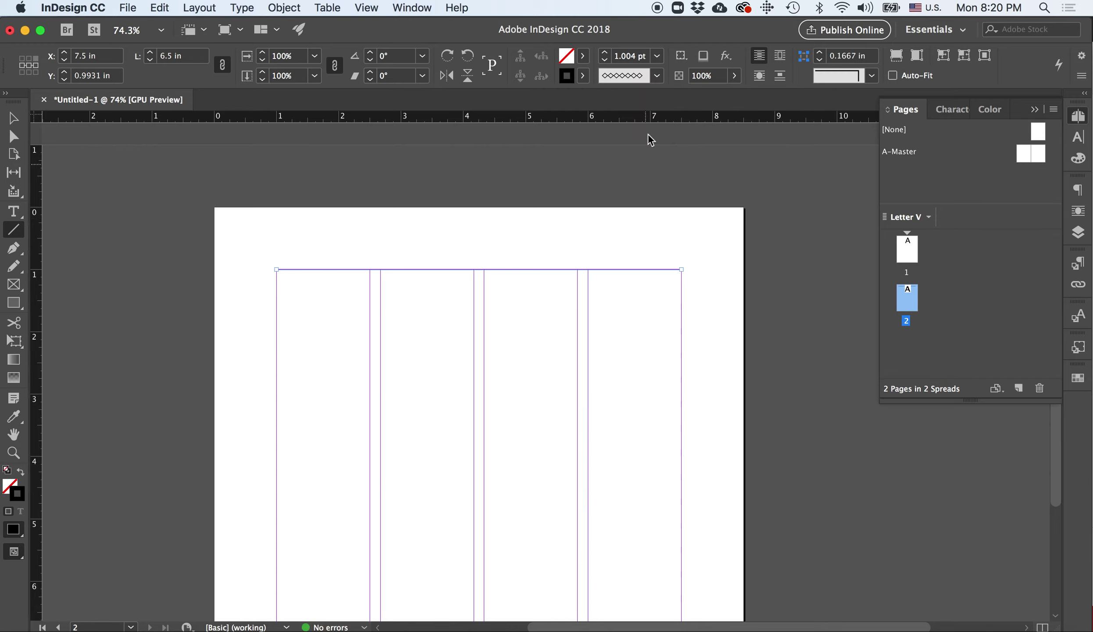
pyautogui.click(657, 55)
pyautogui.click(644, 184)
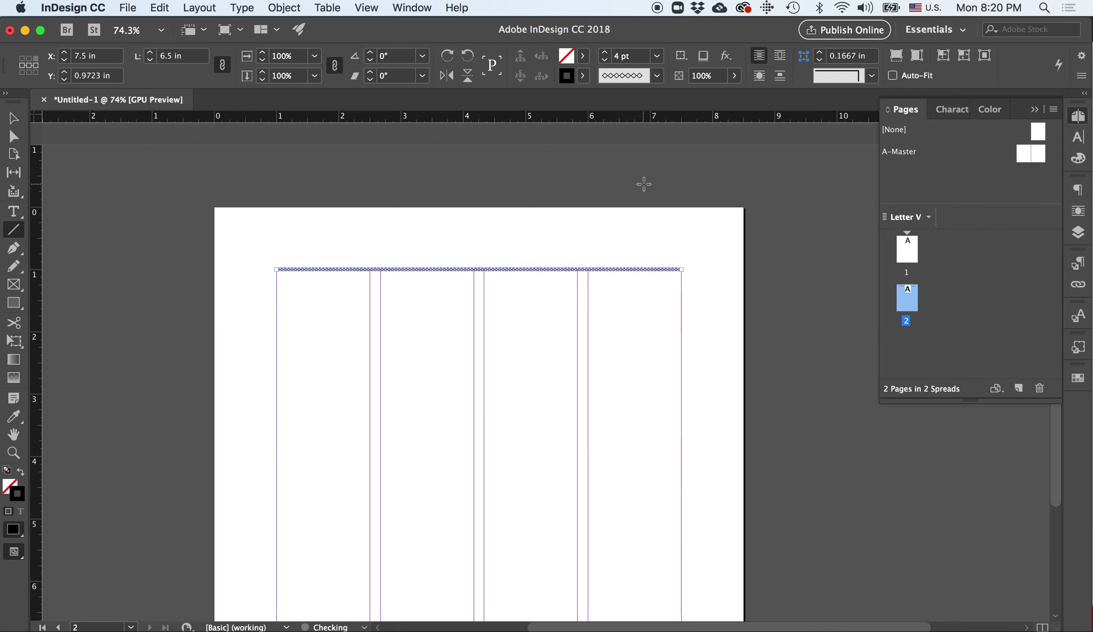
pyautogui.click(656, 54)
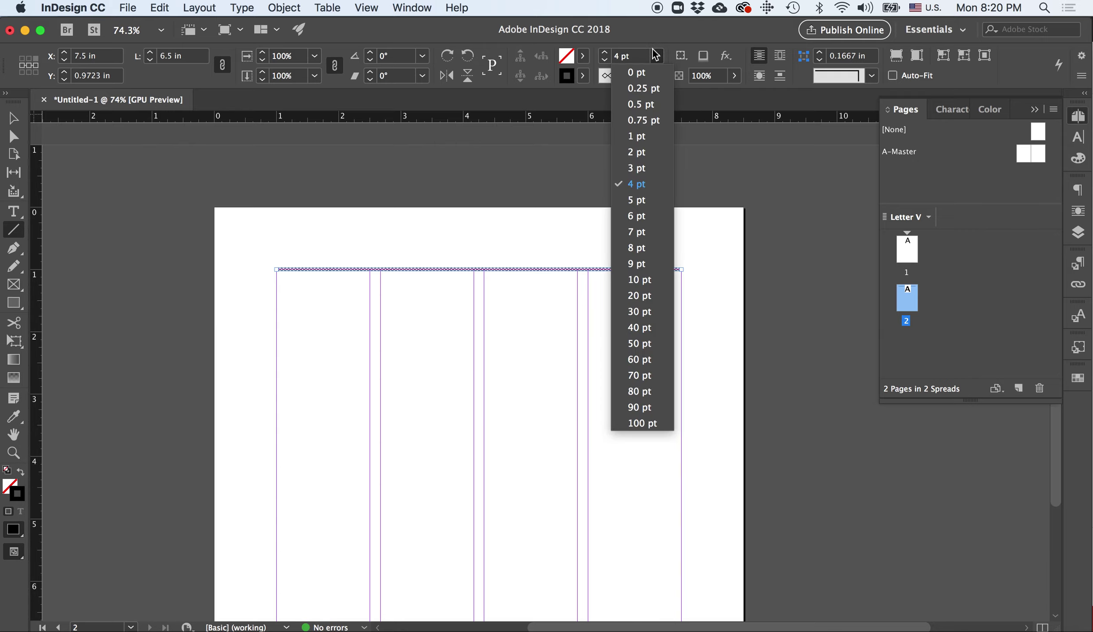
pyautogui.click(635, 225)
pyautogui.click(14, 118)
pyautogui.click(97, 218)
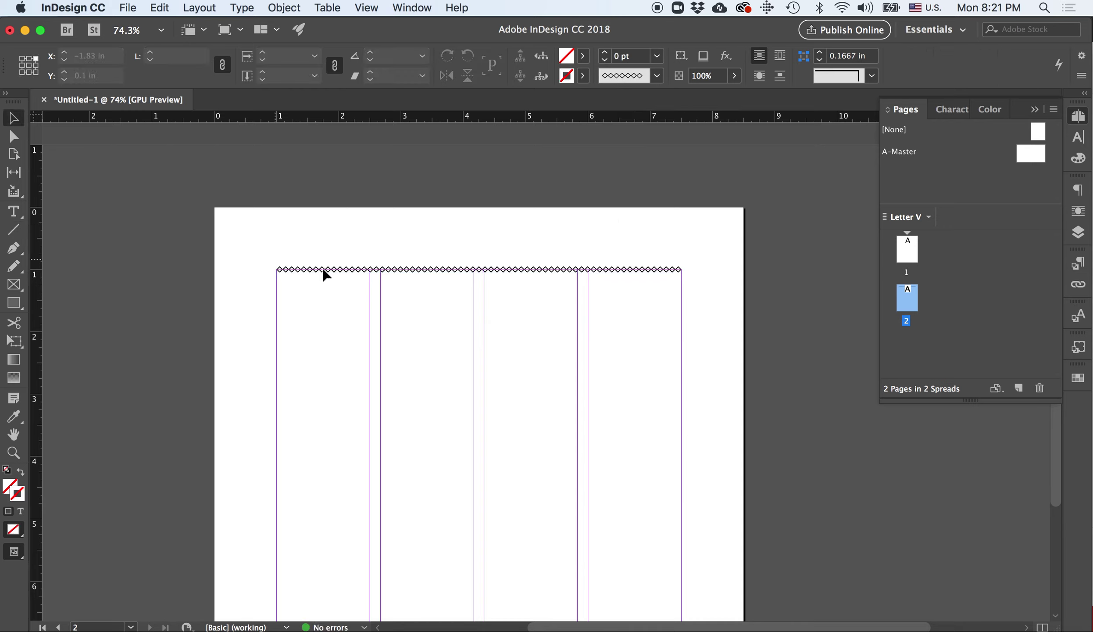
pyautogui.click(421, 272)
pyautogui.click(491, 390)
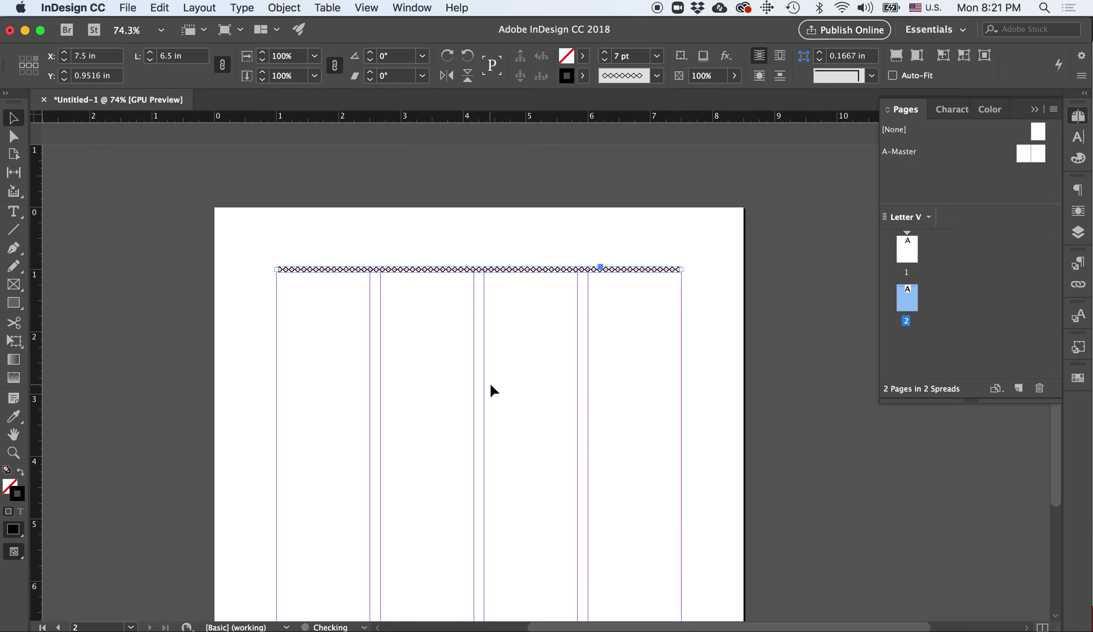
# Examine the four-column page with its decorative line and compare it with the single-column page
pyautogui.scroll(-5, 490, 390)
pyautogui.scroll(1, 490, 391)
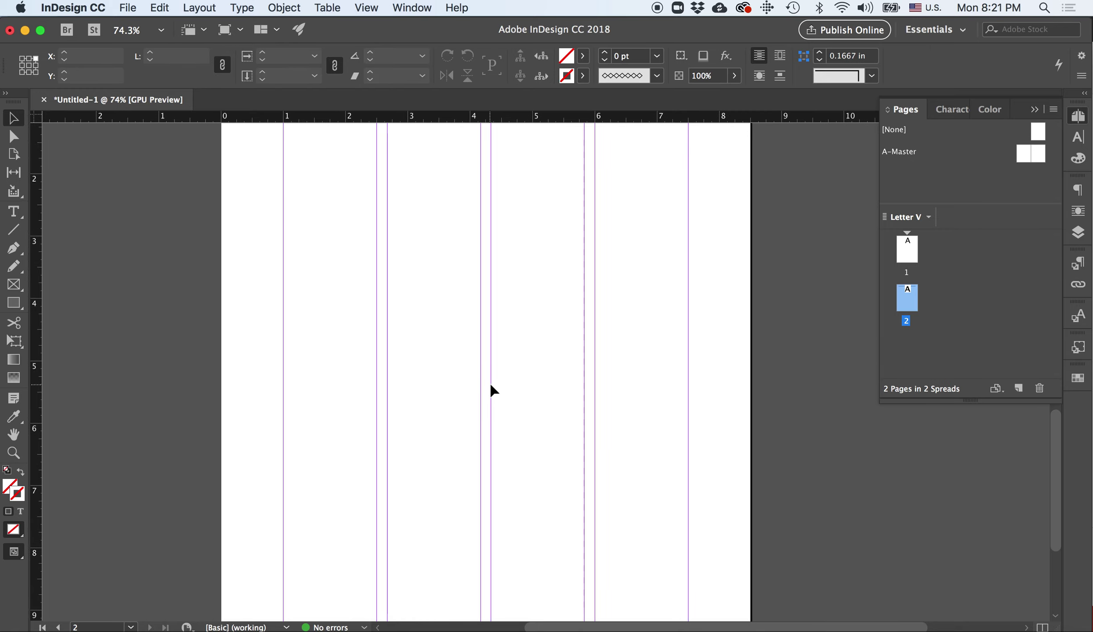
pyautogui.press('super+minus')
pyautogui.press('super+minus')
pyautogui.press('super+minus')
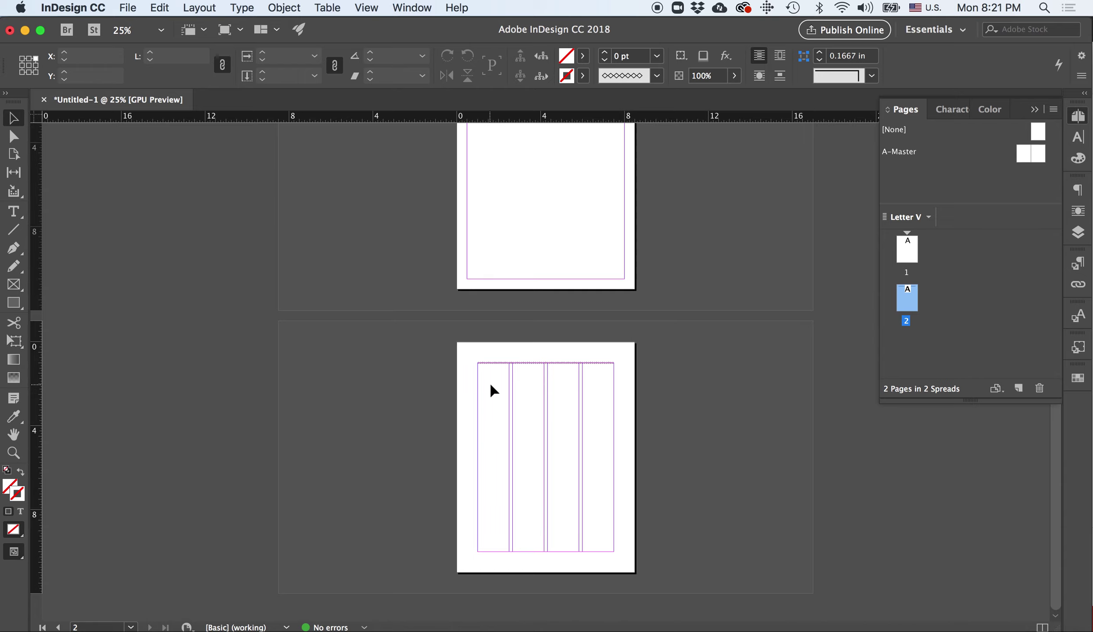
pyautogui.press('super+equal')
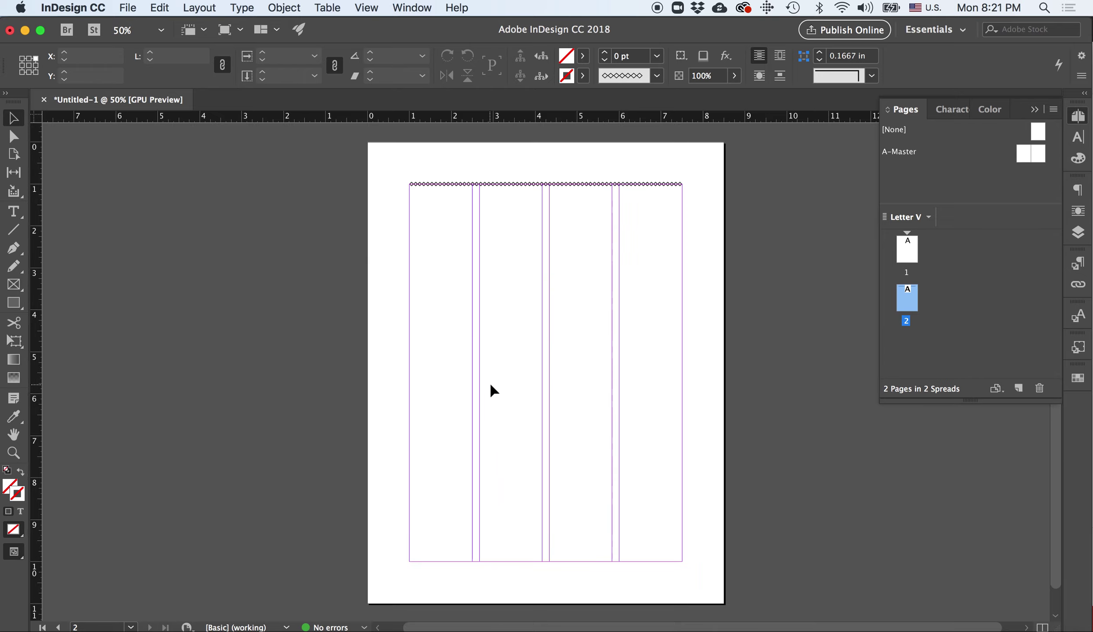
pyautogui.press('super+minus')
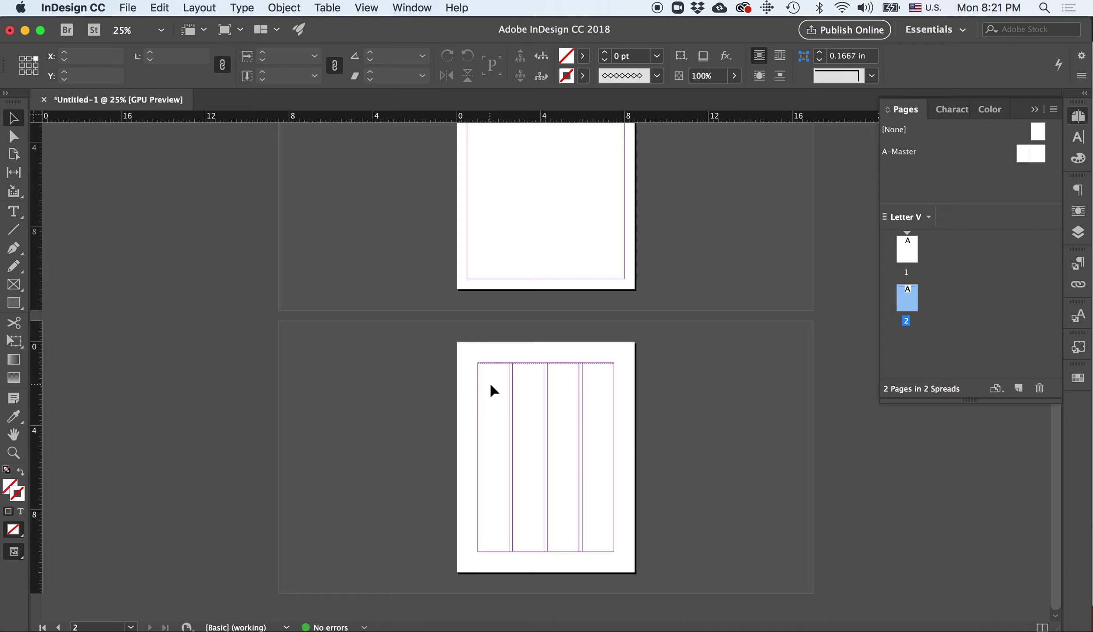
pyautogui.press('super+minus')
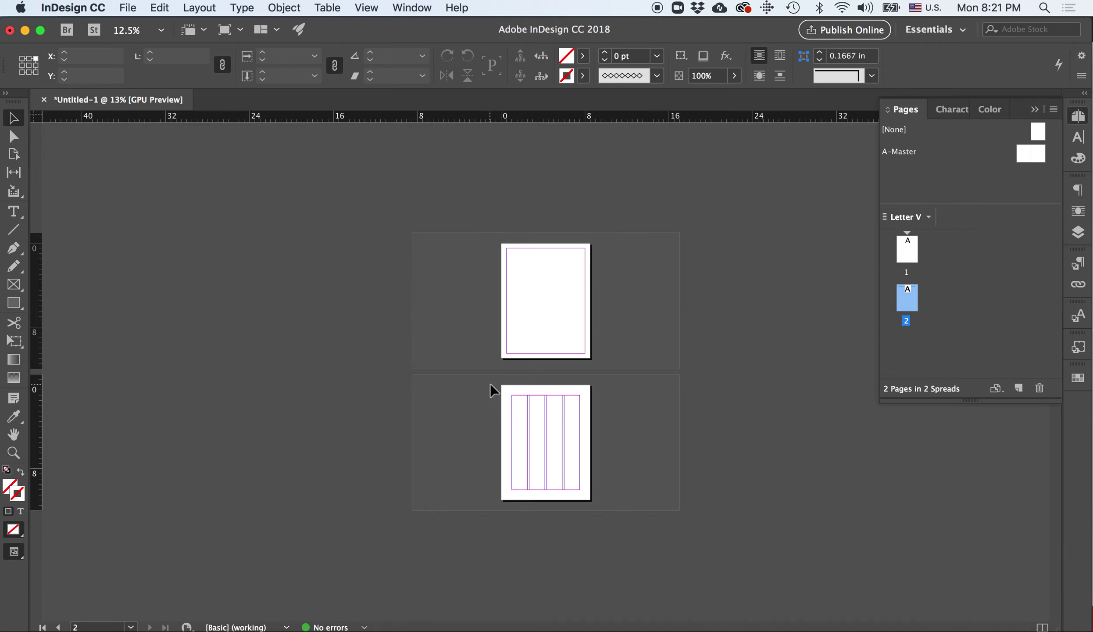
# Duplicate page 2's decorative top margin line and place the copy along the bottom margin, at Y 9.9031 in
pyautogui.scroll(5, 491, 383)
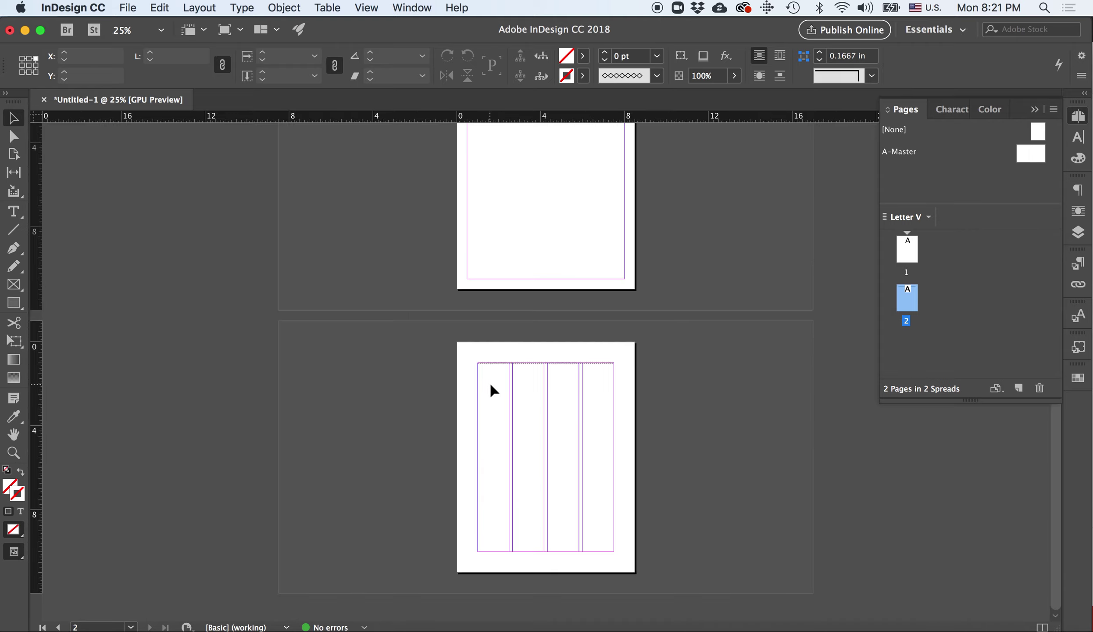
pyautogui.scroll(-2, 494, 390)
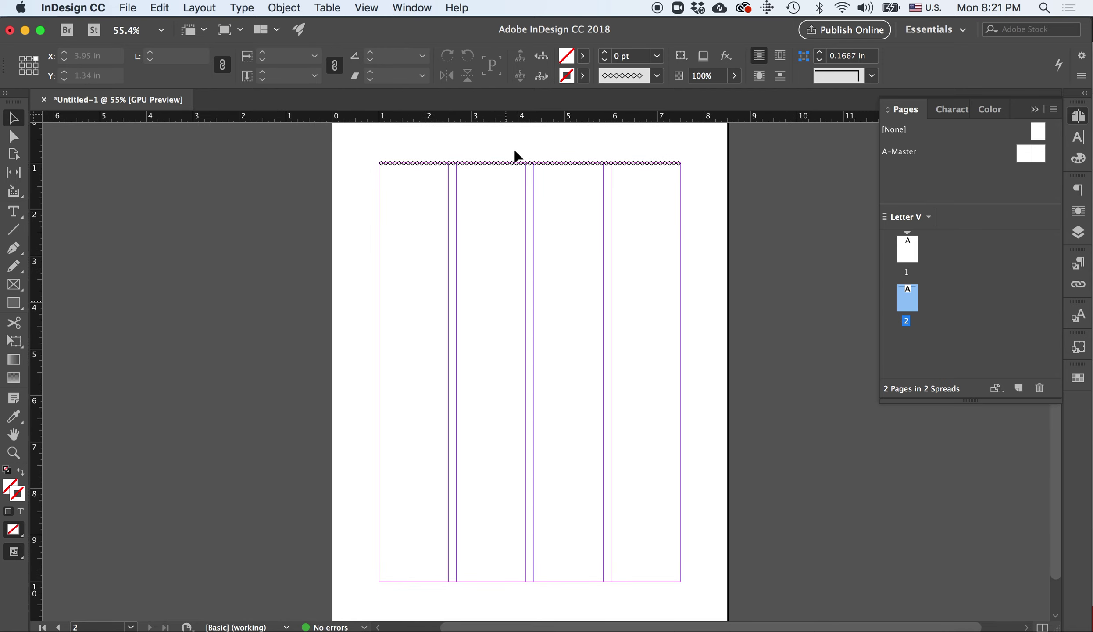
pyautogui.click(497, 162)
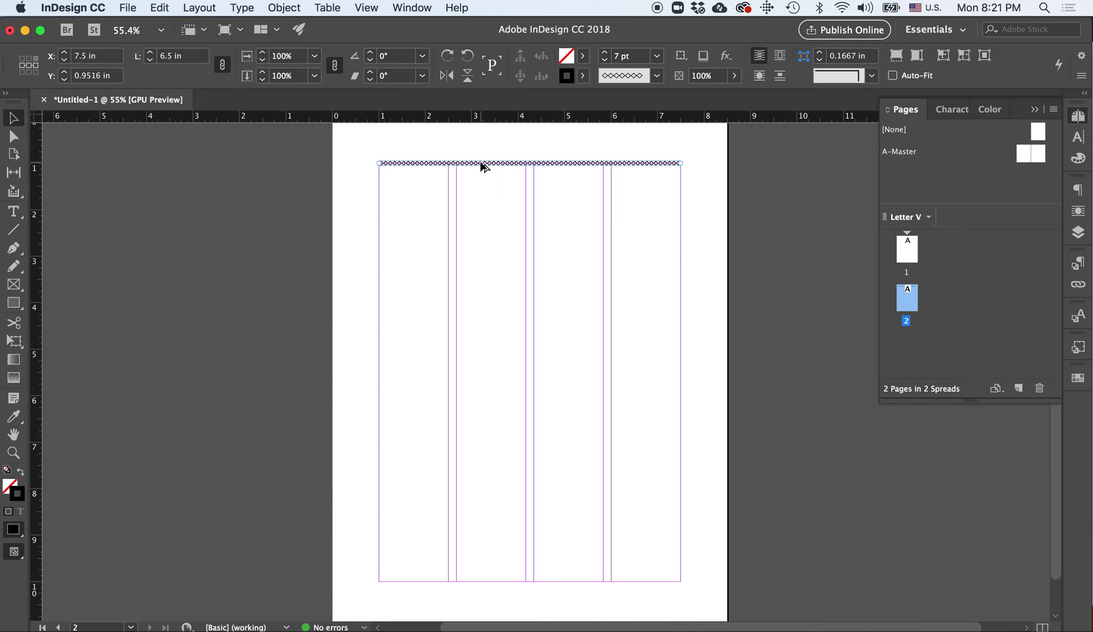
pyautogui.moveTo(484, 167); pyautogui.dragTo(520, 584)
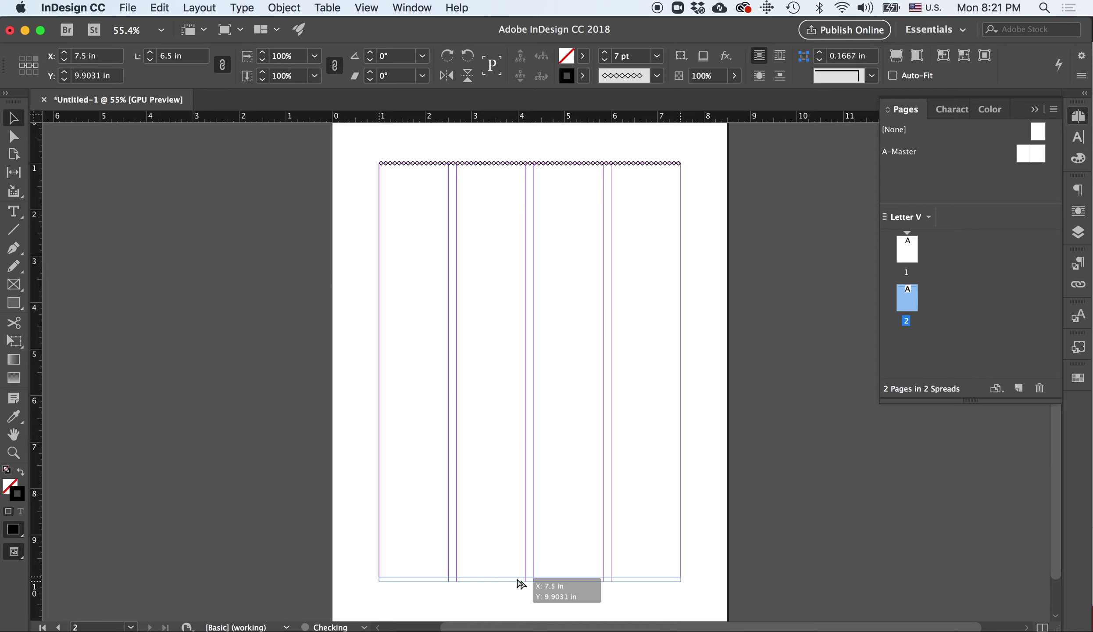
pyautogui.moveTo(520, 584); pyautogui.dragTo(508, 583)
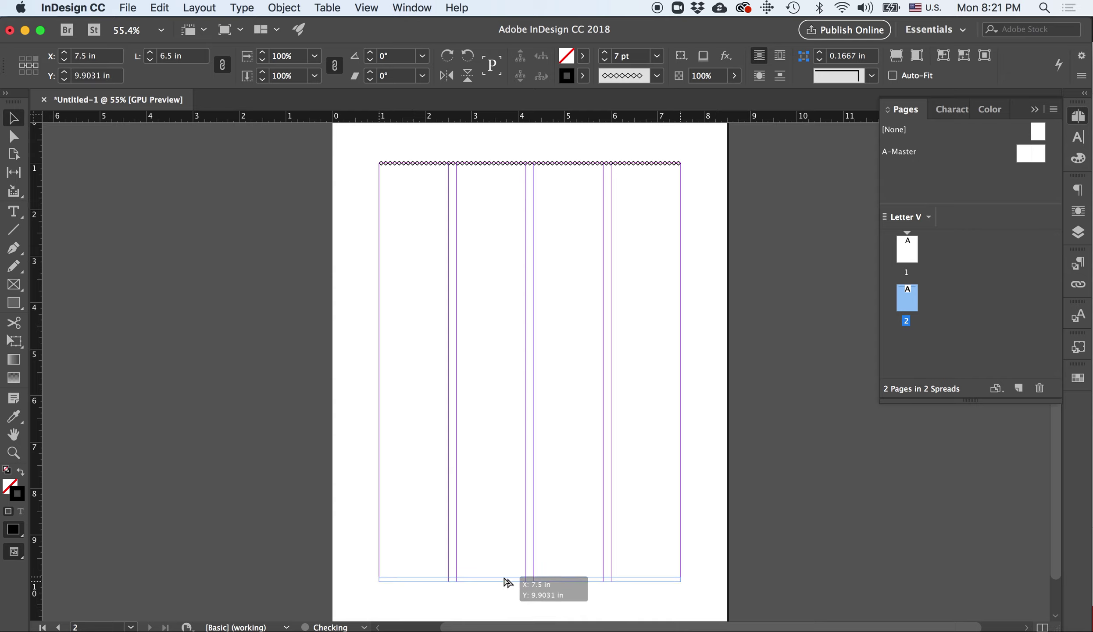
pyautogui.moveTo(508, 582); pyautogui.dragTo(506, 581)
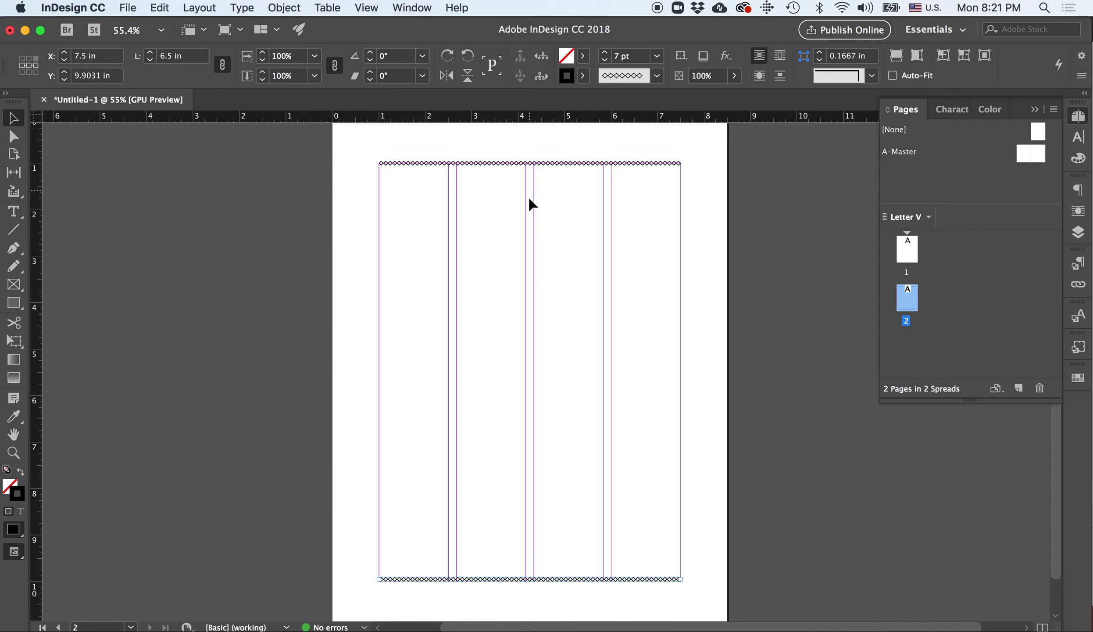
# Draw a vertical line about 8.52 in long with a black stroke down the middle column gutter
pyautogui.click(13, 229)
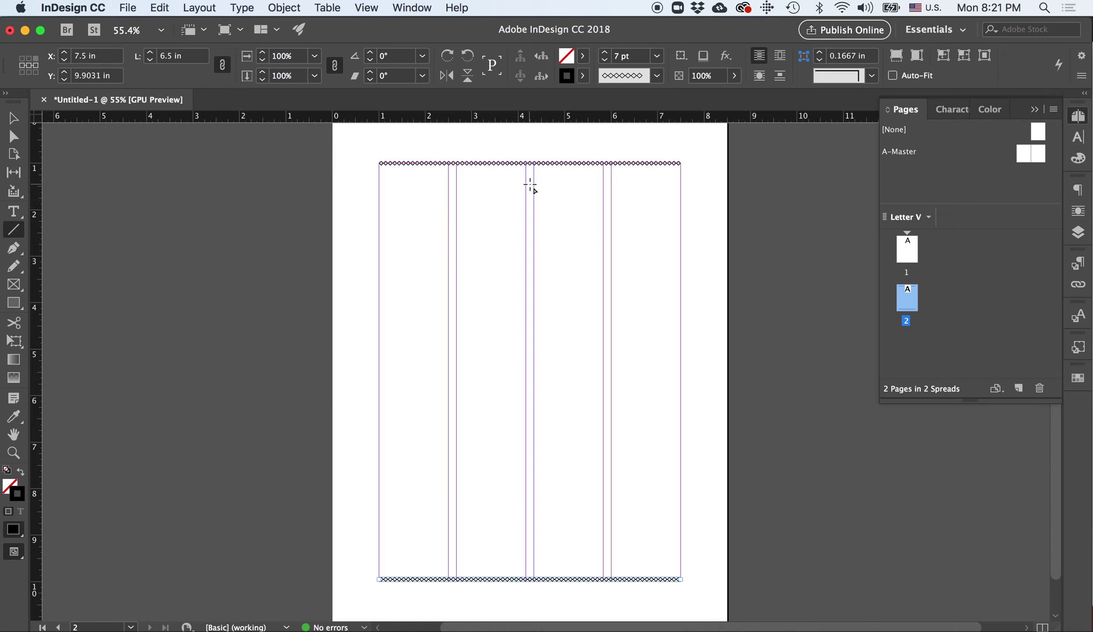
pyautogui.press('super+shift+a')
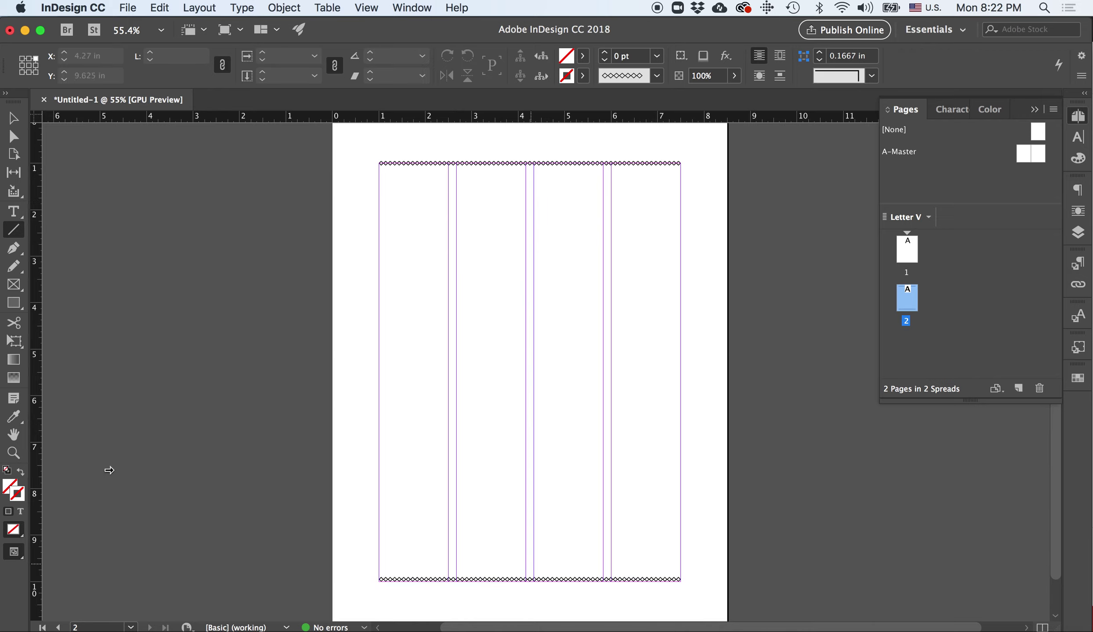
pyautogui.click(6, 469)
pyautogui.click(21, 494)
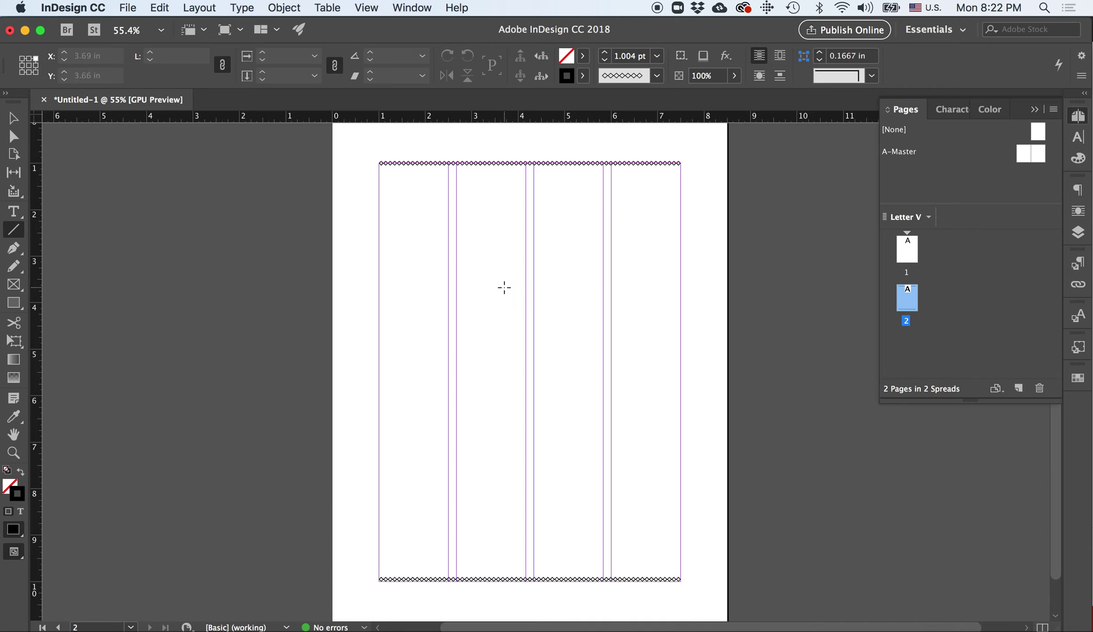
pyautogui.moveTo(530, 168); pyautogui.dragTo(540, 566)
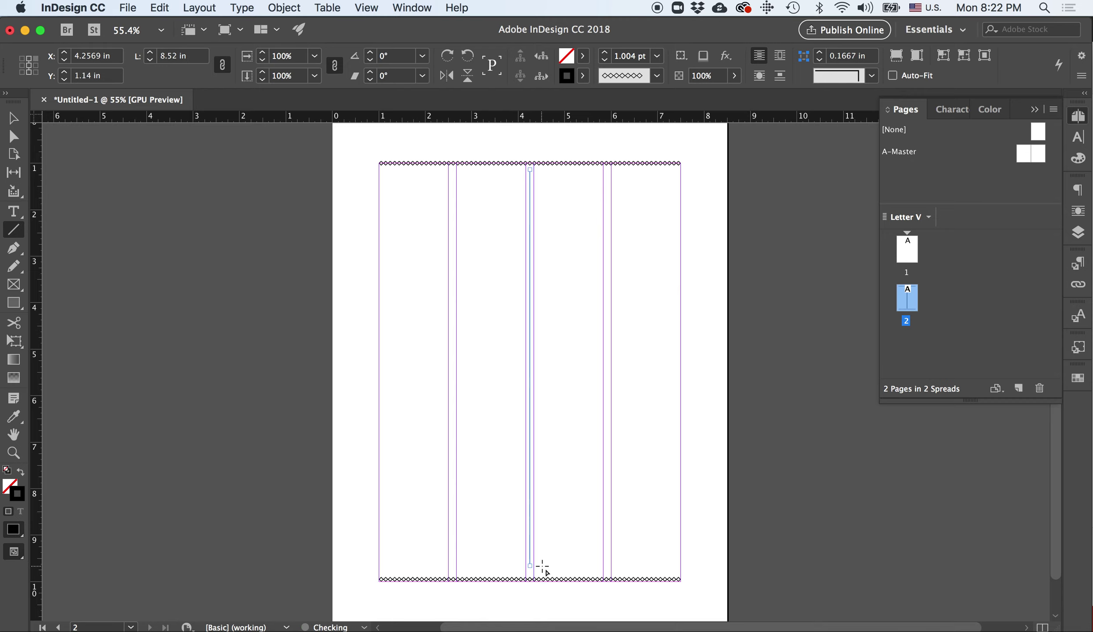
# Set the vertical gutter line's stroke weight to 7 pt and deselect it
pyautogui.click(660, 61)
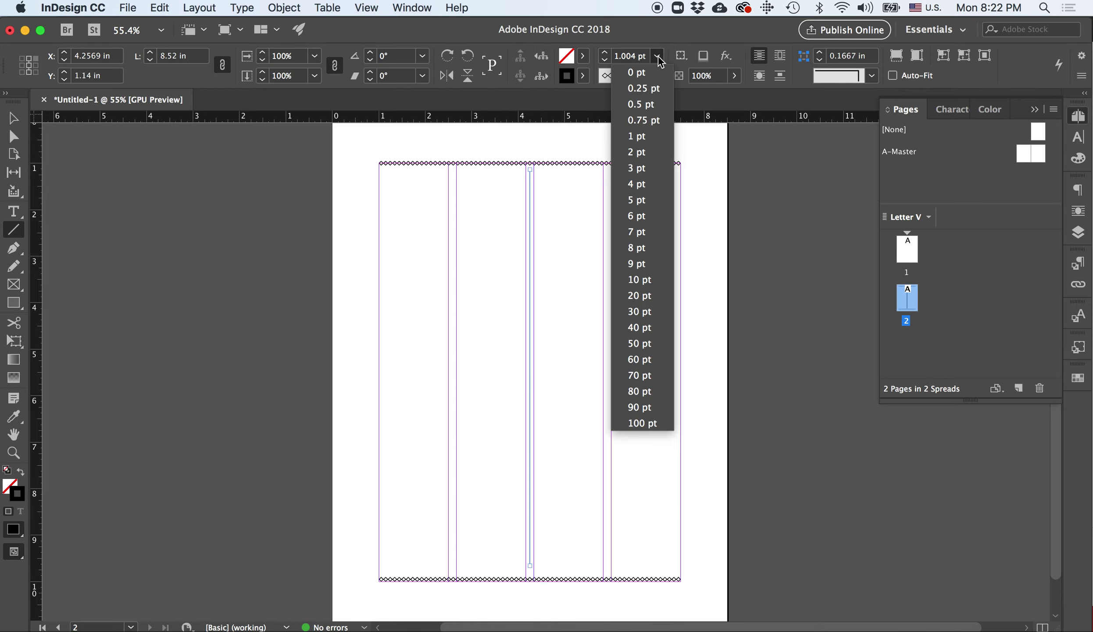
pyautogui.click(650, 178)
pyautogui.click(657, 56)
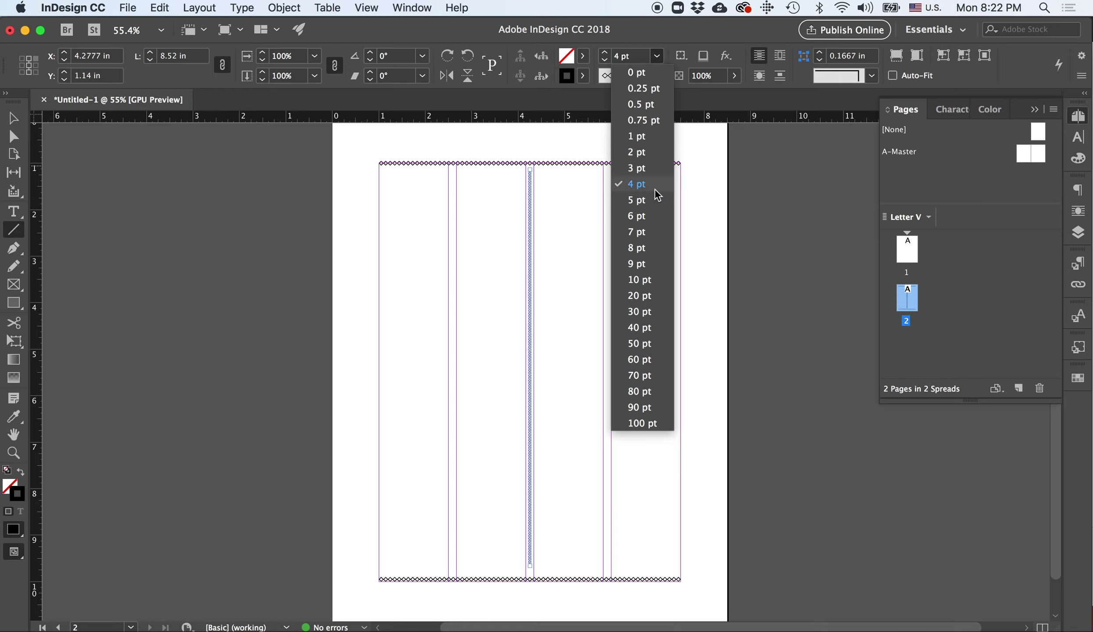
pyautogui.click(655, 229)
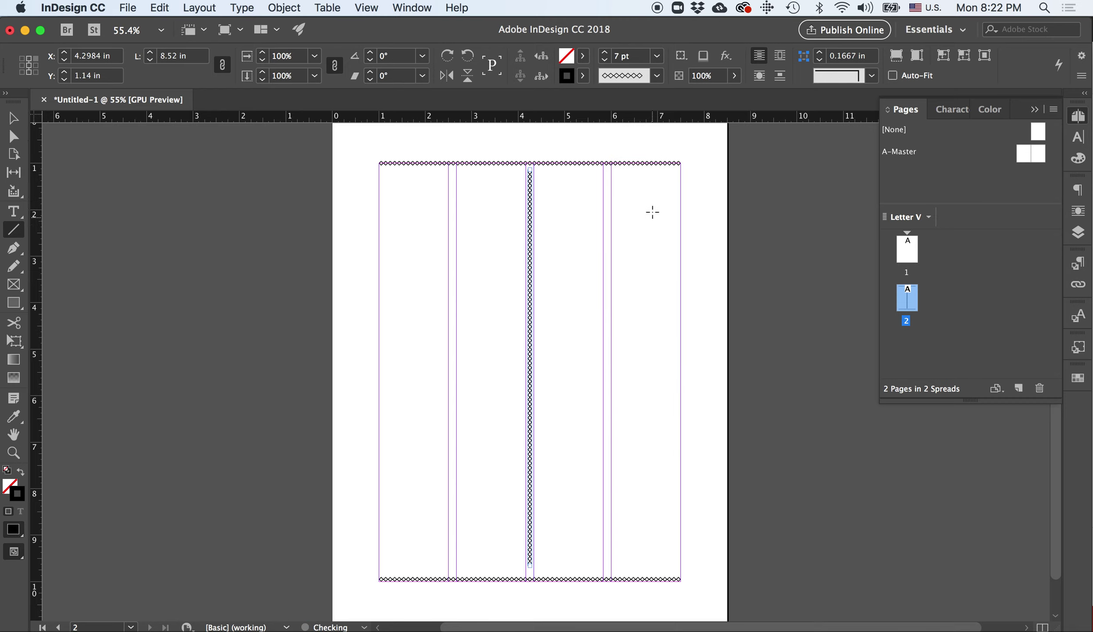
pyautogui.click(653, 212)
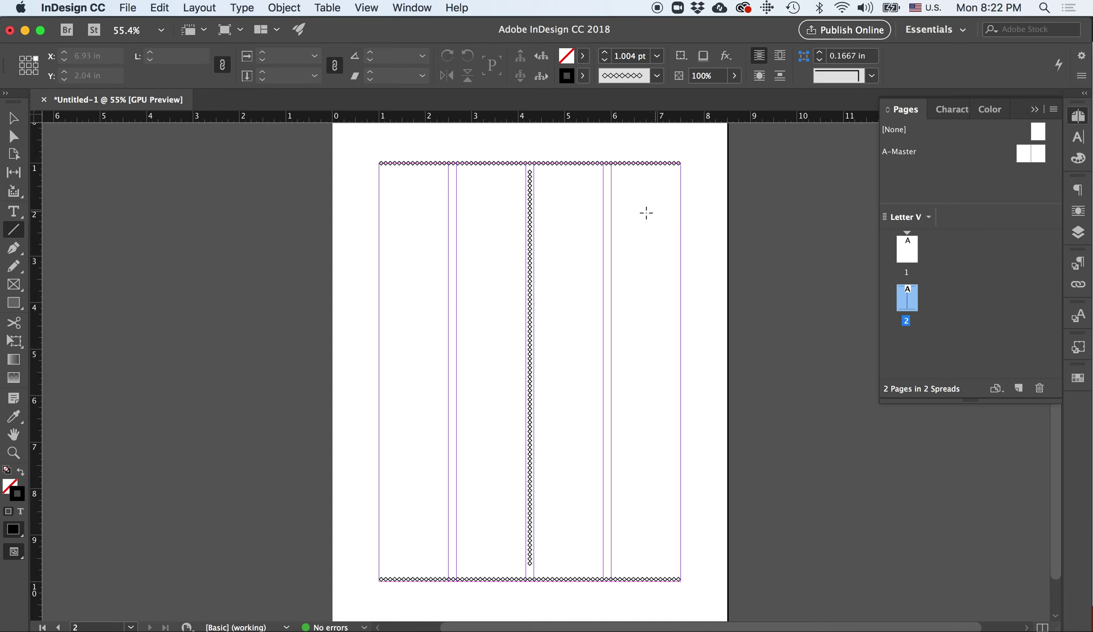
# Duplicate the top line to mid-page at about Y 5.3 in and shorten the copy to 3 in, ending before the vertical line
pyautogui.click(13, 118)
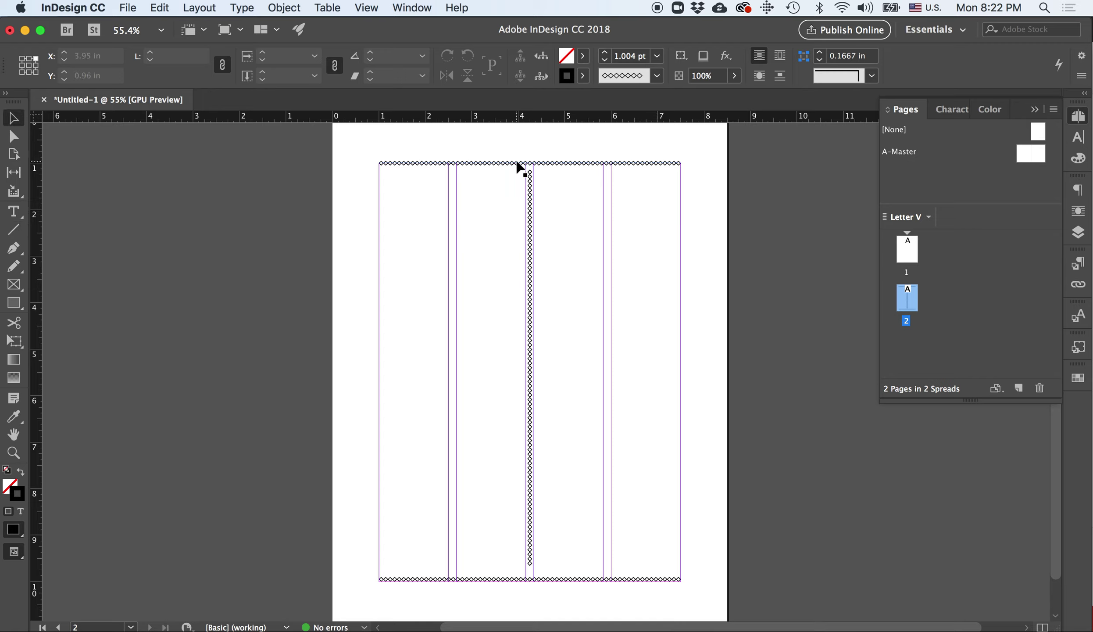
pyautogui.click(517, 163)
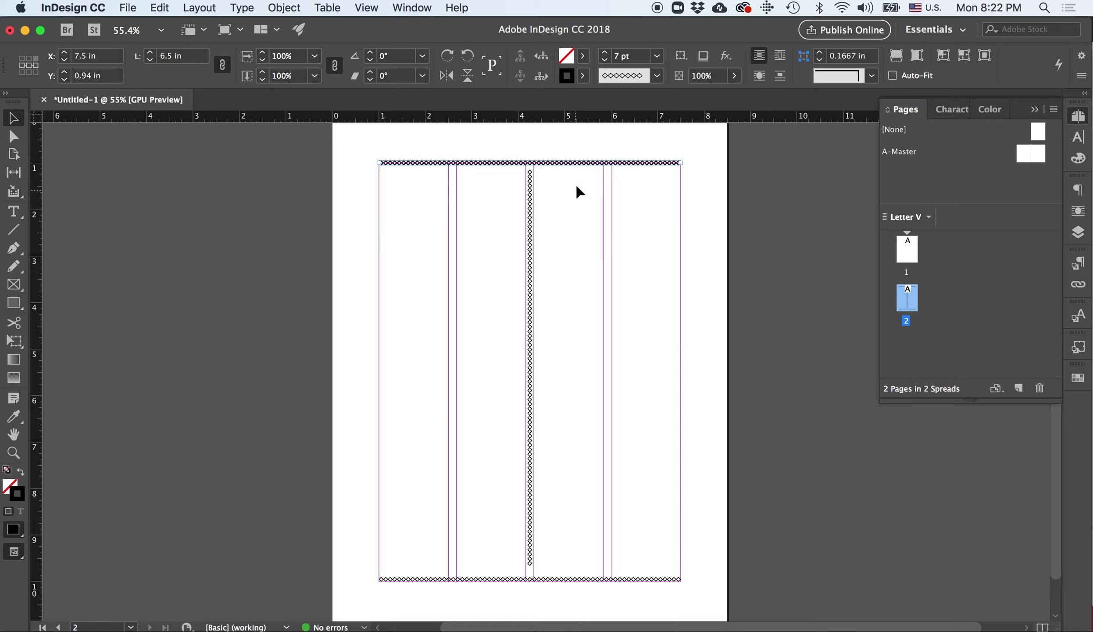
pyautogui.moveTo(579, 166); pyautogui.dragTo(598, 365)
pyautogui.moveTo(680, 365); pyautogui.dragTo(518, 386)
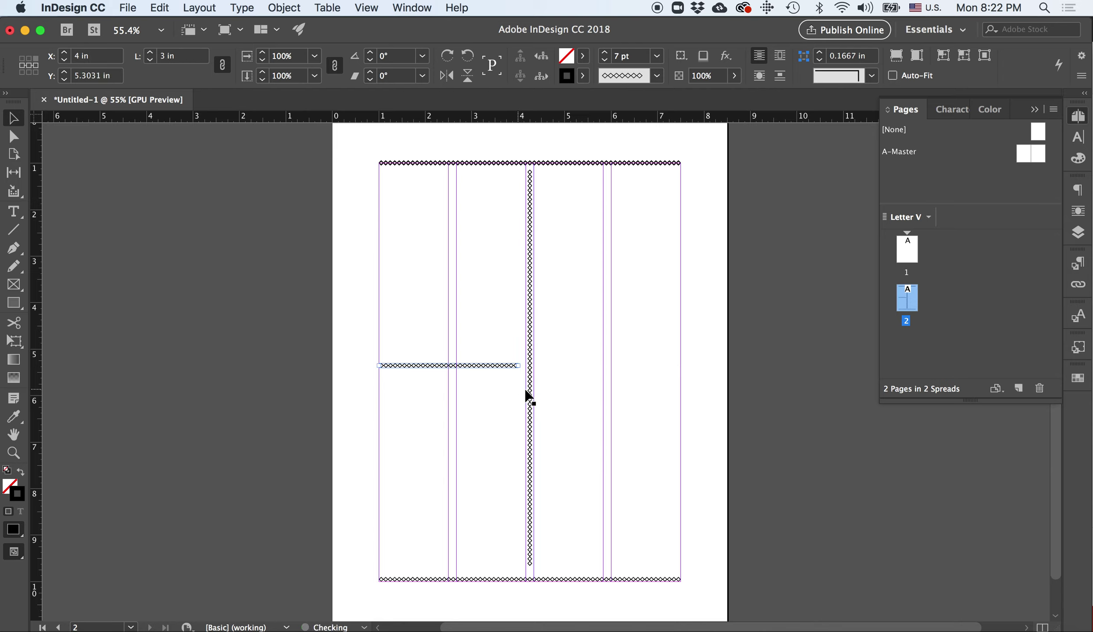
# Duplicate the 3 in middle line horizontally across the vertical line so the copy spans the right-hand columns up to the margin
pyautogui.click(600, 398)
pyautogui.click(510, 372)
pyautogui.moveTo(466, 371); pyautogui.dragTo(621, 372)
pyautogui.press('super+z')
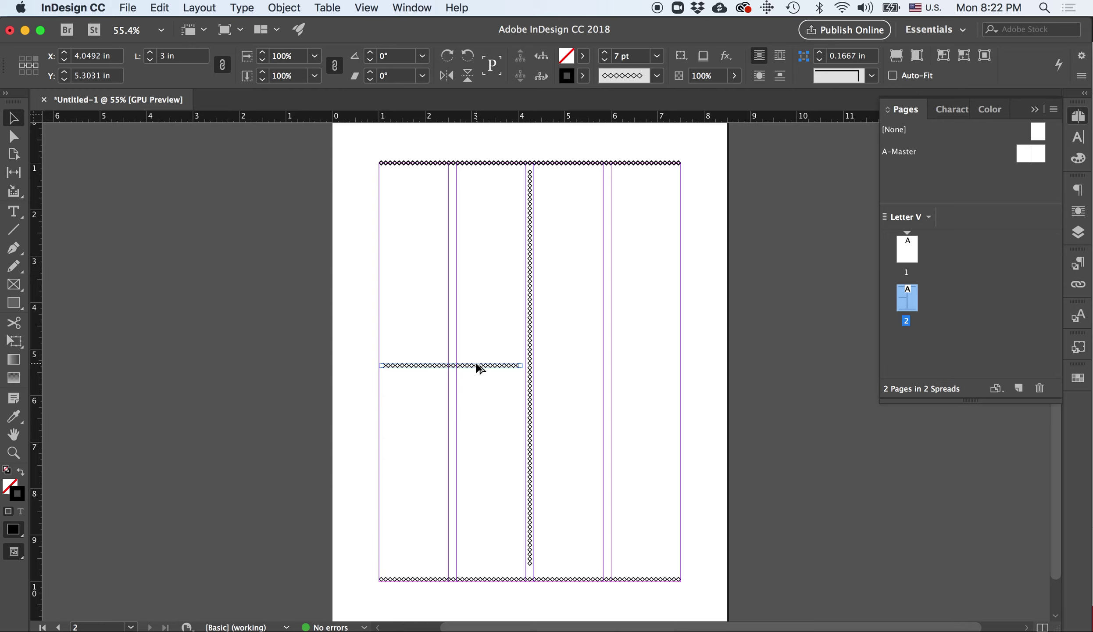
pyautogui.moveTo(480, 368); pyautogui.dragTo(640, 371)
pyautogui.click(625, 428)
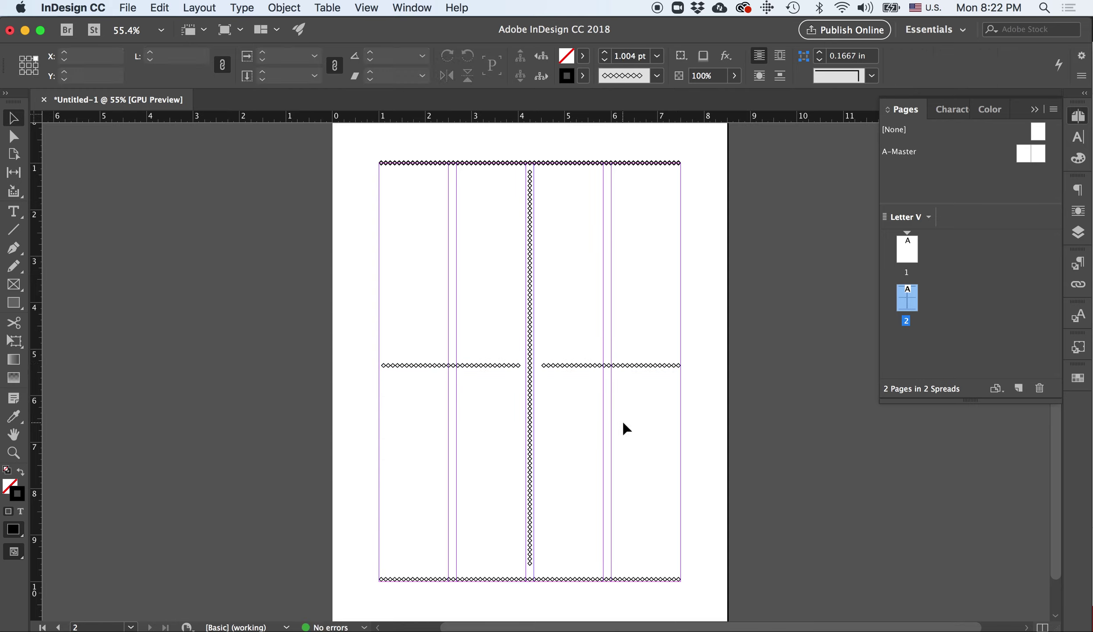
# Move both 3 in middle lines together slightly down the page to Y 5.4409 in
pyautogui.moveTo(474, 347); pyautogui.dragTo(500, 398)
pyautogui.keyDown('shift'); pyautogui.click(604, 368); pyautogui.keyUp('shift')
pyautogui.moveTo(627, 374); pyautogui.dragTo(628, 383)
pyautogui.click(639, 417)
pyautogui.moveTo(463, 345); pyautogui.dragTo(498, 415)
pyautogui.keyDown('shift'); pyautogui.click(622, 376); pyautogui.keyUp('shift')
pyautogui.press('Up')
pyautogui.press('Up')
pyautogui.press('Up')
pyautogui.press('Up')
pyautogui.click(615, 454)
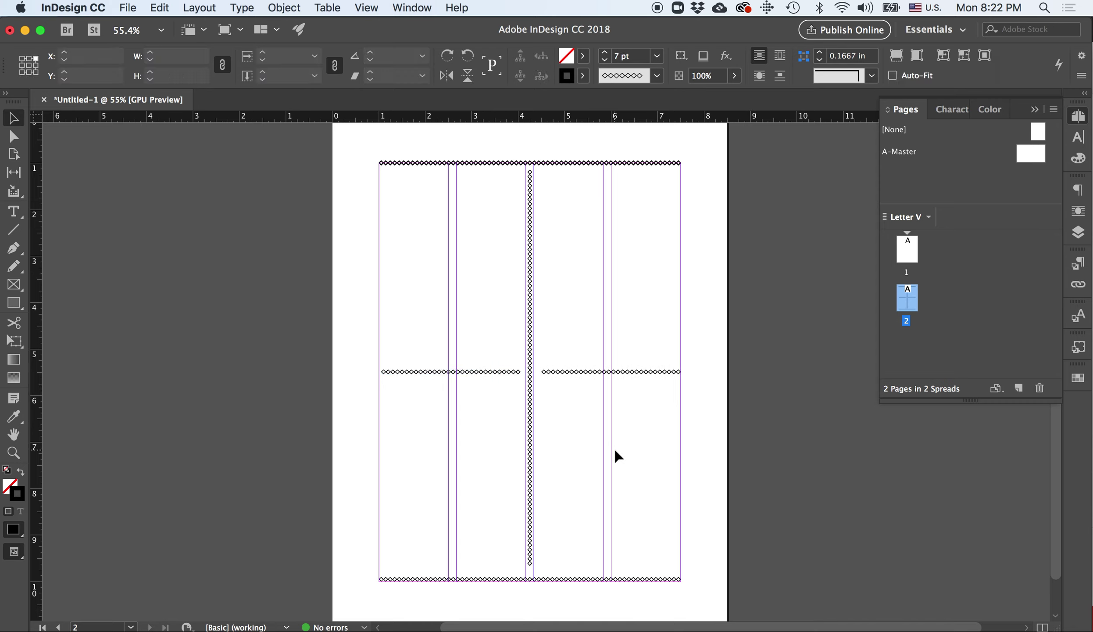
# Align the left middle line with the left margin and preview the page without its guides
pyautogui.click(508, 372)
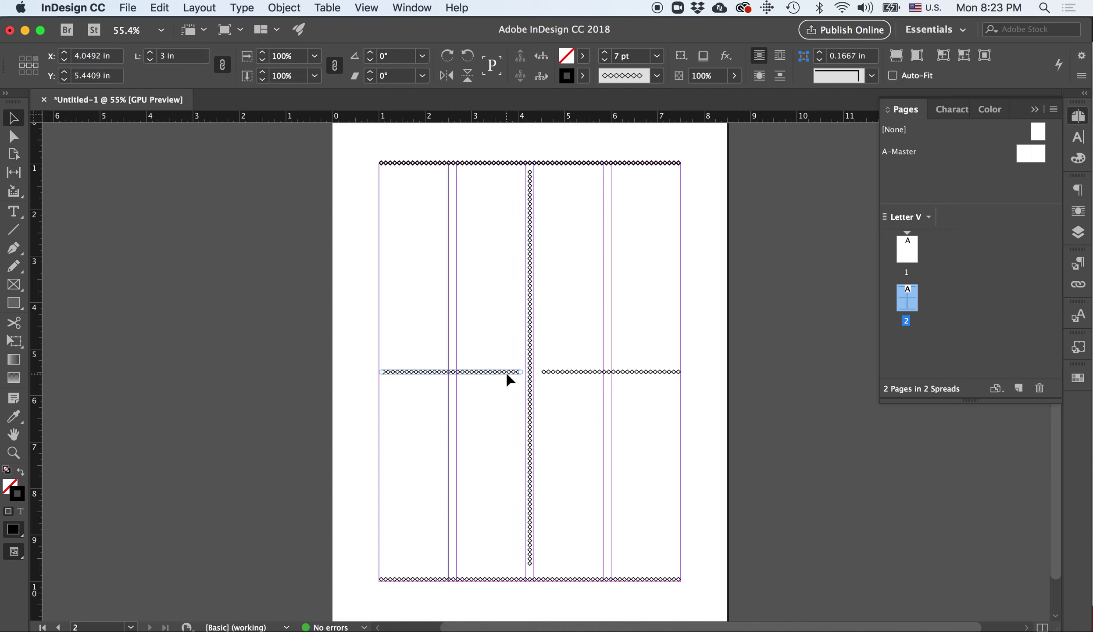
pyautogui.click(610, 435)
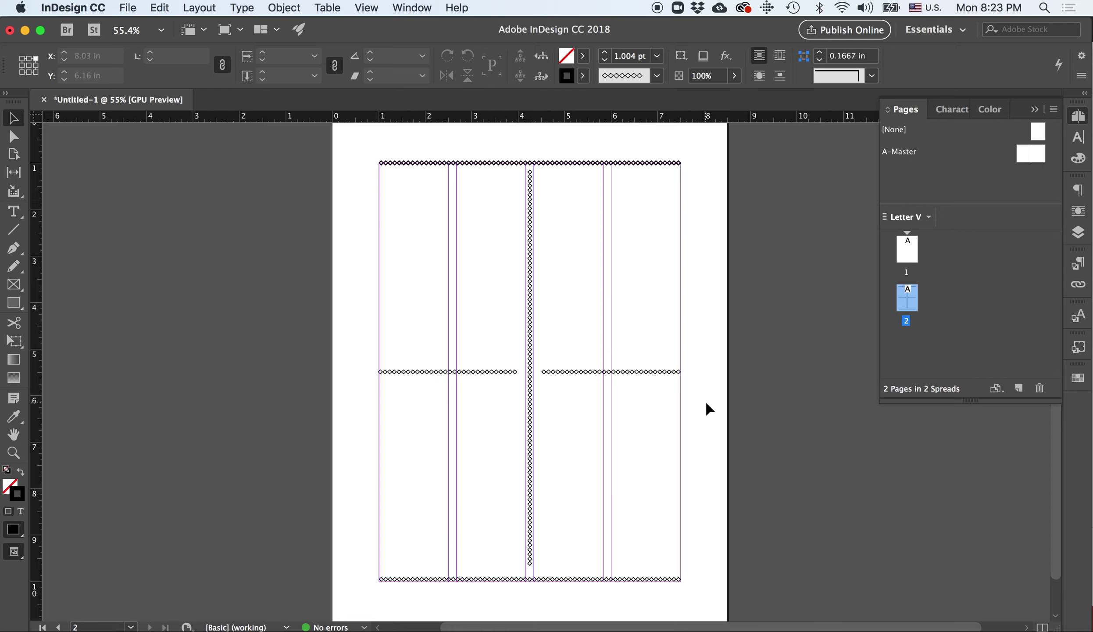
pyautogui.press('w')
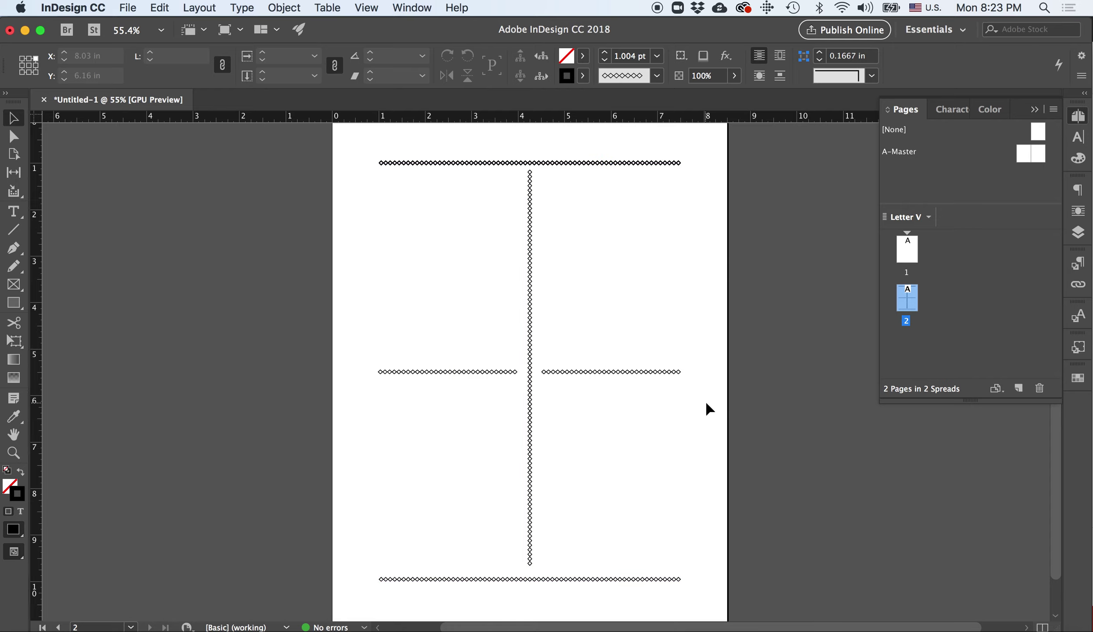
pyautogui.scroll(-2, 709, 409)
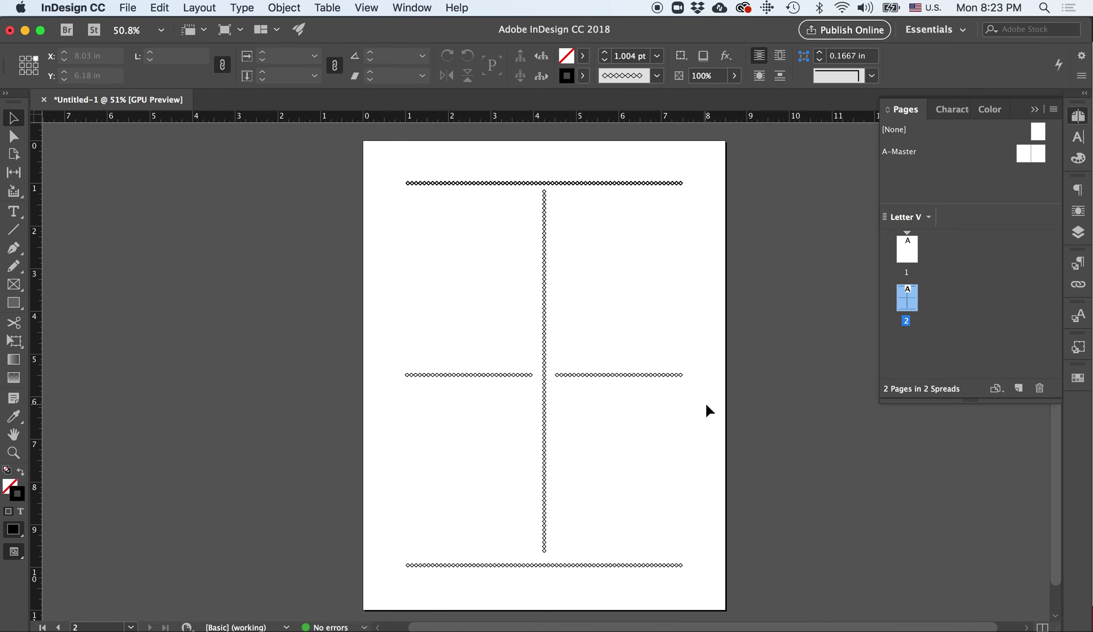
# Select the top, vertical, middle and bottom lines in turn to compare their stroke weights
pyautogui.click(619, 183)
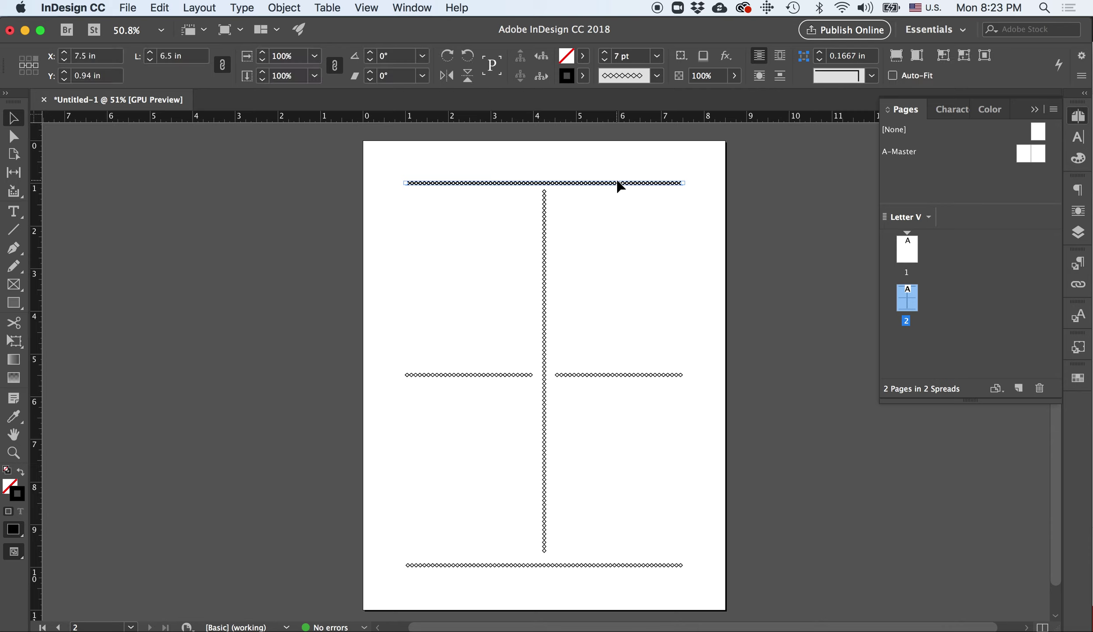
pyautogui.keyDown('shift'); pyautogui.click(546, 238); pyautogui.keyUp('shift')
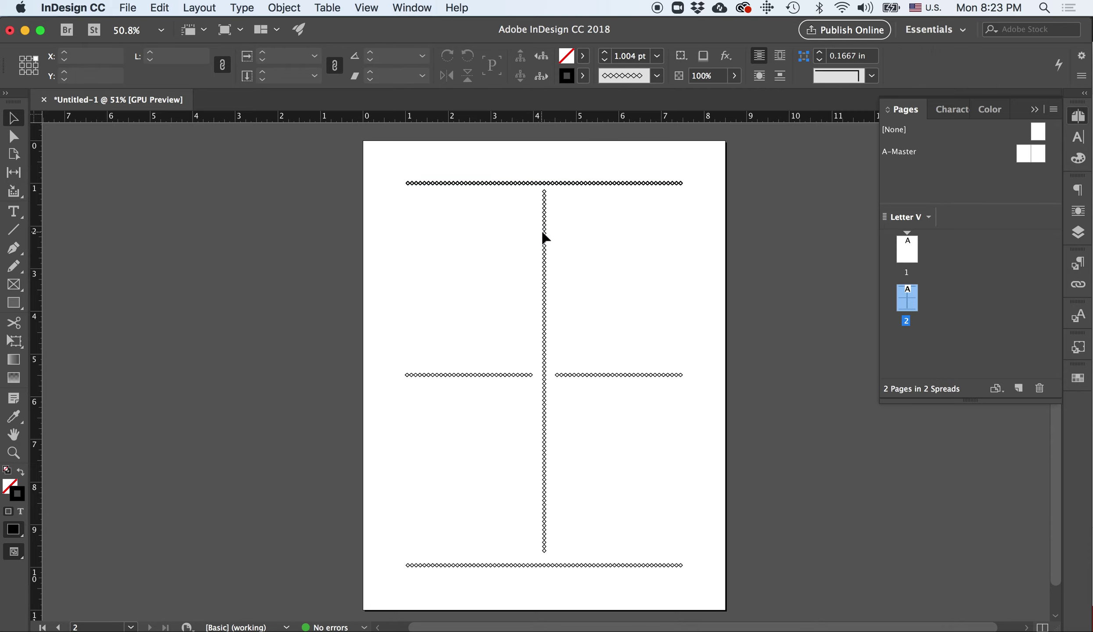
pyautogui.click(546, 247)
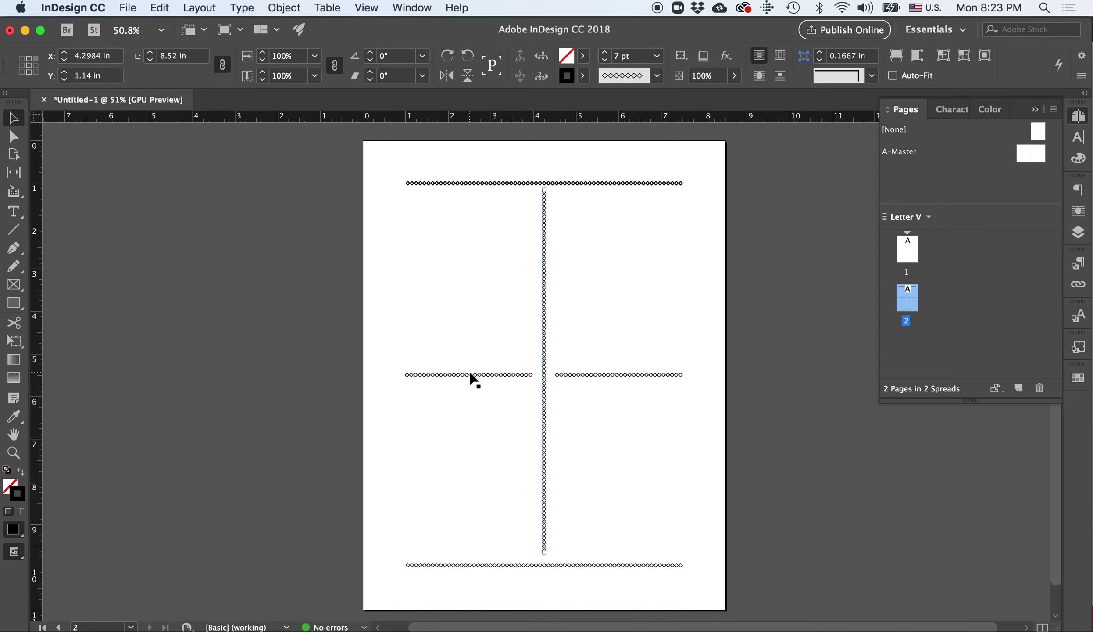
pyautogui.click(471, 375)
pyautogui.click(600, 378)
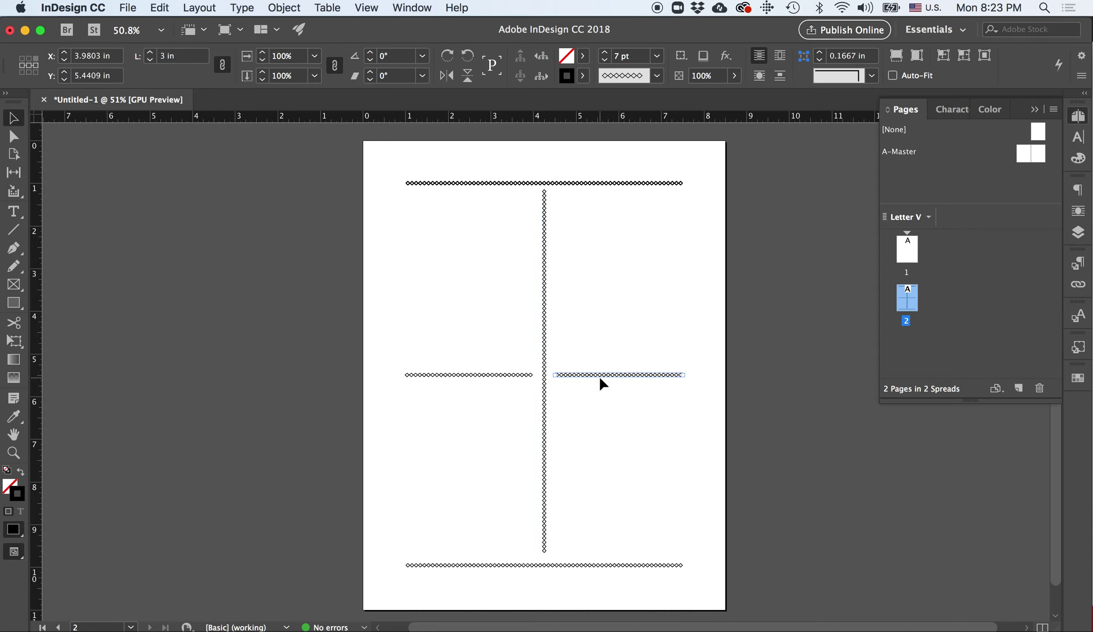
pyautogui.click(565, 565)
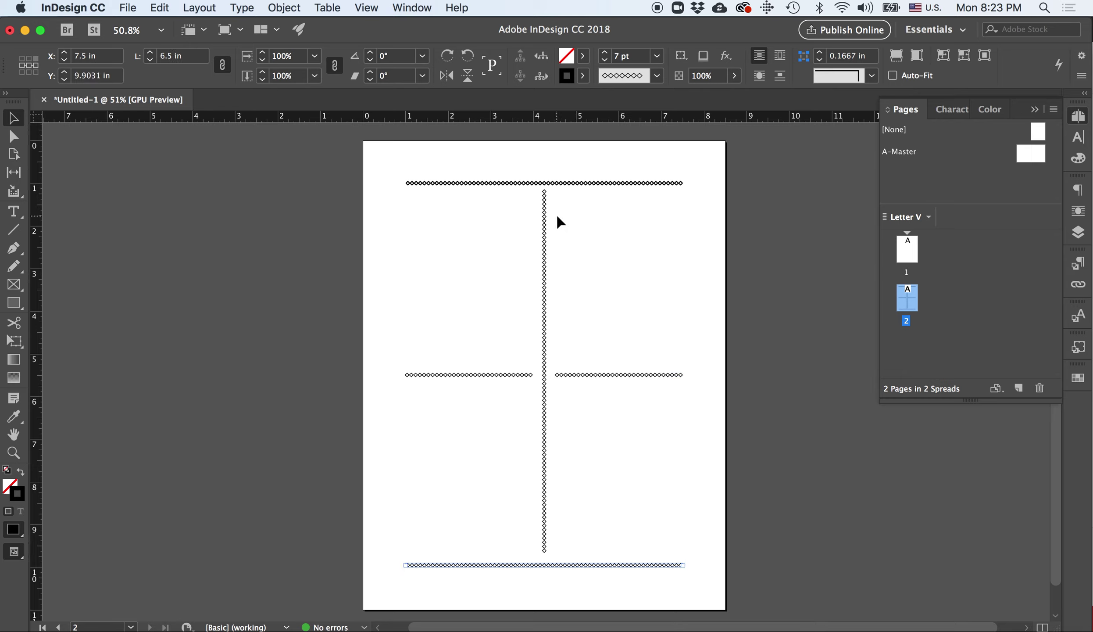
pyautogui.click(569, 183)
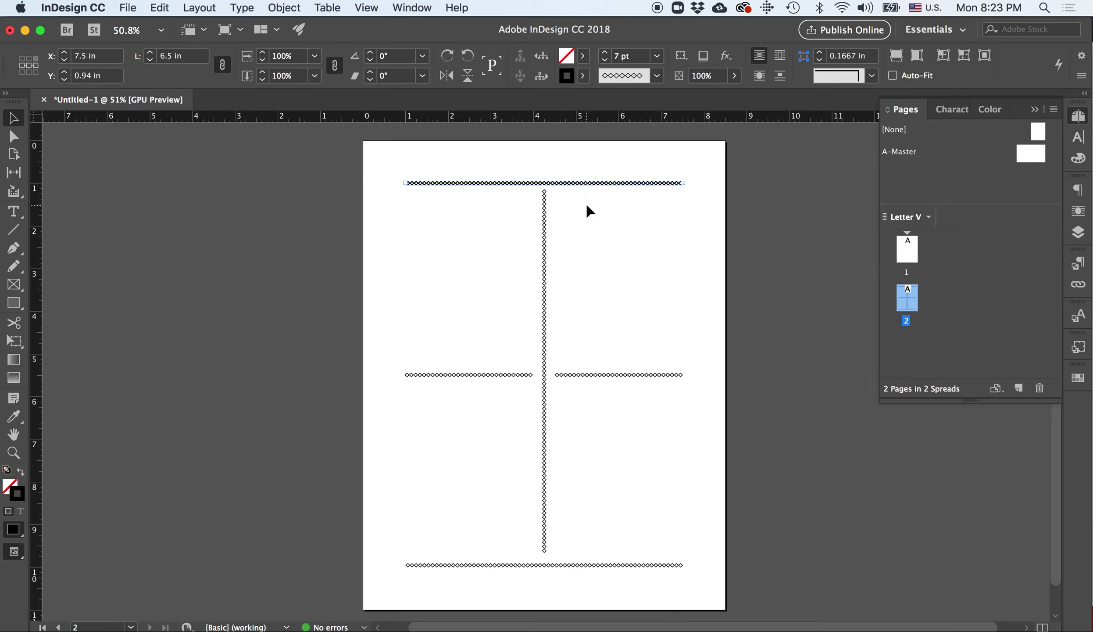
pyautogui.click(656, 55)
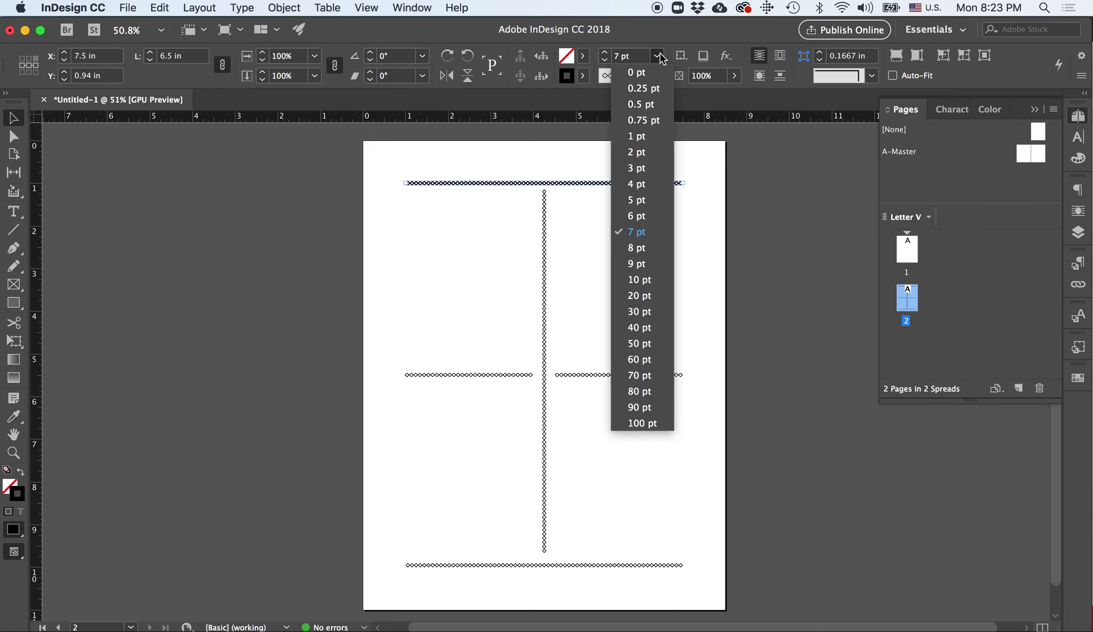
pyautogui.click(638, 216)
pyautogui.press('super+z')
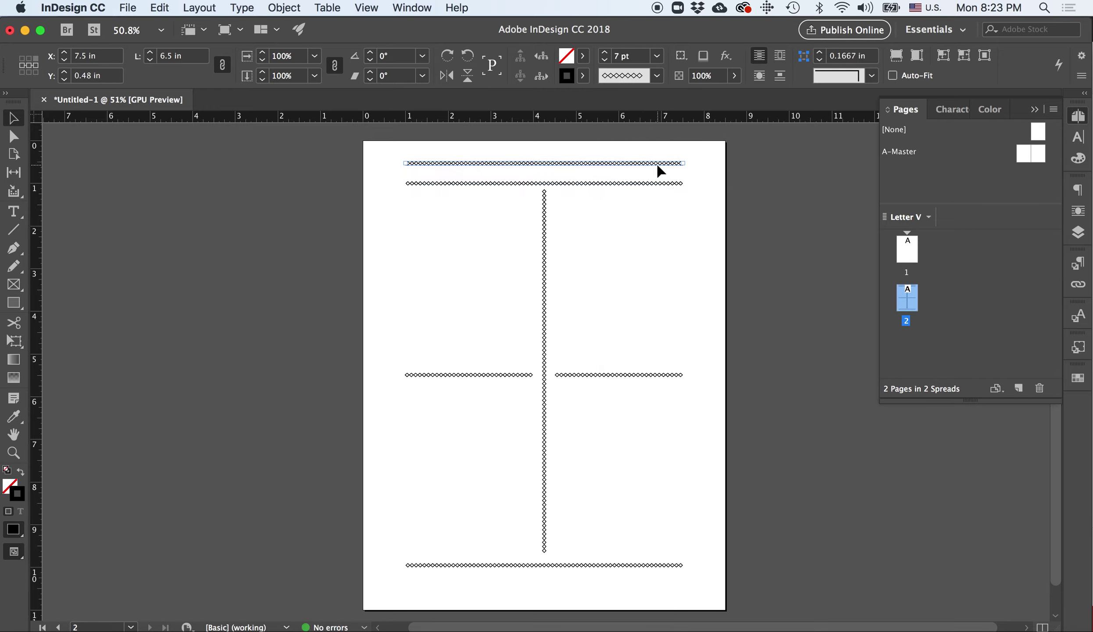
# Remove the duplicate line above the top margin line and nudge the right middle line slightly toward the right edge
pyautogui.click(660, 171)
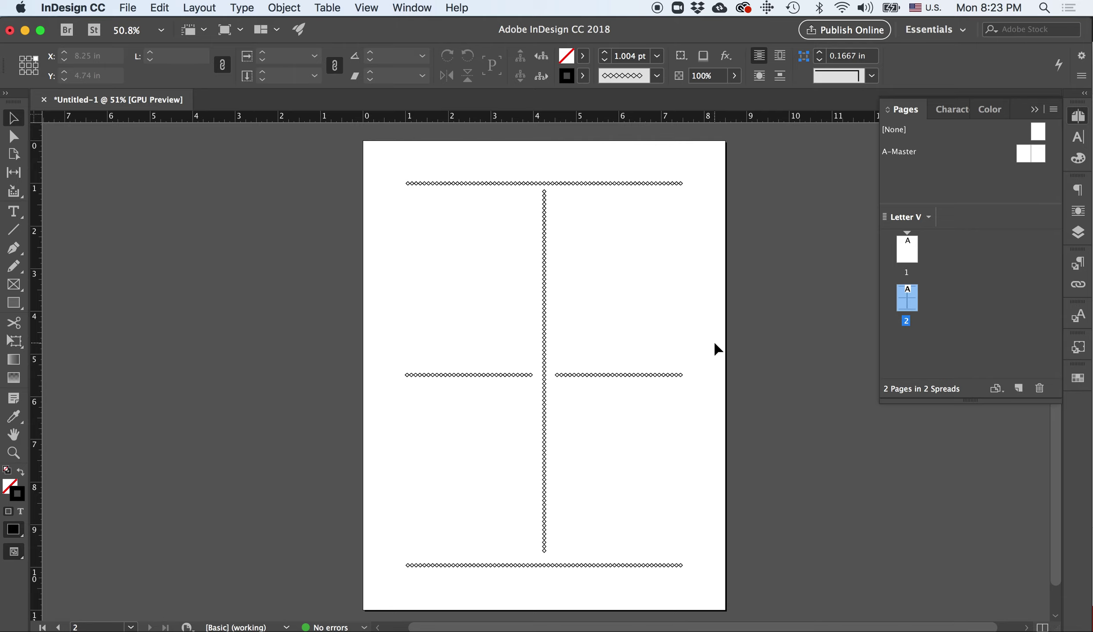
pyautogui.click(656, 377)
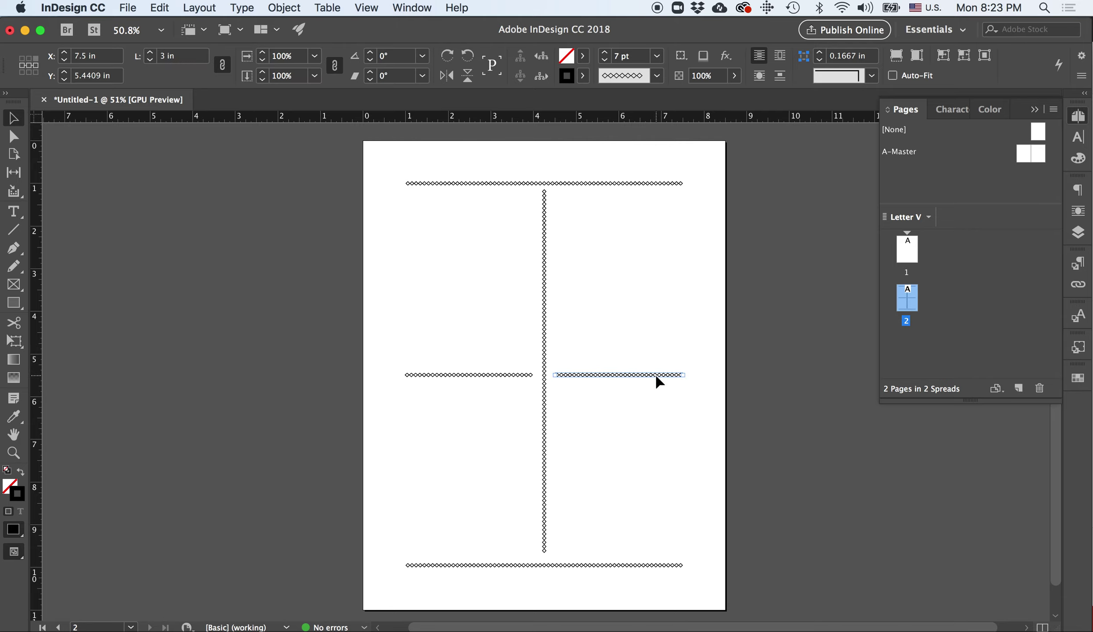
pyautogui.click(652, 424)
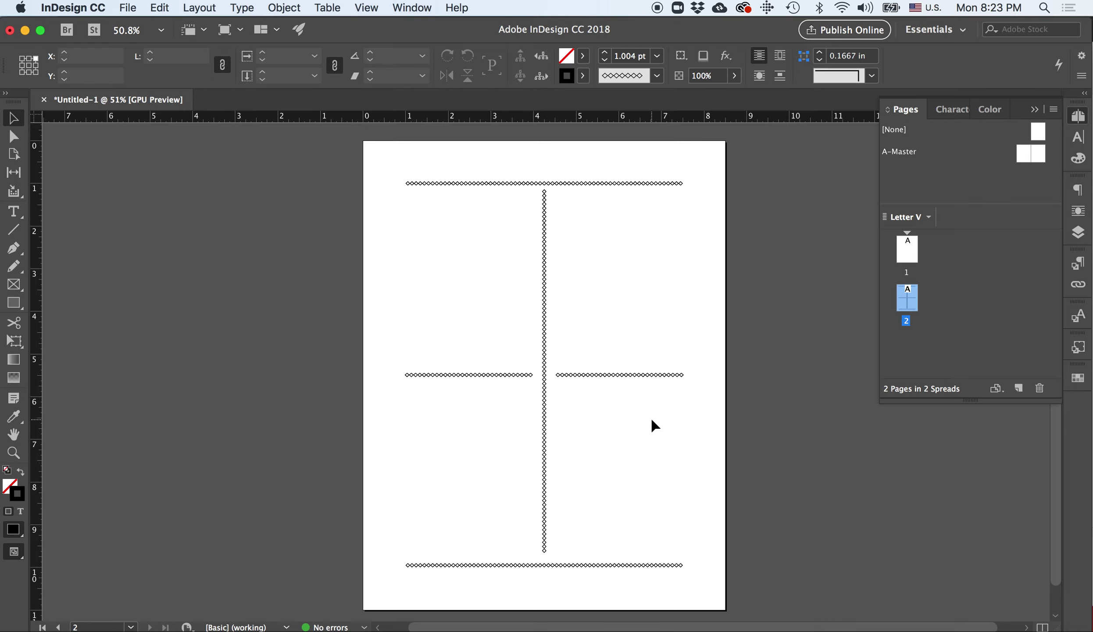
# Bring the guides back on page 2 and examine how the decorative lines sit against the margins and four columns
pyautogui.press('w')
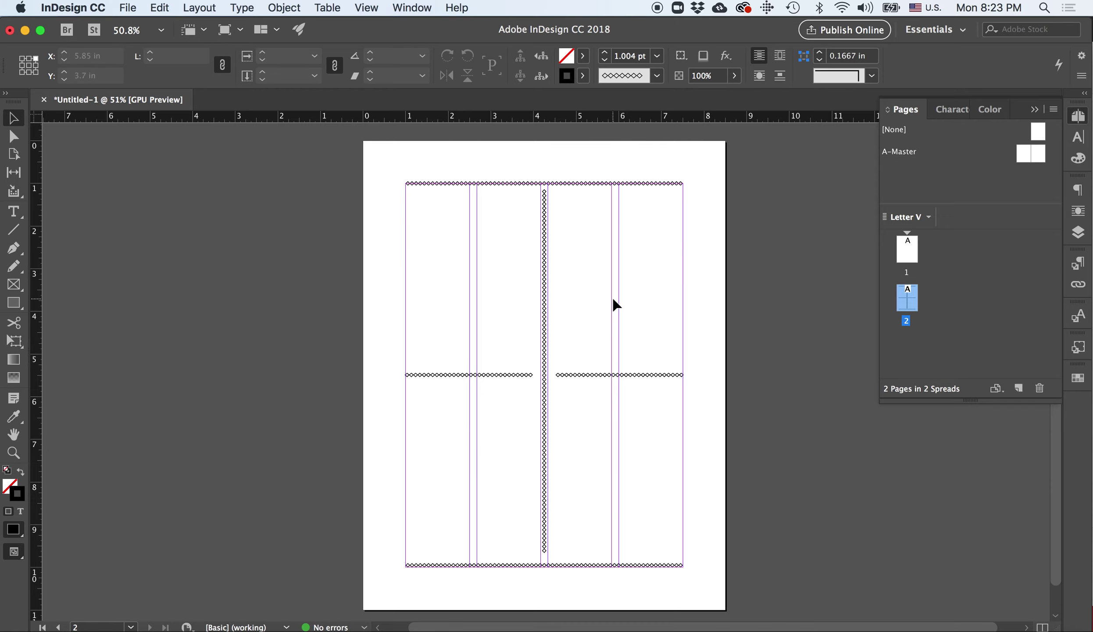
pyautogui.scroll(1, 615, 304)
pyautogui.scroll(1, 616, 304)
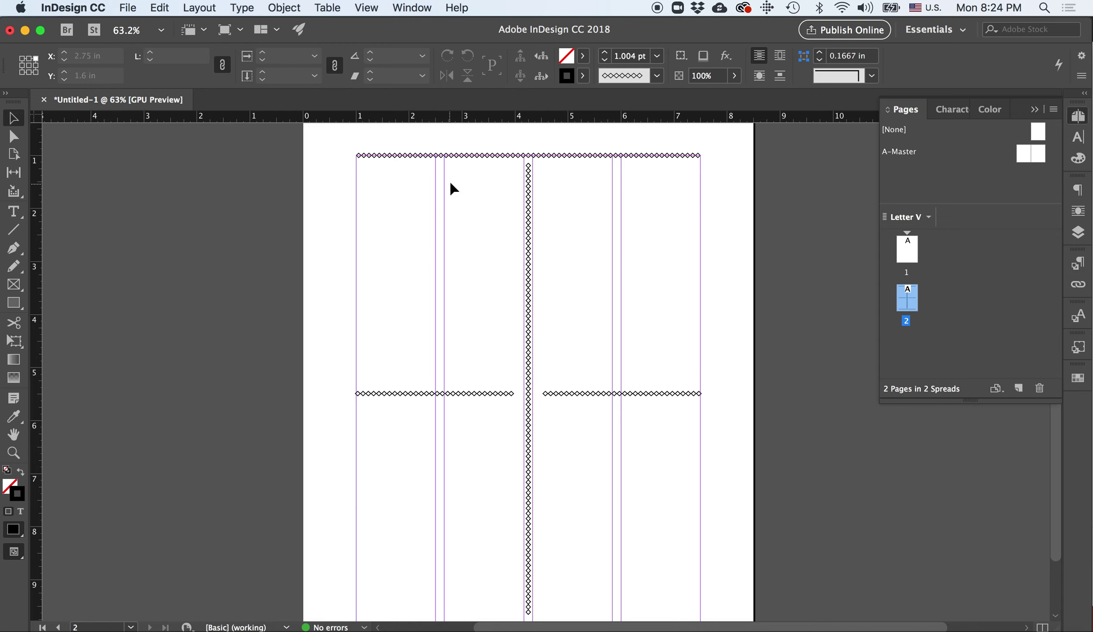
pyautogui.scroll(-1, 435, 500)
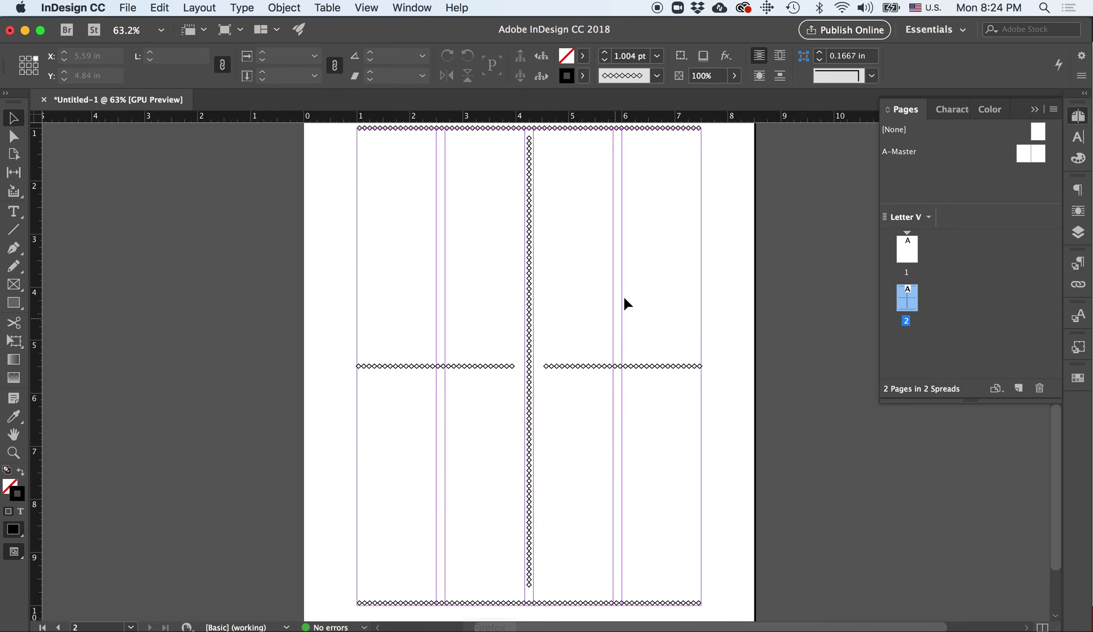
pyautogui.scroll(1, 603, 449)
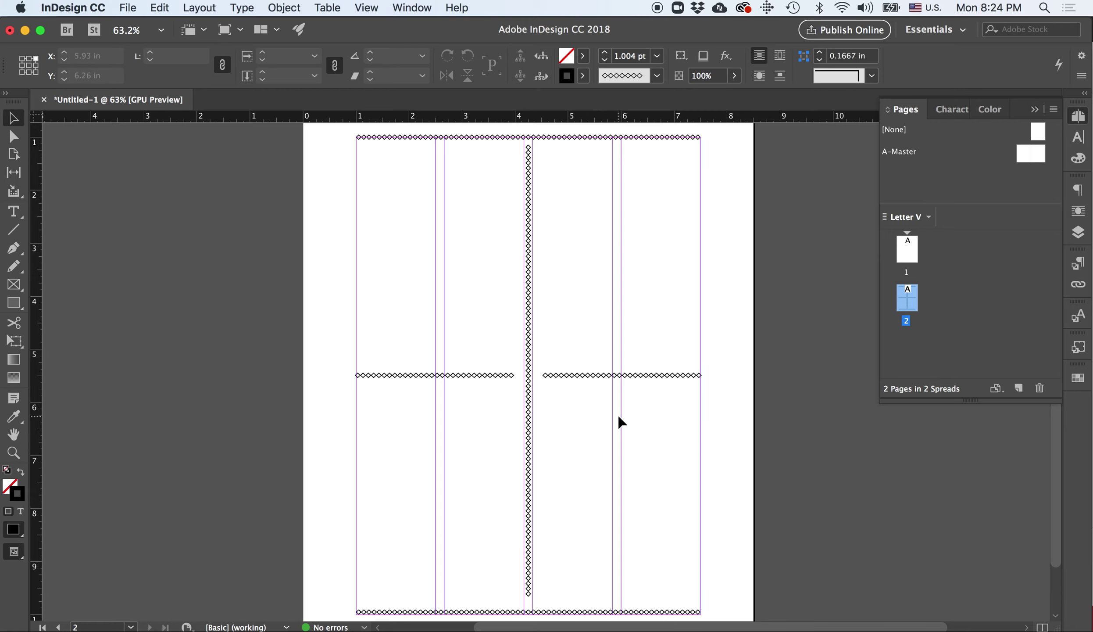
pyautogui.scroll(2, 638, 329)
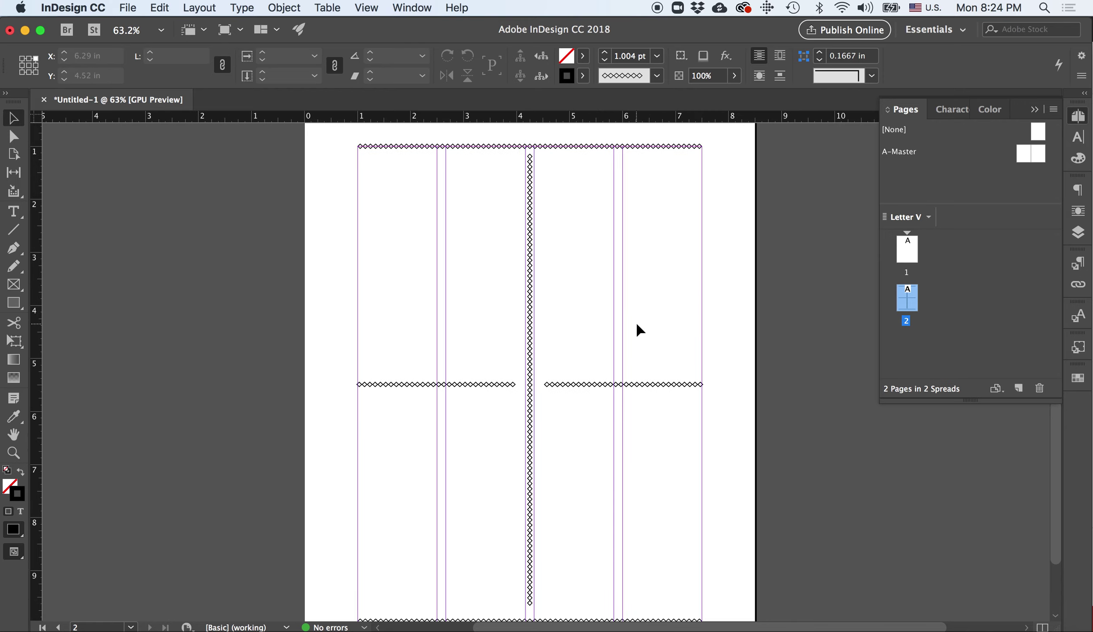
pyautogui.scroll(-3, 639, 329)
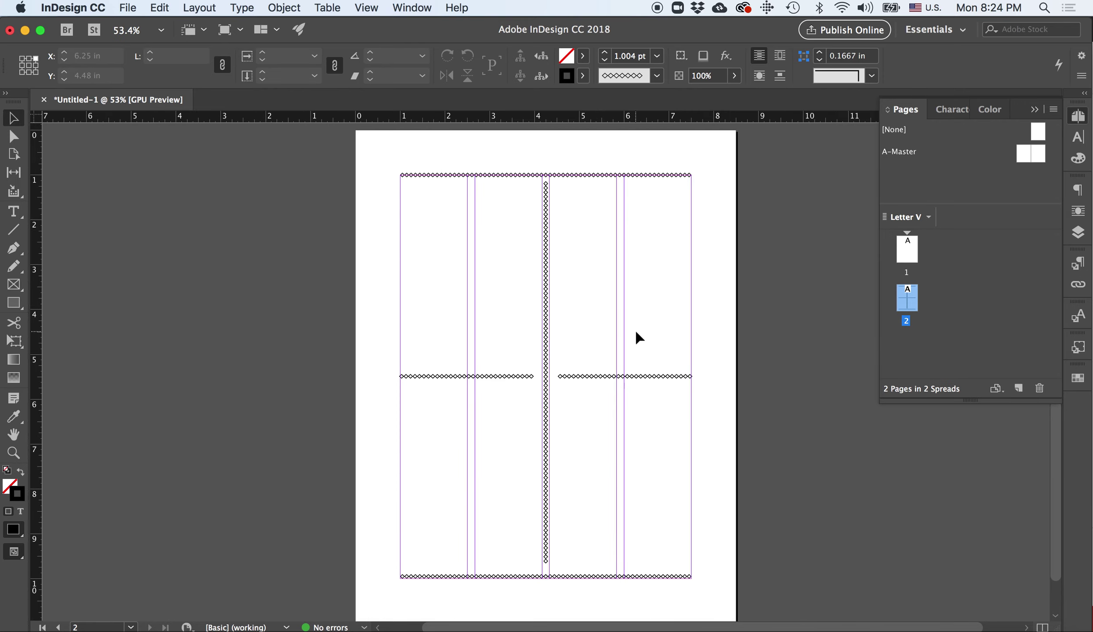
# Review the margin and column settings of page 2 and accept them without changes
pyautogui.scroll(5, 603, 358)
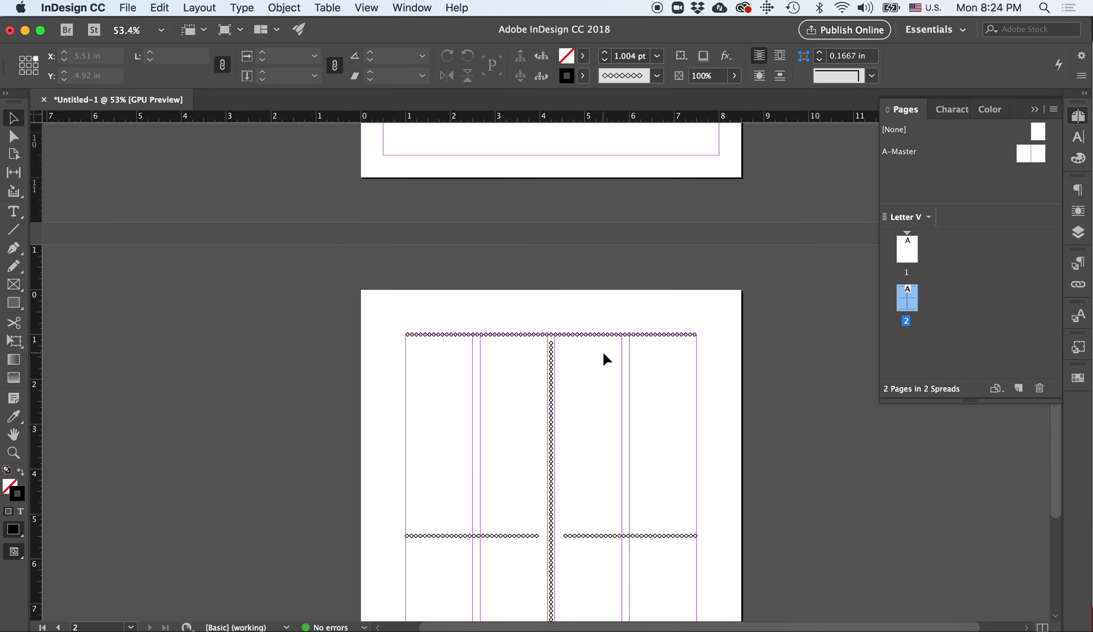
pyautogui.scroll(8, 606, 358)
pyautogui.scroll(3, 607, 359)
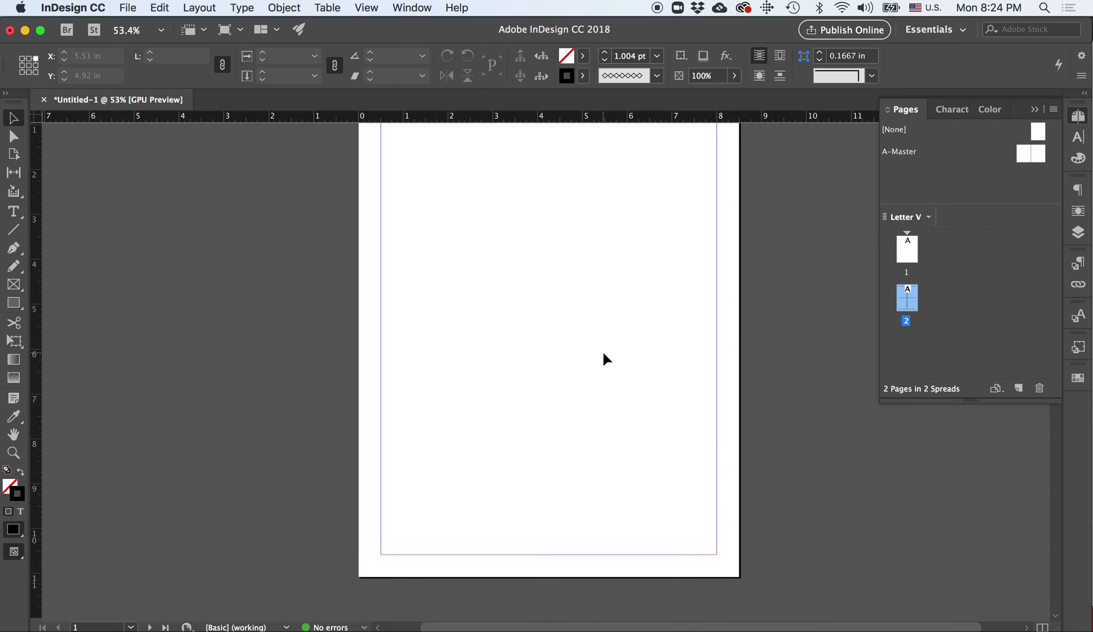
pyautogui.scroll(2, 607, 359)
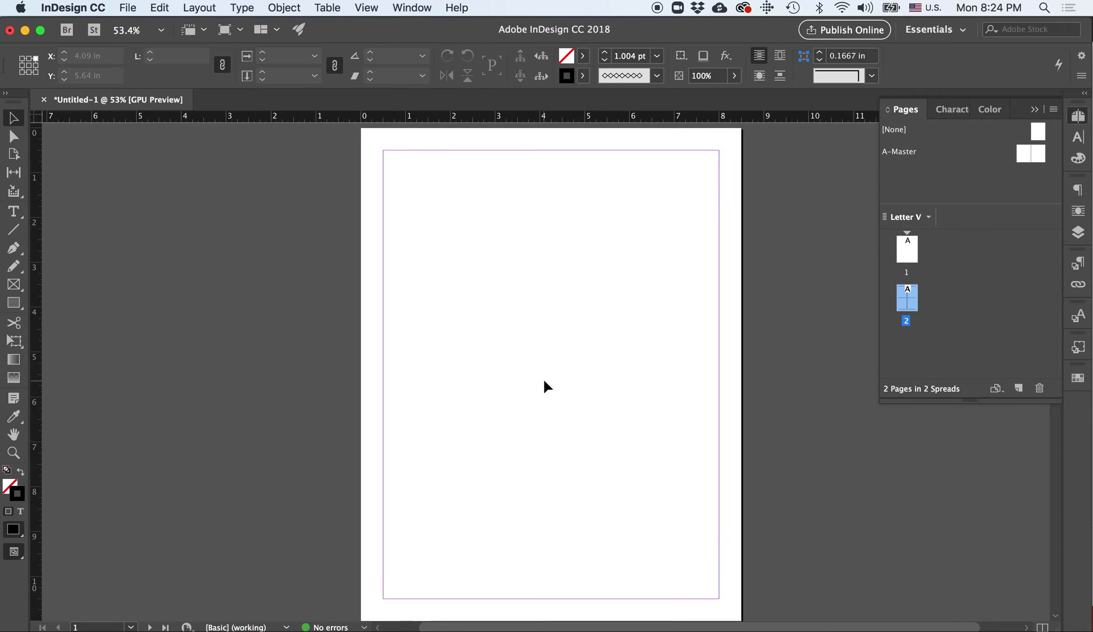
pyautogui.click(200, 8)
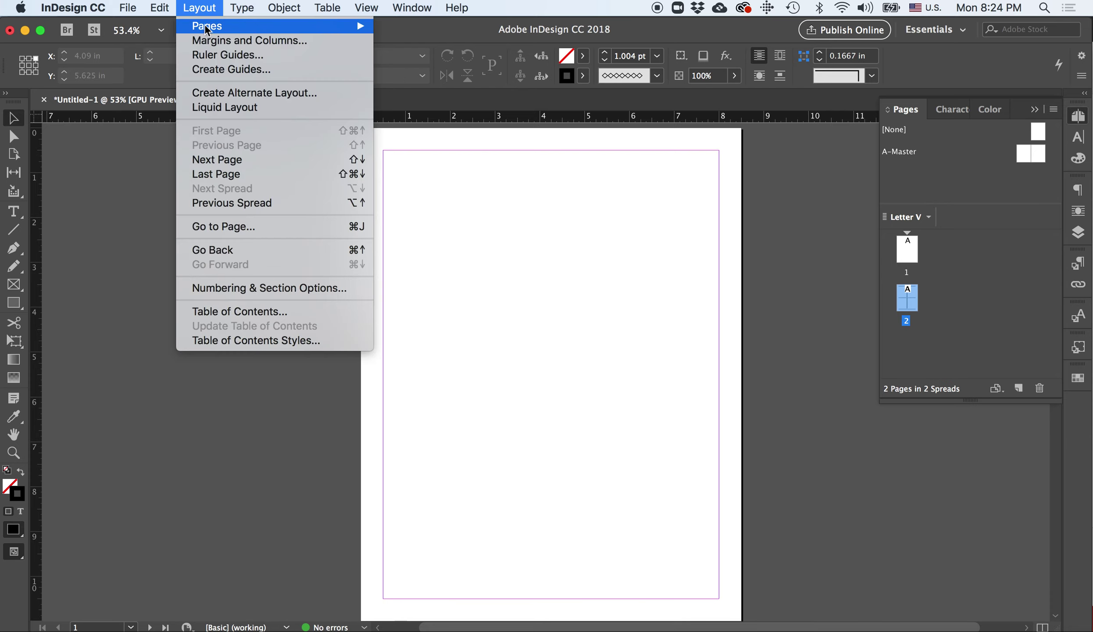
pyautogui.click(219, 41)
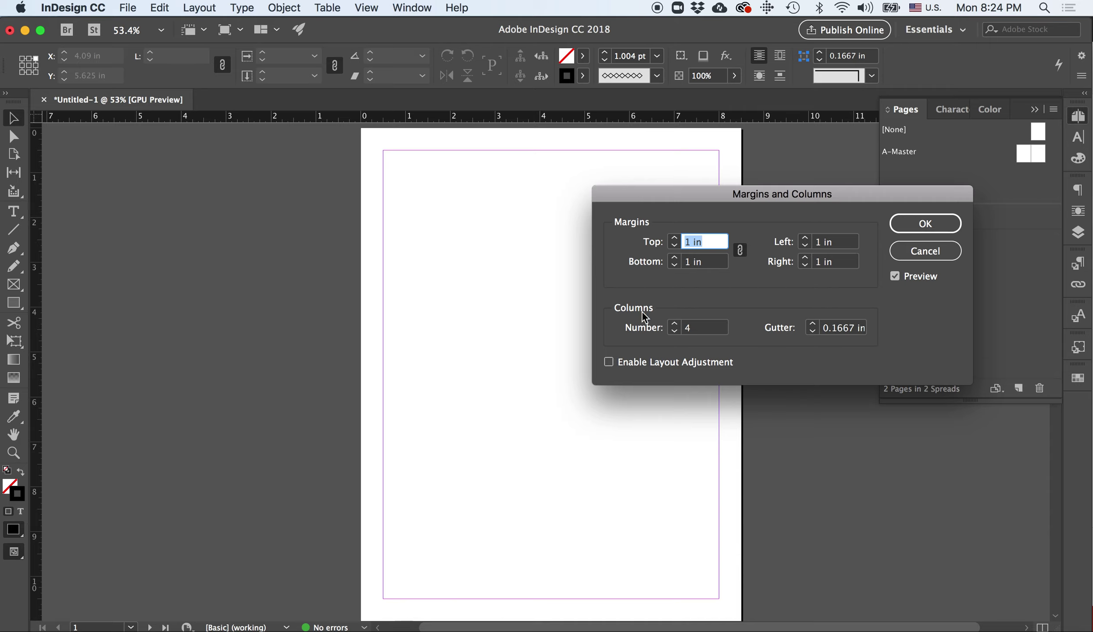
pyautogui.click(913, 222)
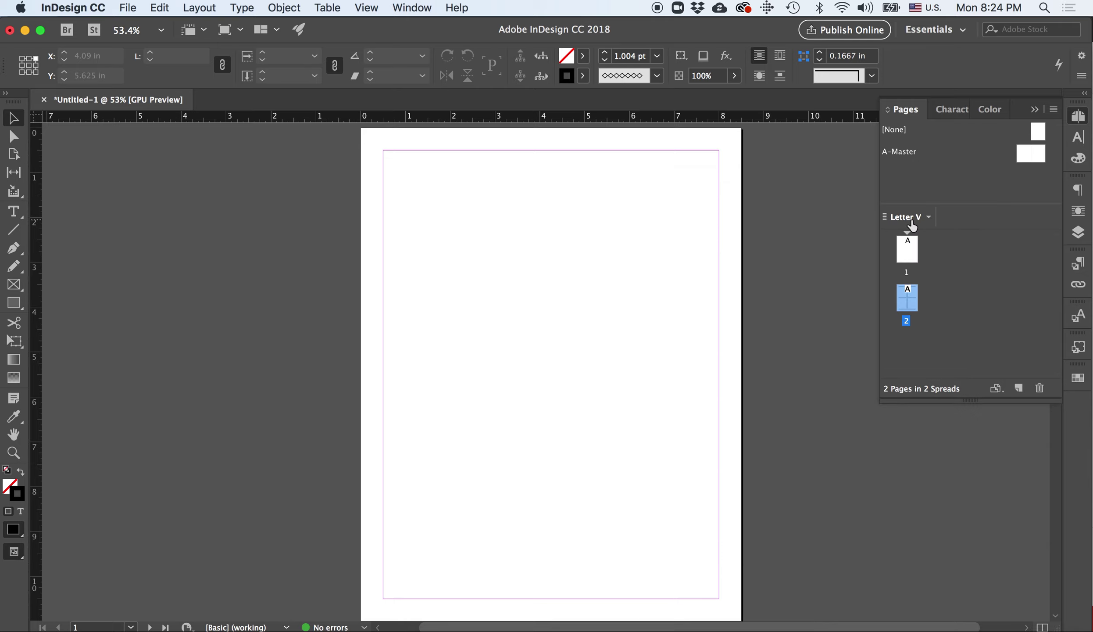
# Set all four margins of page 1 to 1 in and divide the page into 4 columns
pyautogui.scroll(-10, 738, 366)
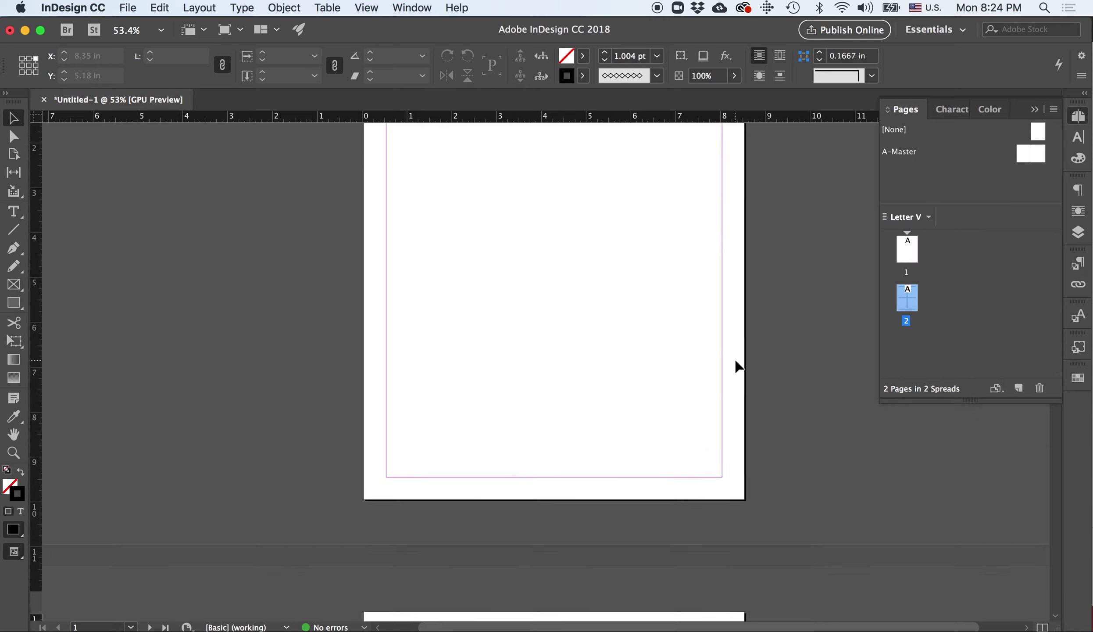
pyautogui.scroll(10, 738, 367)
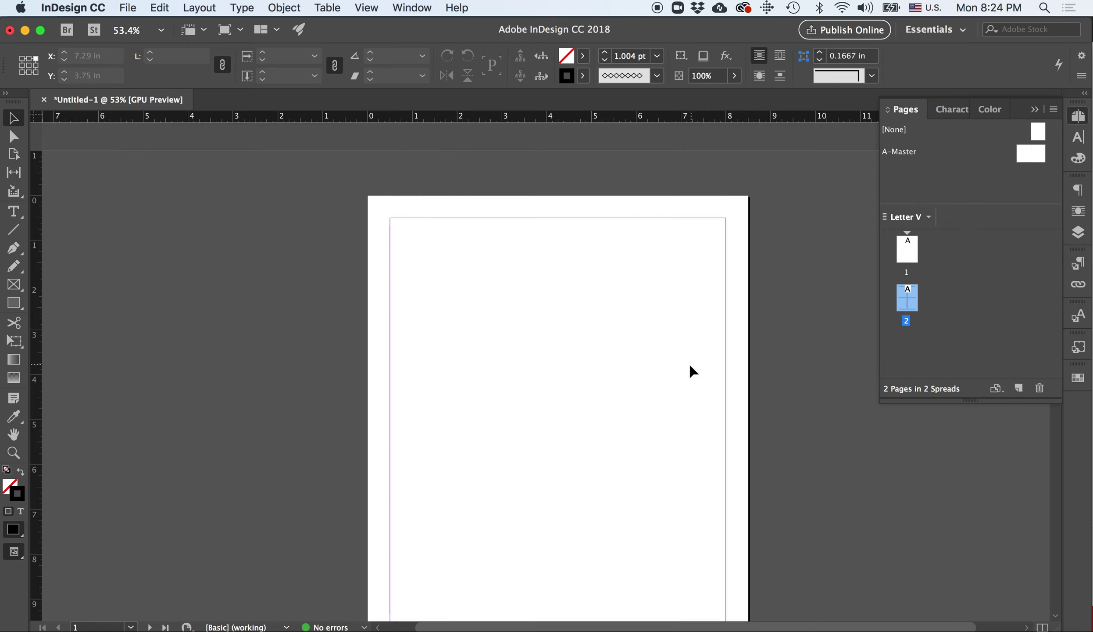
pyautogui.click(158, 8)
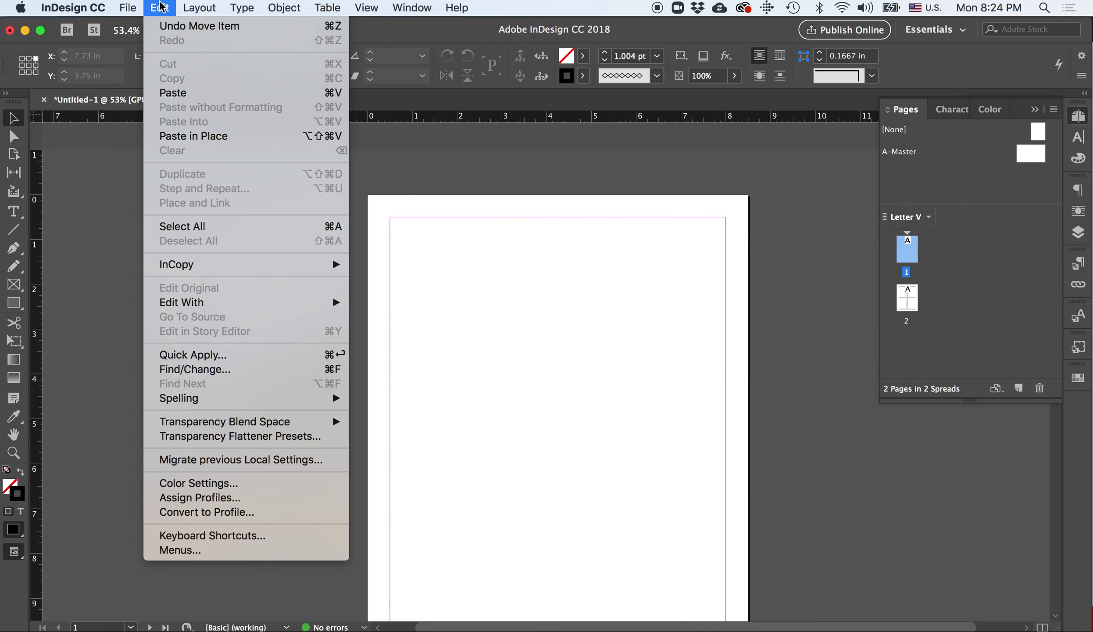
pyautogui.moveTo(198, 8)
pyautogui.click(216, 42)
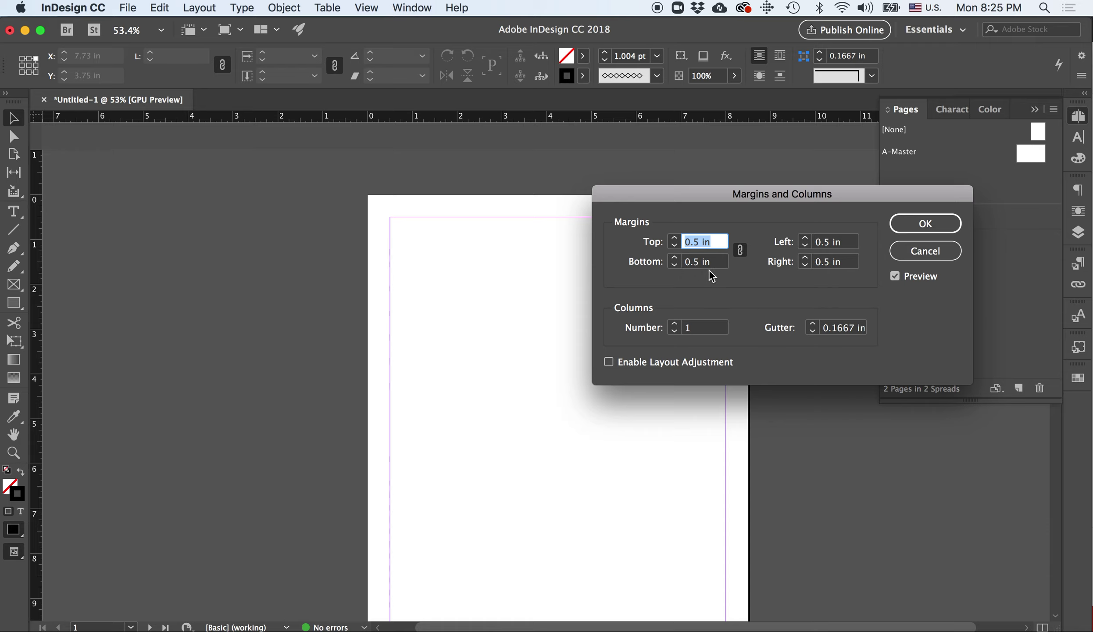
pyautogui.write('1')
pyautogui.click(740, 250)
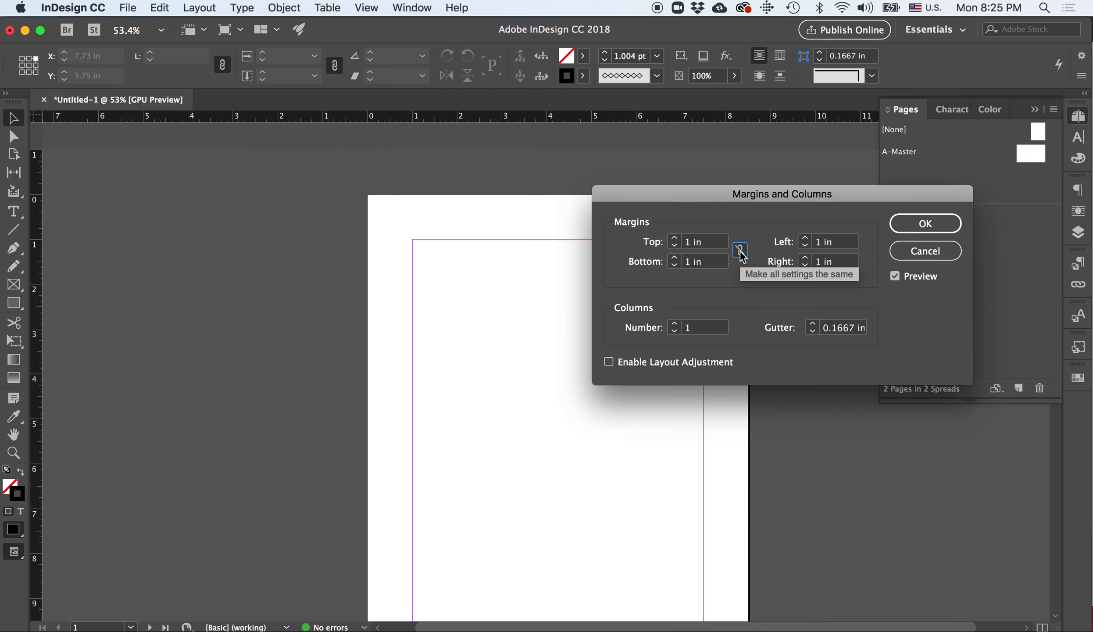
pyautogui.moveTo(678, 196); pyautogui.dragTo(838, 163)
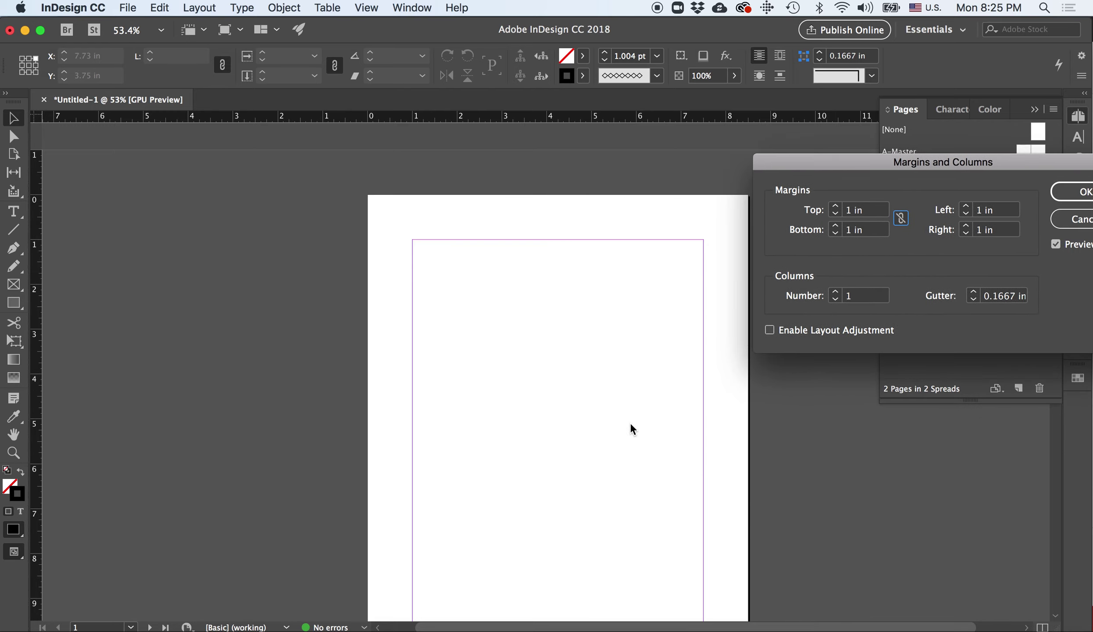
pyautogui.moveTo(873, 166); pyautogui.dragTo(764, 32)
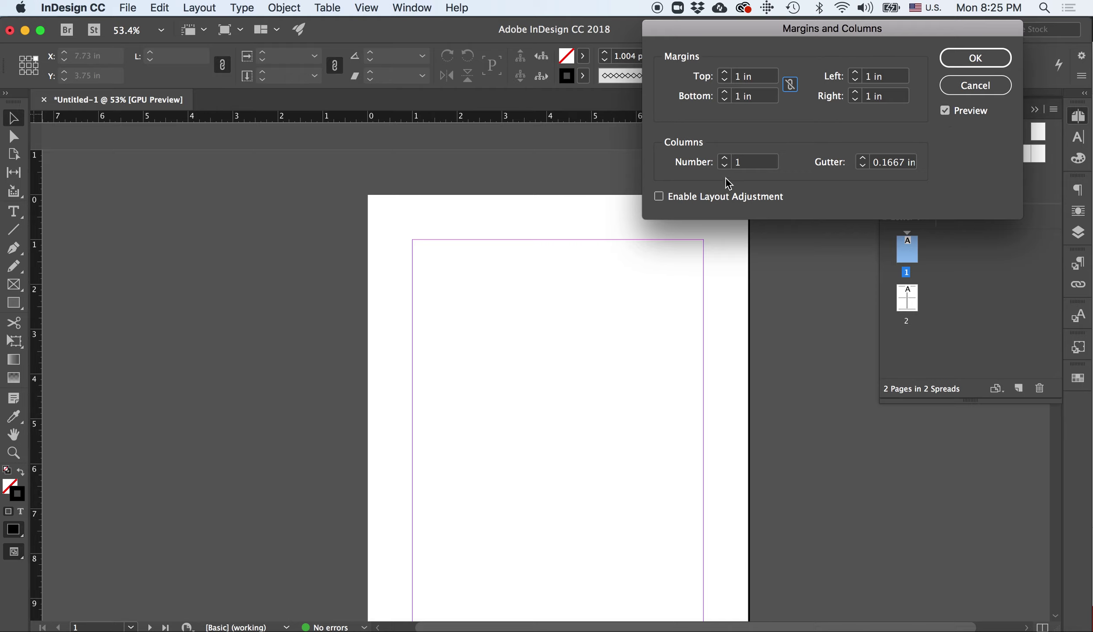
pyautogui.doubleClick(731, 163)
pyautogui.write('4')
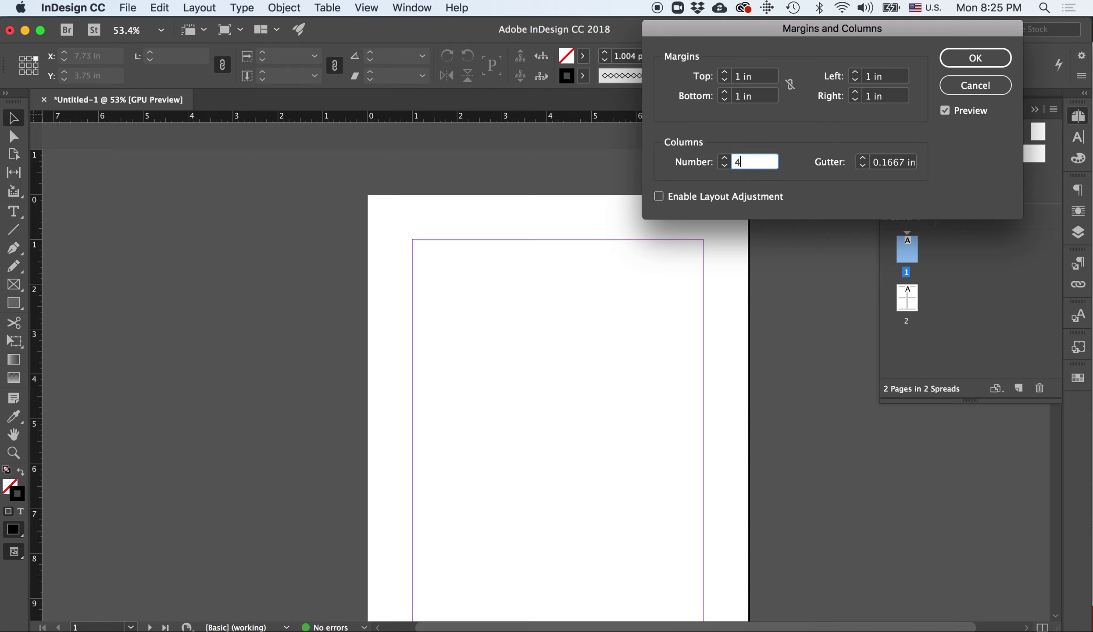
pyautogui.click(993, 59)
# Draw a text frame spanning the two right columns of page 1, around the middle of the page height
pyautogui.scroll(-10, 727, 430)
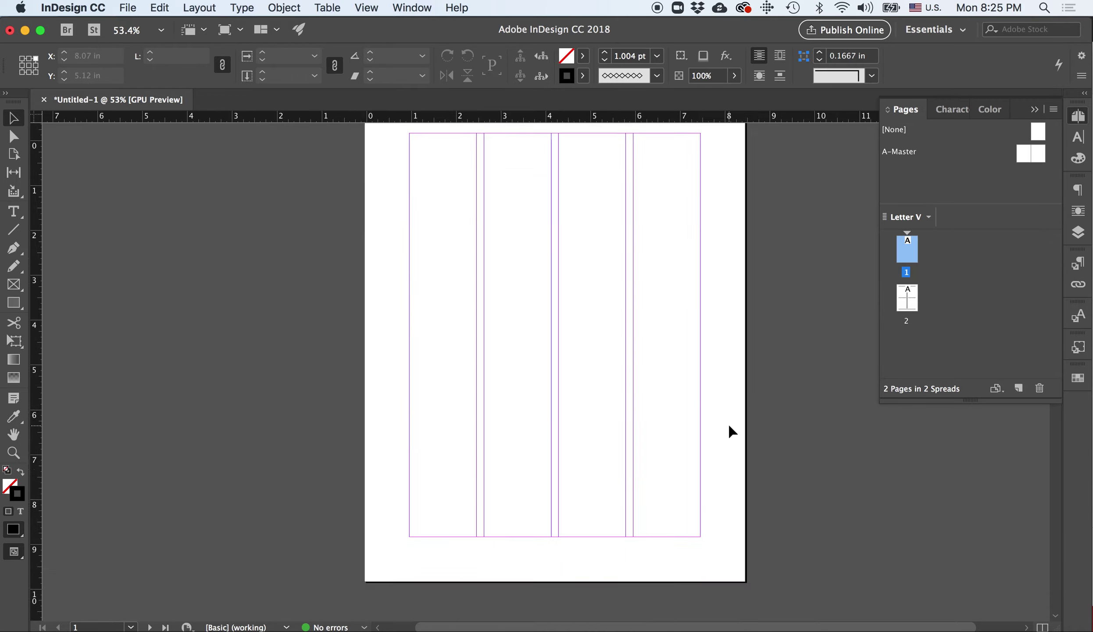
pyautogui.scroll(-15, 729, 425)
pyautogui.scroll(20, 729, 426)
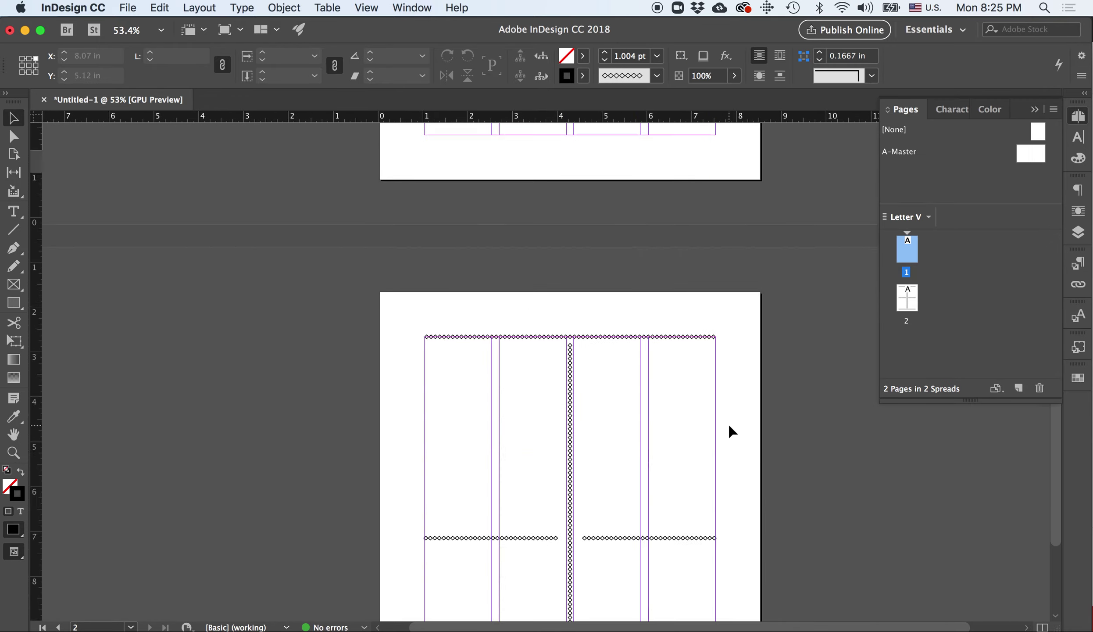
pyautogui.scroll(3, 731, 432)
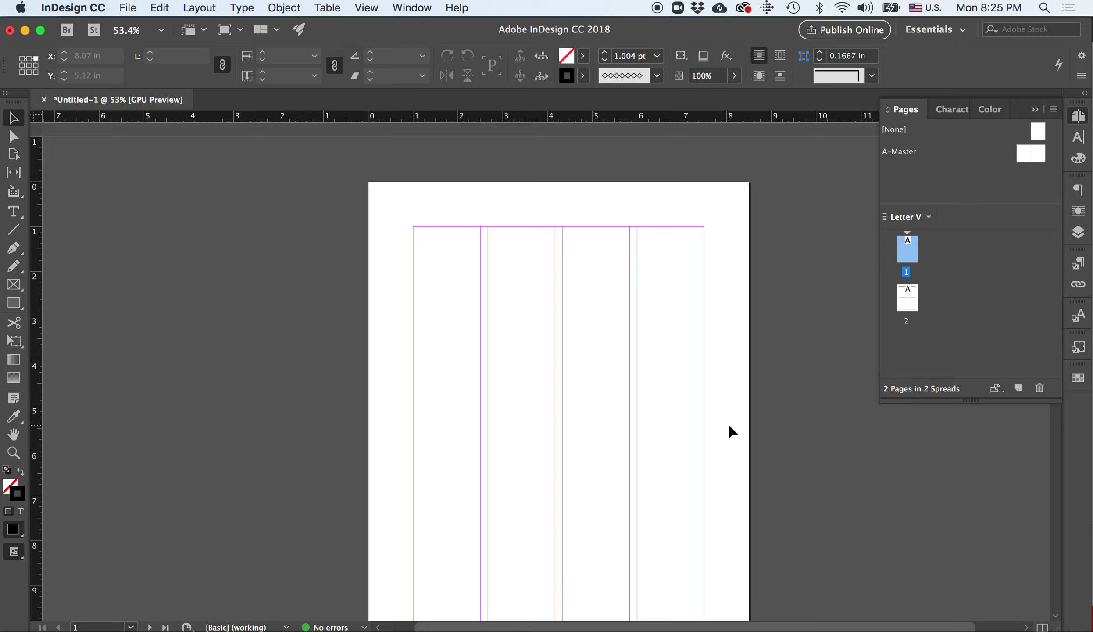
pyautogui.scroll(-3, 728, 430)
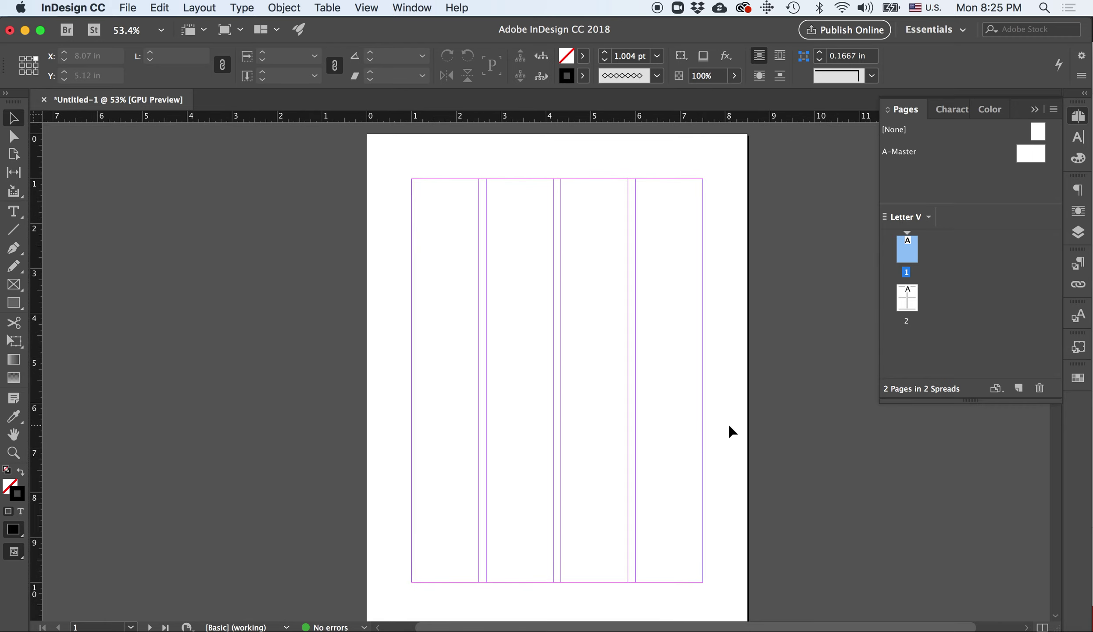
pyautogui.click(13, 211)
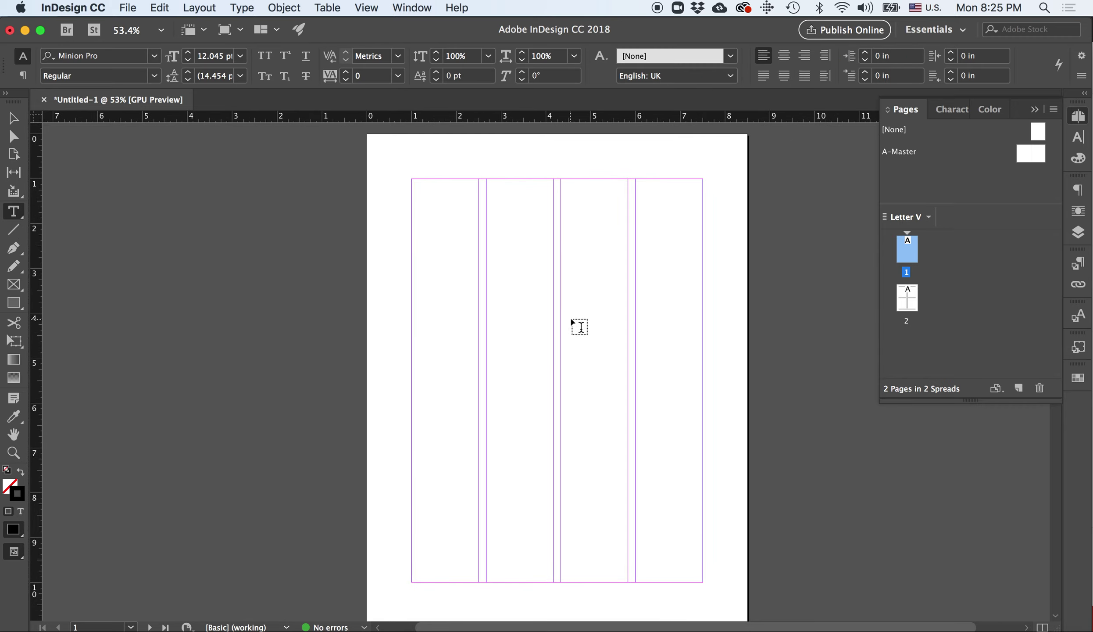
pyautogui.moveTo(543, 290); pyautogui.dragTo(703, 468)
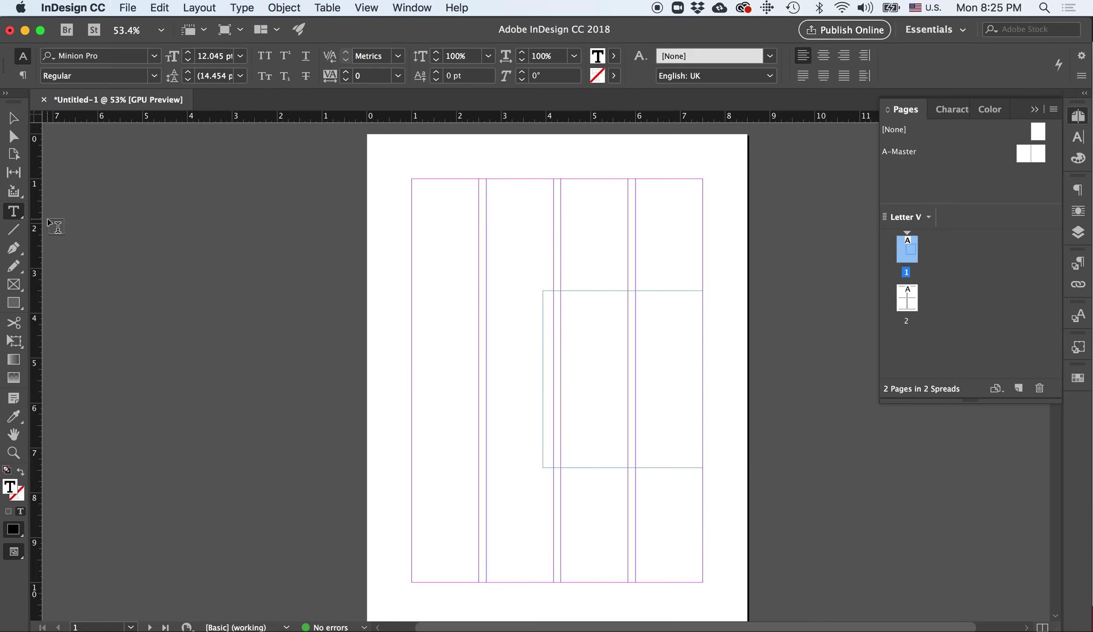
pyautogui.press('super+z')
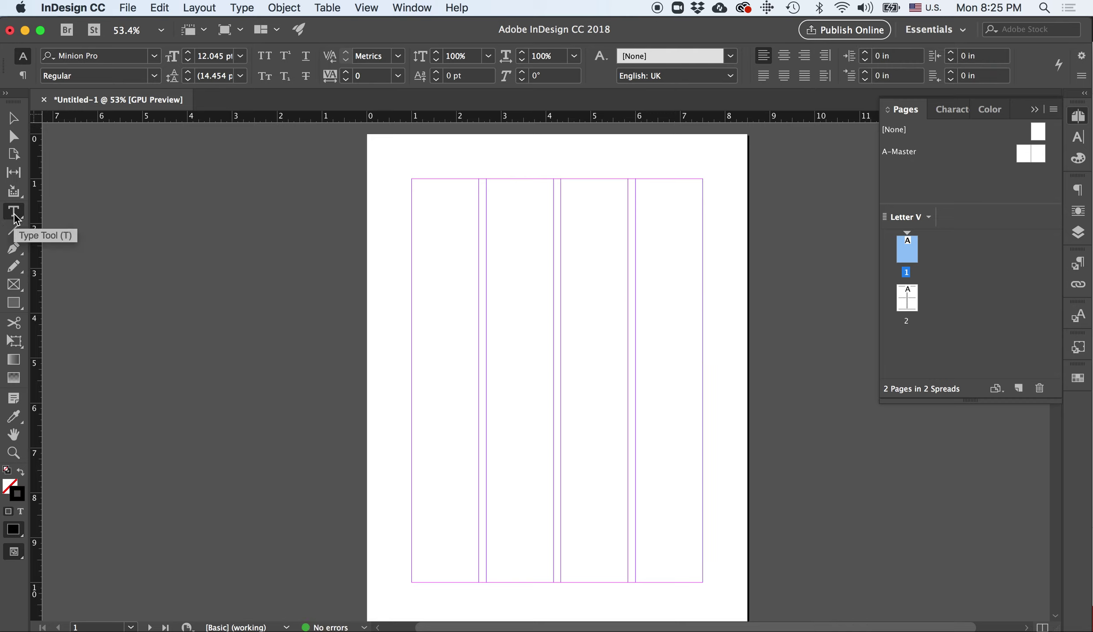
pyautogui.moveTo(549, 265); pyautogui.dragTo(707, 470)
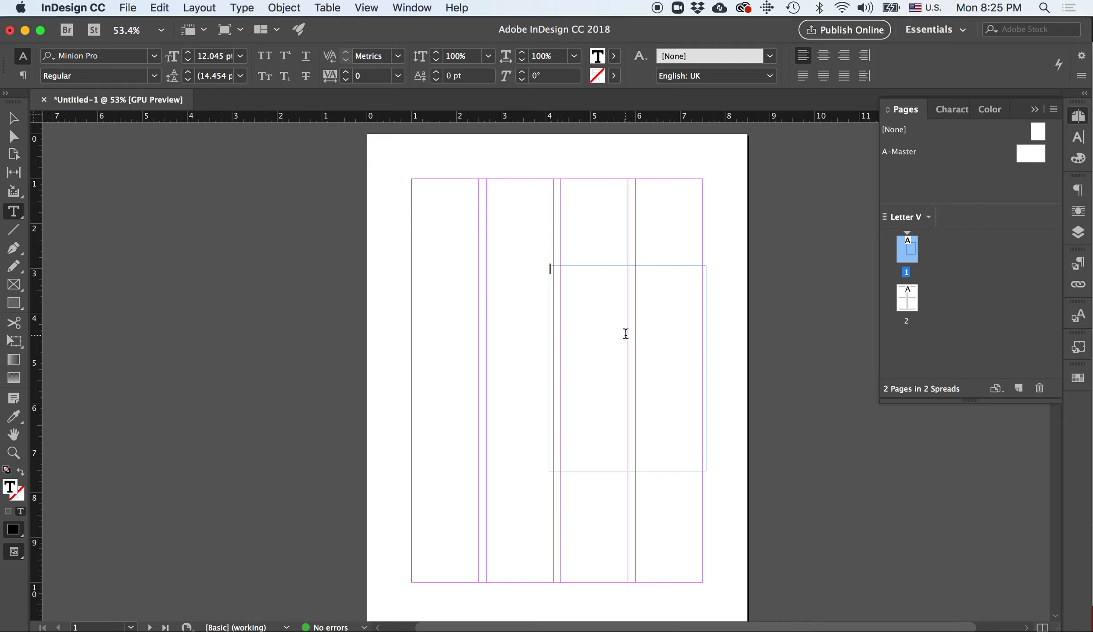
# Enter the title "The Simple Feast" in the text frame, with each word on its own line
pyautogui.write('The')
pyautogui.press('Return')
pyautogui.write('Simple')
pyautogui.press('Return')
pyautogui.write('Feast')
# Enlarge the whole three-line title text to a font size of 76.143 pt
pyautogui.moveTo(583, 293); pyautogui.dragTo(542, 263)
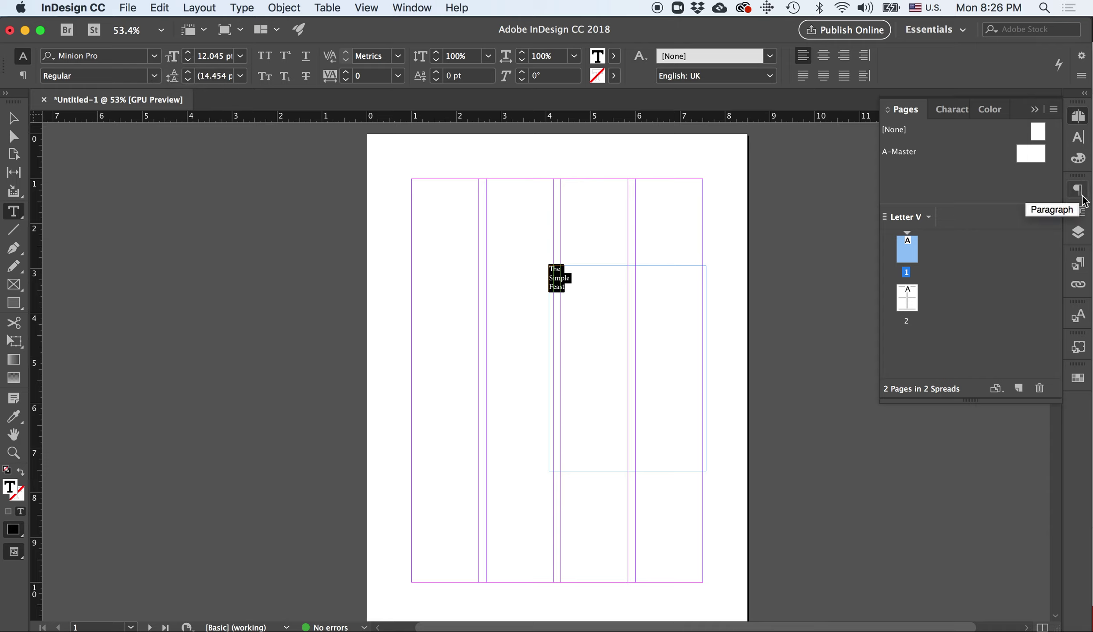
pyautogui.click(1079, 136)
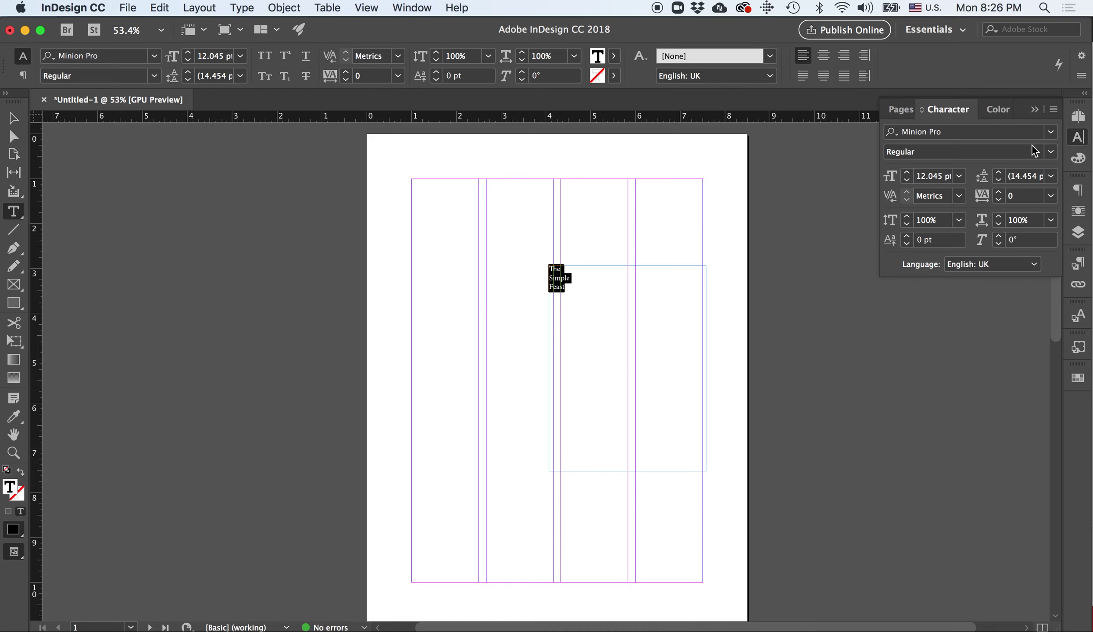
pyautogui.click(960, 176)
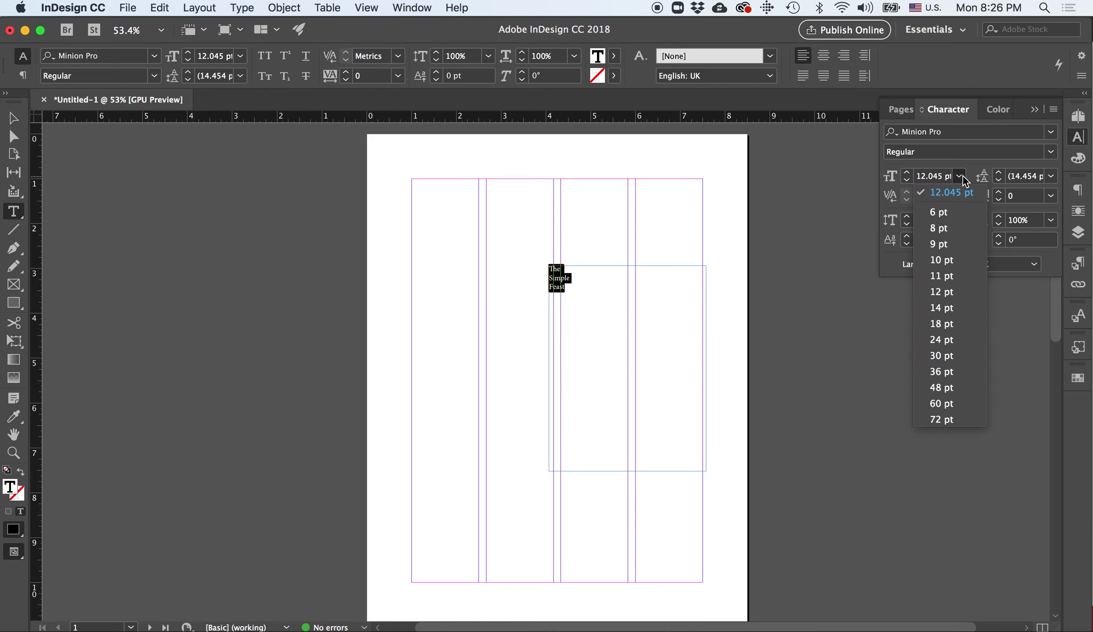
pyautogui.click(942, 324)
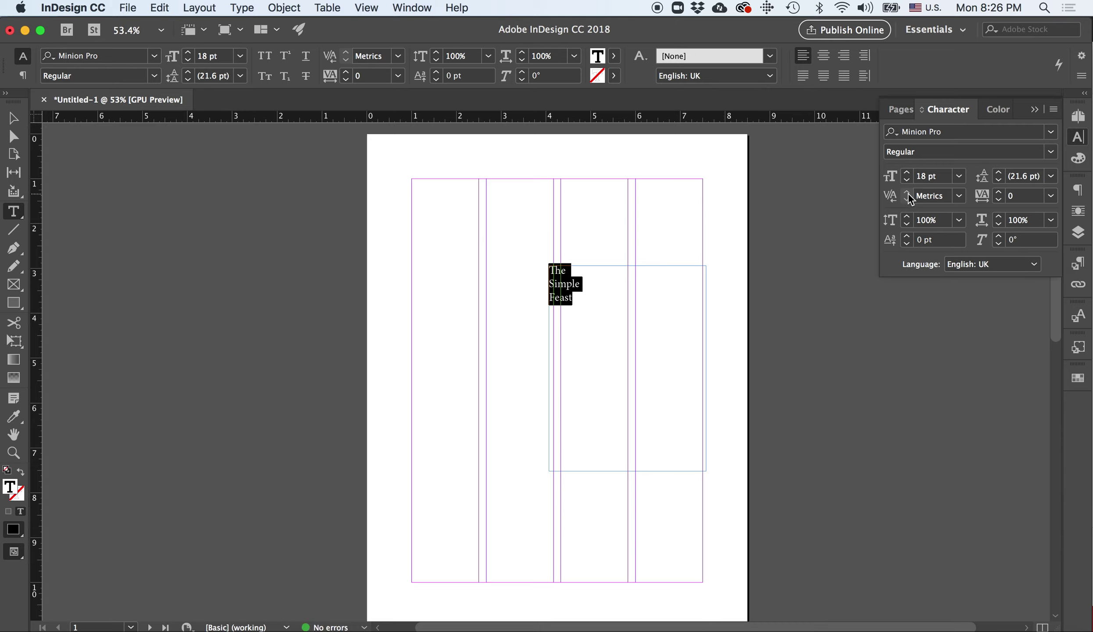
pyautogui.click(907, 174)
pyautogui.click(908, 174)
pyautogui.click(907, 174)
pyautogui.click(907, 174)
pyautogui.click(908, 174)
pyautogui.click(908, 174)
pyautogui.click(908, 174)
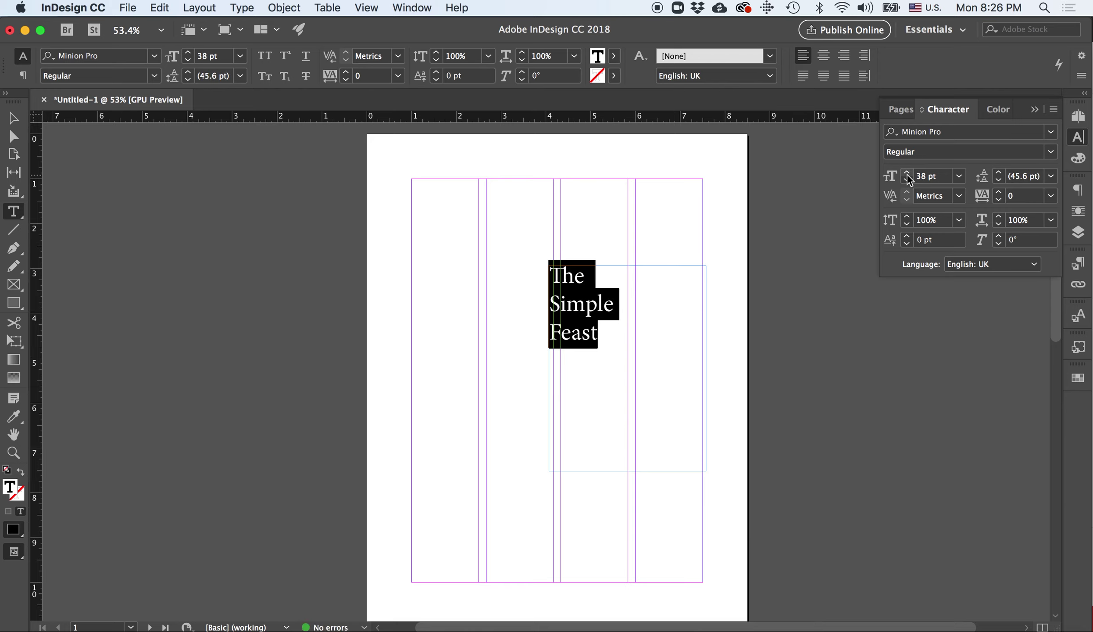
pyautogui.click(907, 175)
pyautogui.click(907, 174)
pyautogui.click(907, 175)
pyautogui.click(907, 175)
pyautogui.click(907, 174)
pyautogui.click(907, 174)
pyautogui.click(907, 174)
pyautogui.click(908, 174)
pyautogui.click(907, 174)
pyautogui.click(907, 174)
pyautogui.click(907, 175)
pyautogui.click(907, 174)
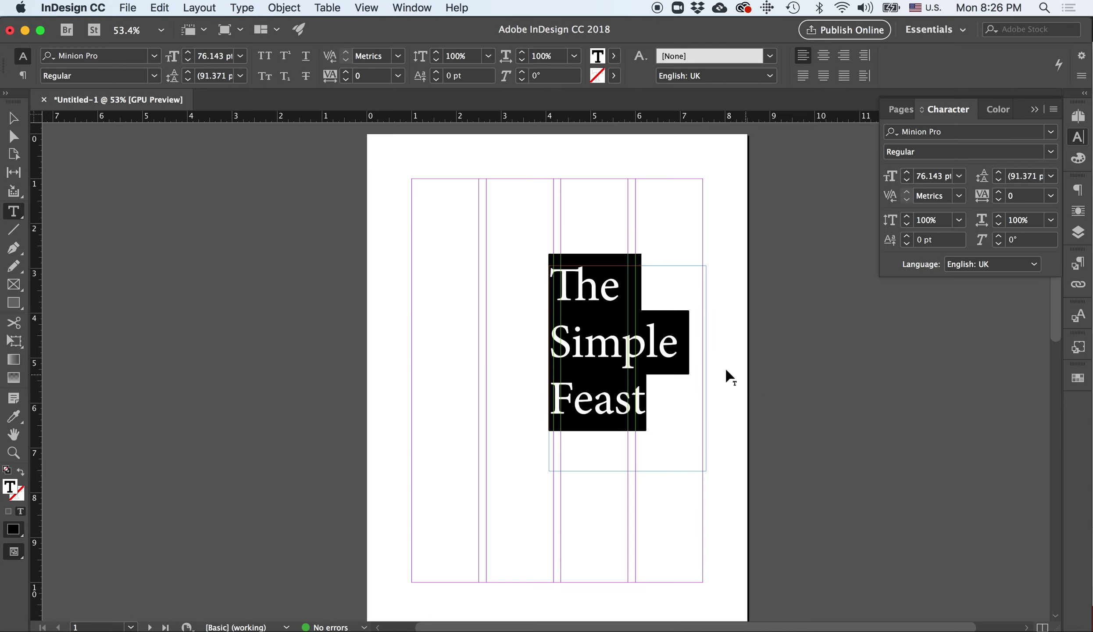
# Change the font of the three-line title to Avenir Next LT Pro
pyautogui.click(956, 132)
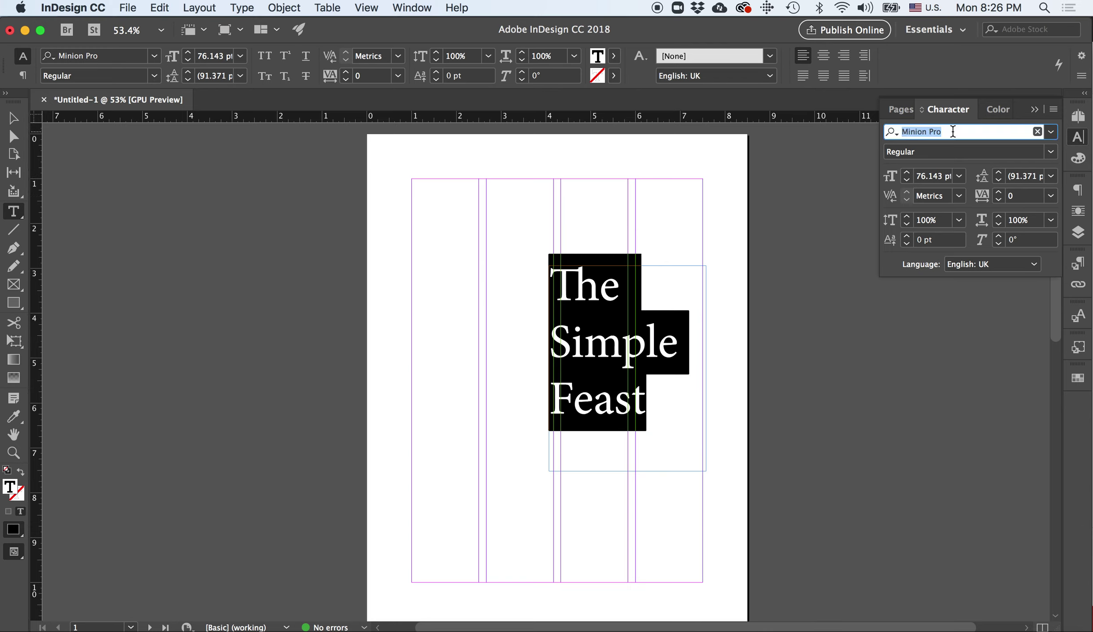
pyautogui.click(1051, 132)
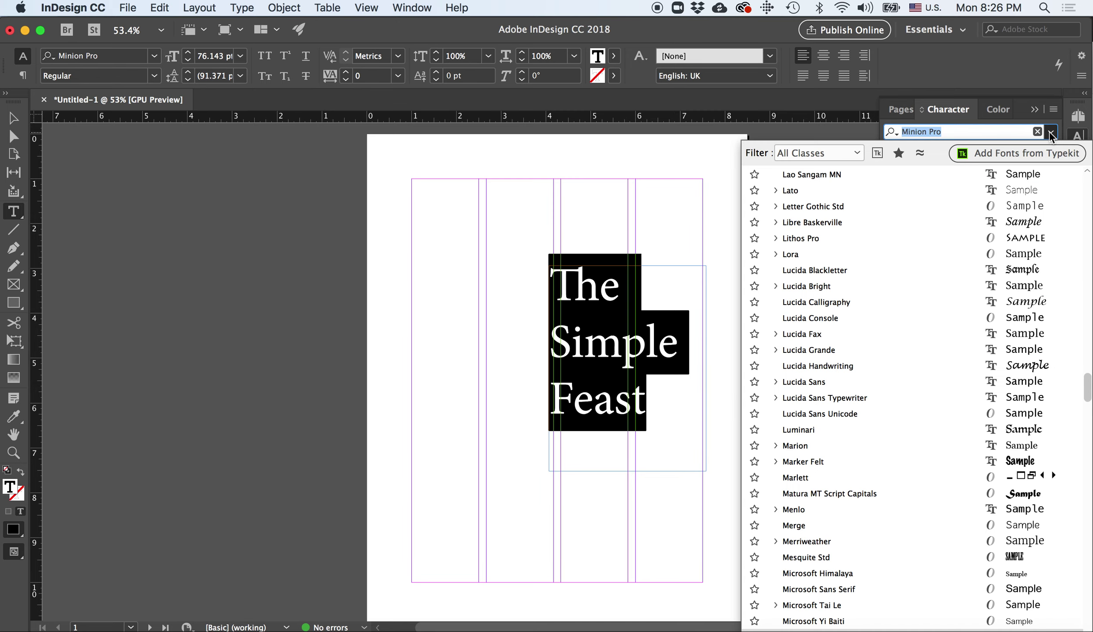
pyautogui.scroll(15, 1024, 193)
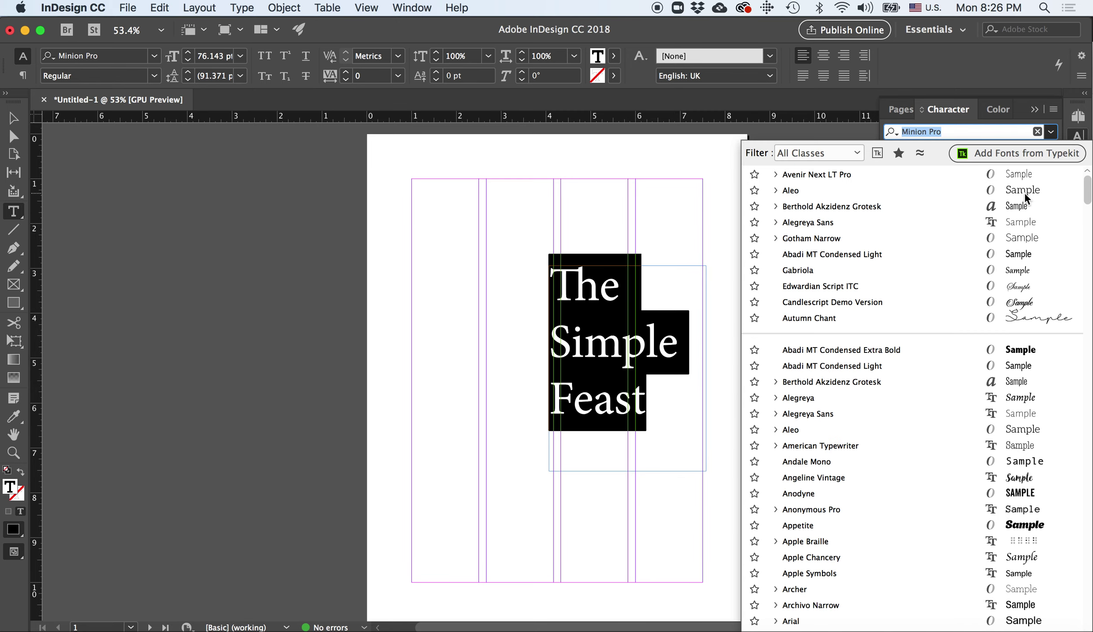
pyautogui.click(1018, 174)
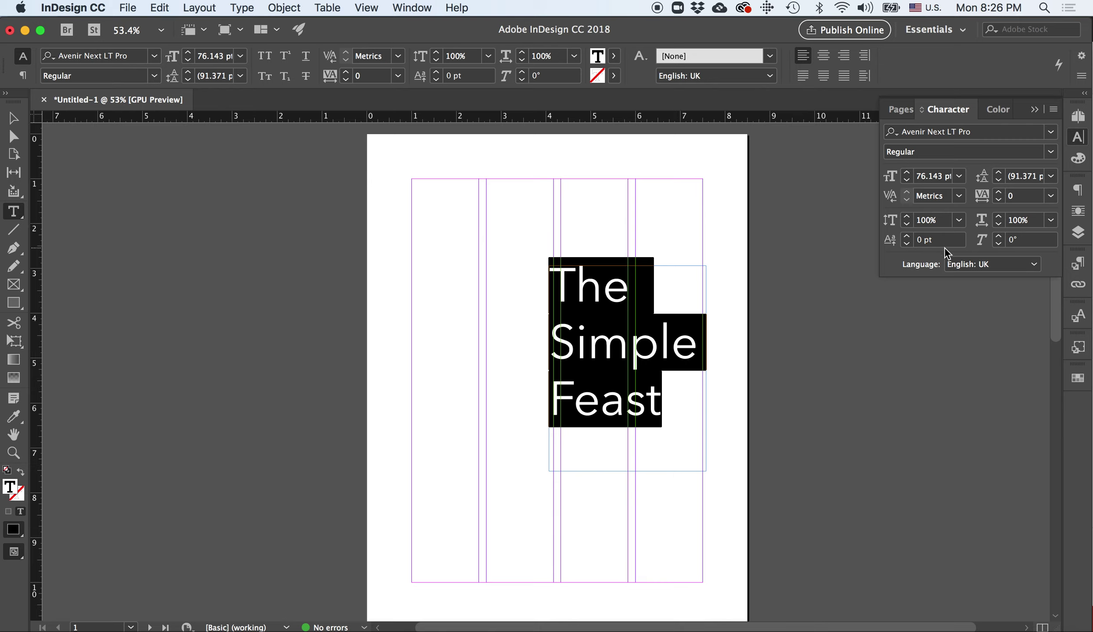
# Convert the whole title text to All Caps
pyautogui.click(1054, 110)
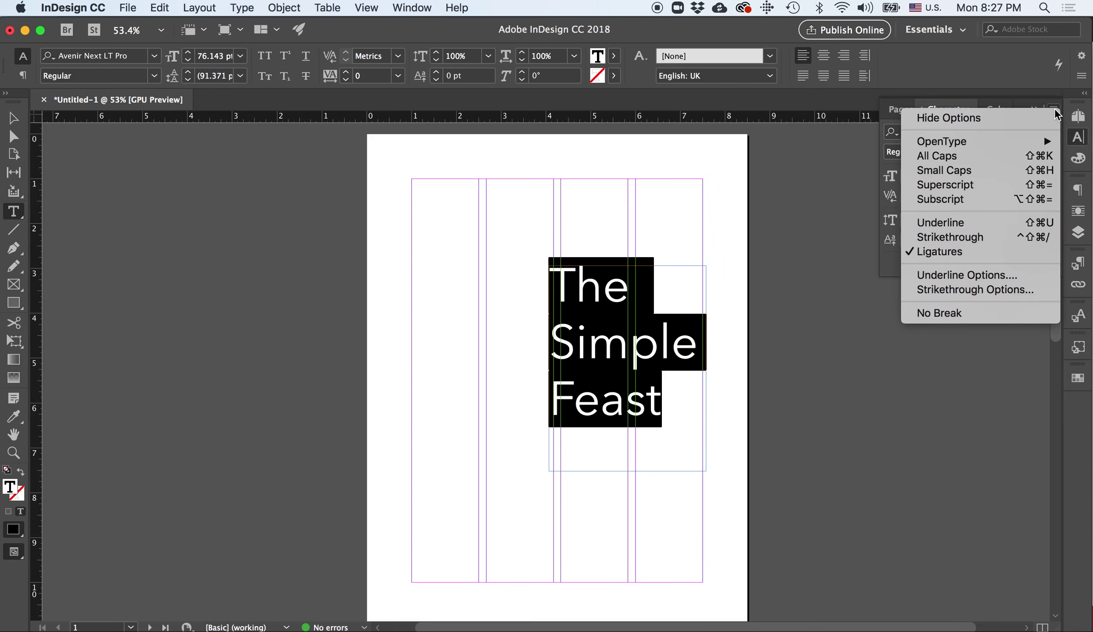
pyautogui.click(964, 111)
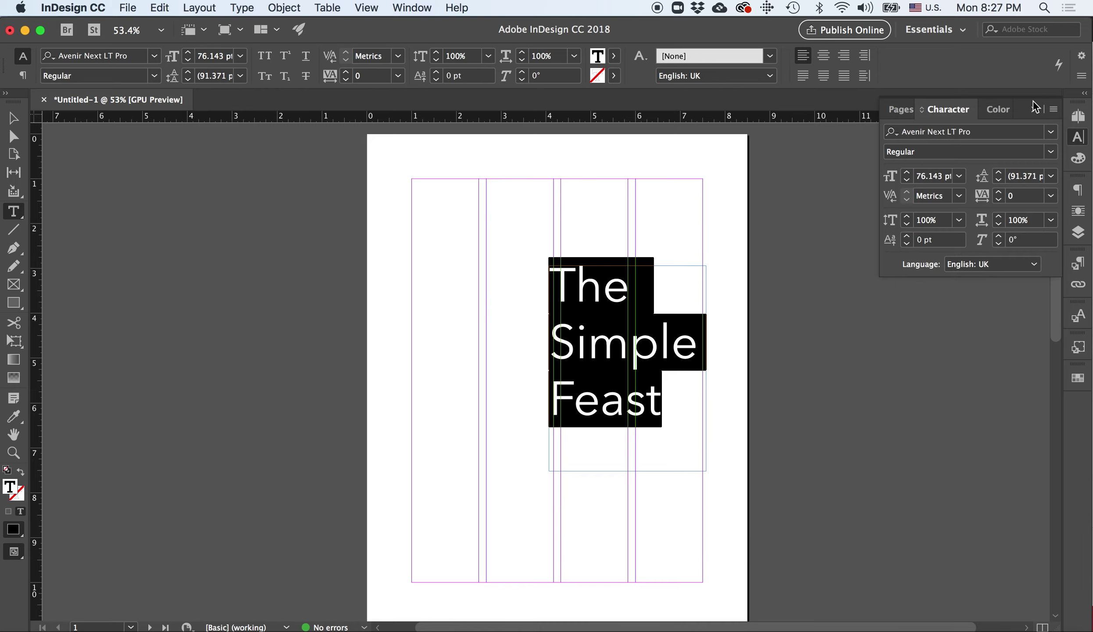
pyautogui.click(1055, 111)
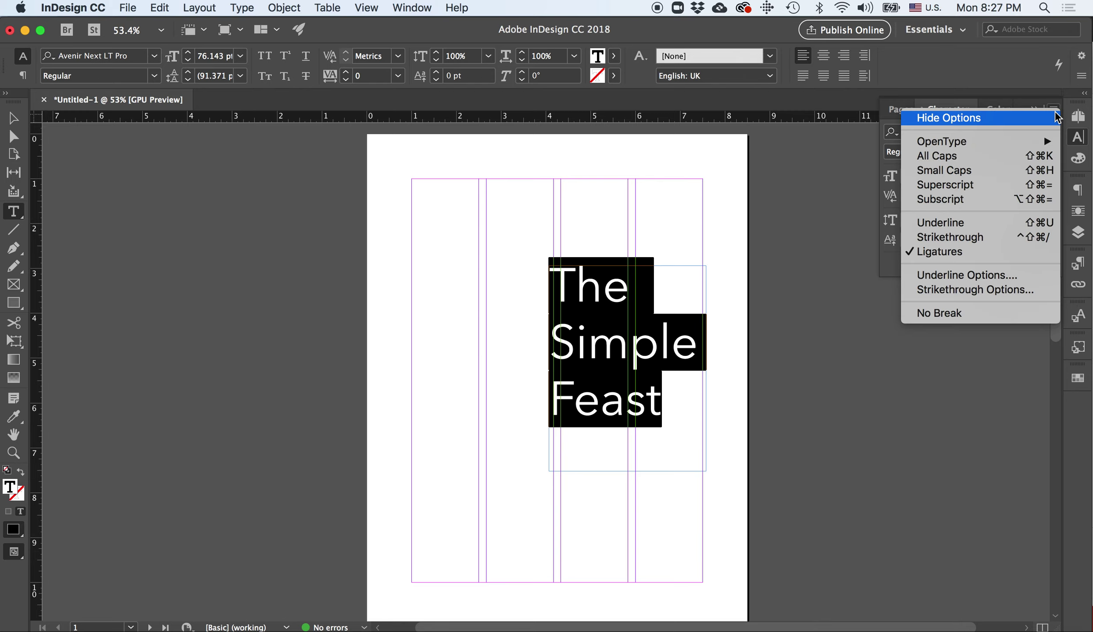
pyautogui.click(1000, 158)
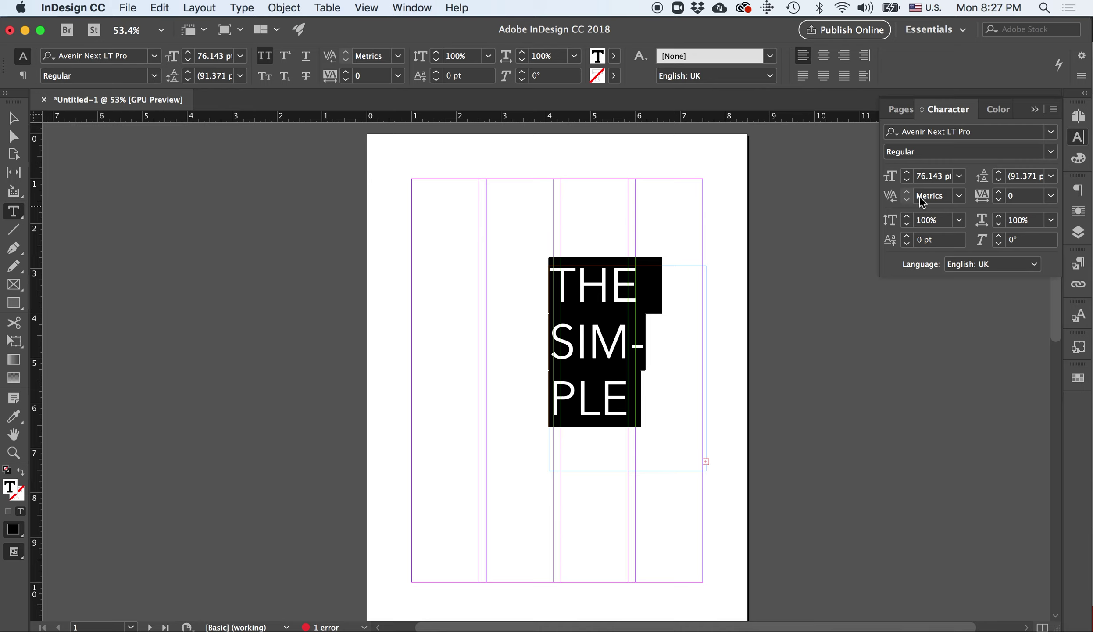
# Reduce the title's font size to 58 pt so that each word fits on its own line
pyautogui.click(906, 181)
pyautogui.click(907, 180)
pyautogui.click(906, 180)
pyautogui.click(907, 181)
pyautogui.click(907, 180)
pyautogui.click(907, 180)
pyautogui.click(907, 180)
pyautogui.click(906, 180)
pyautogui.click(907, 180)
pyautogui.click(907, 180)
pyautogui.click(907, 181)
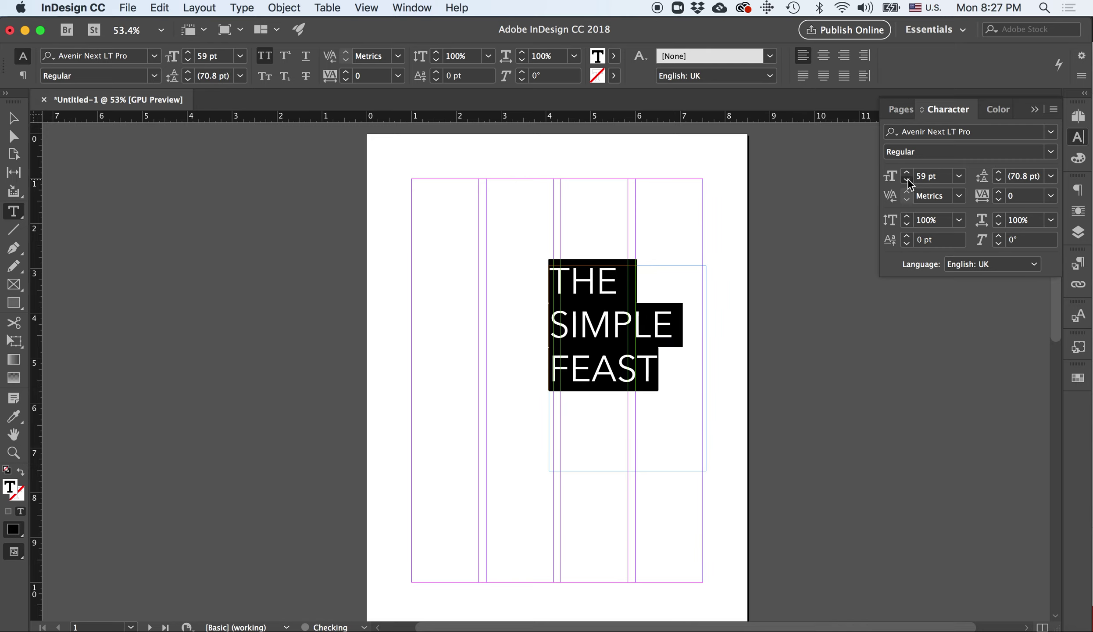
pyautogui.click(907, 180)
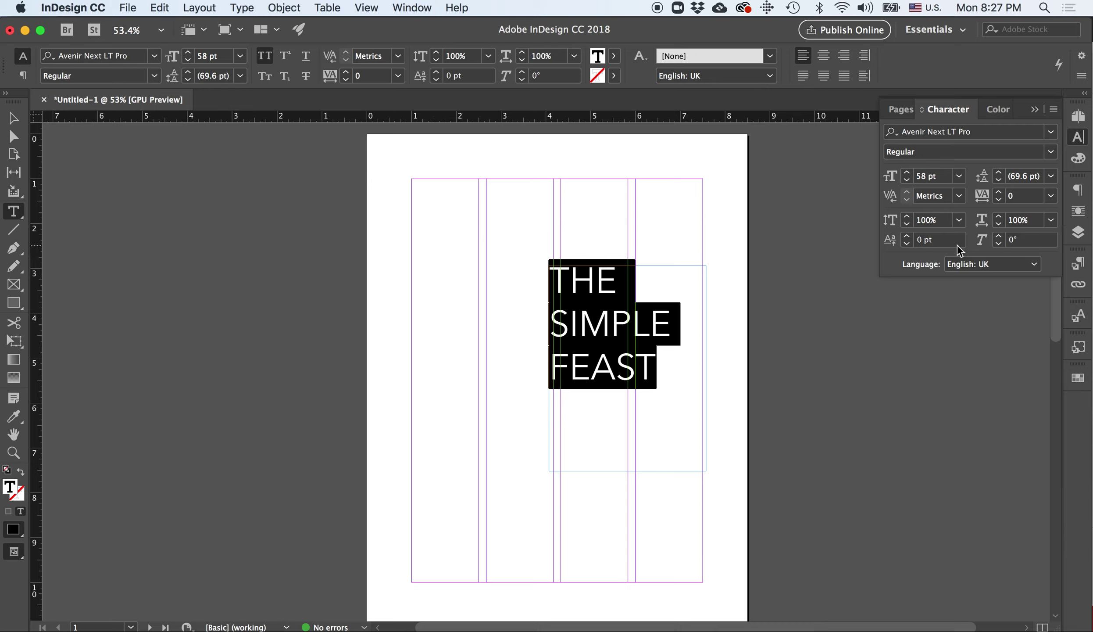
# Widen the letter spacing of the title by setting its tracking to 200
pyautogui.click(1052, 196)
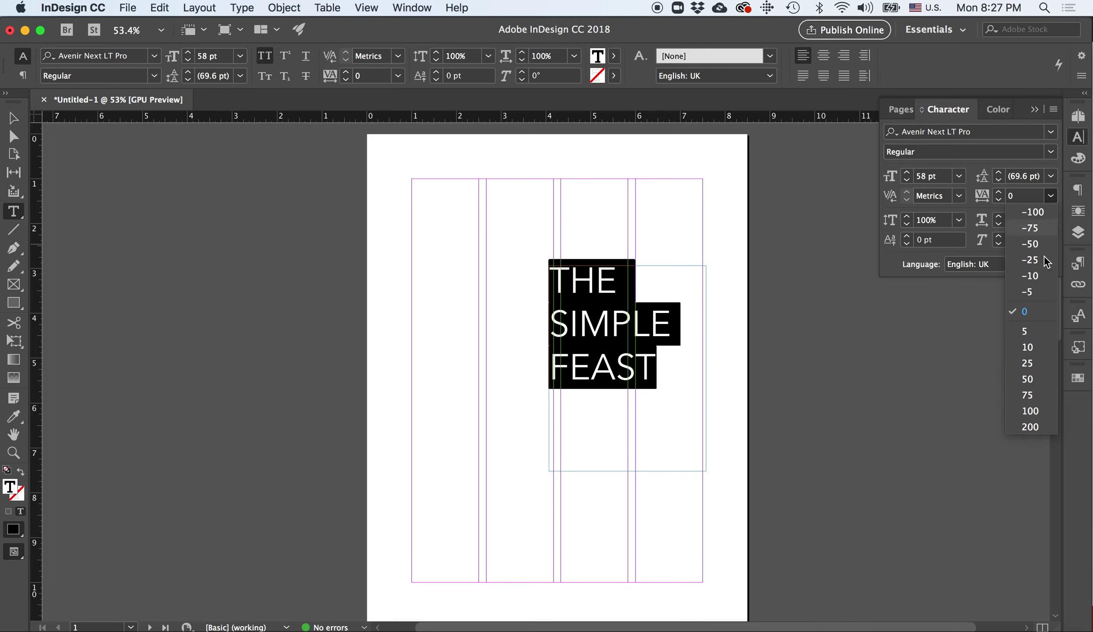
pyautogui.click(1037, 410)
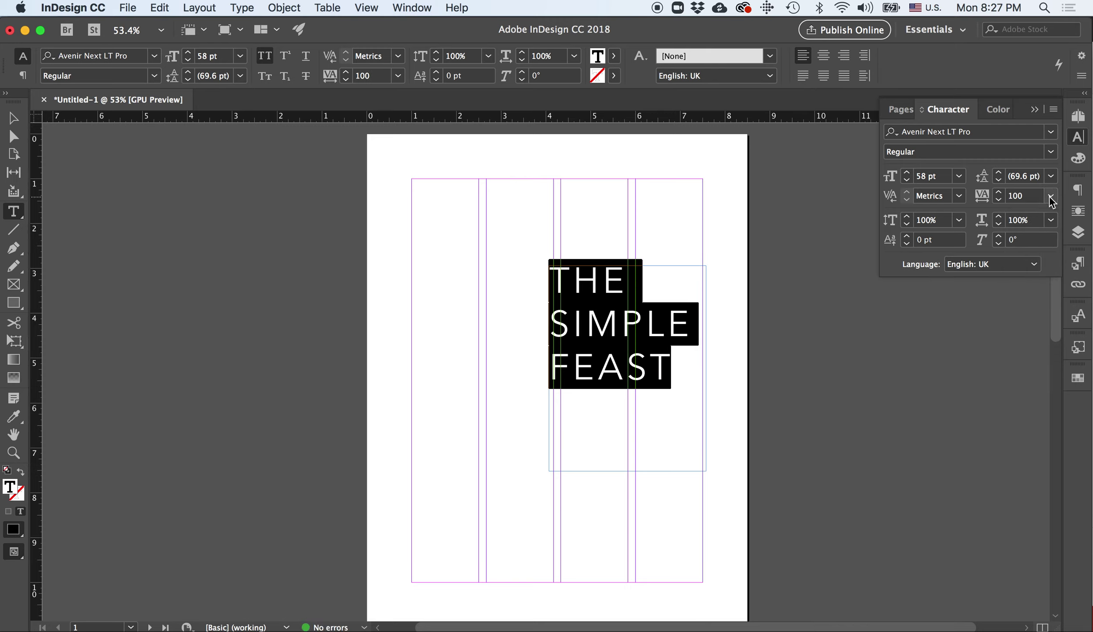
pyautogui.click(1051, 197)
pyautogui.click(1032, 430)
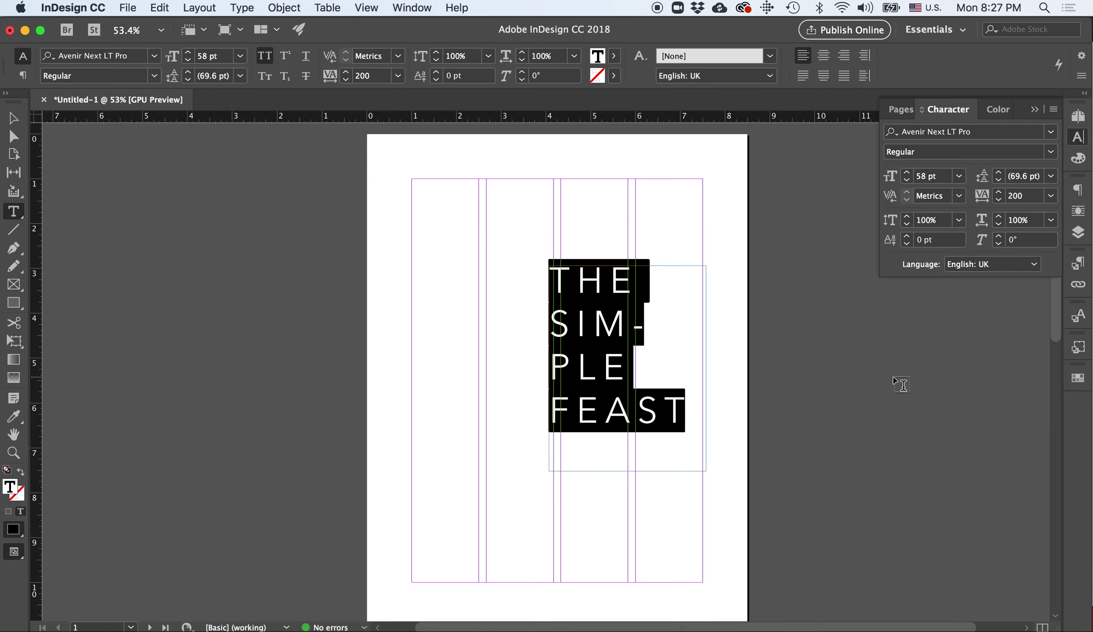
# Reduce the title's font size to 54 pt so that SIMPLE fits on one line
pyautogui.click(907, 180)
pyautogui.click(907, 180)
pyautogui.click(907, 180)
pyautogui.click(907, 179)
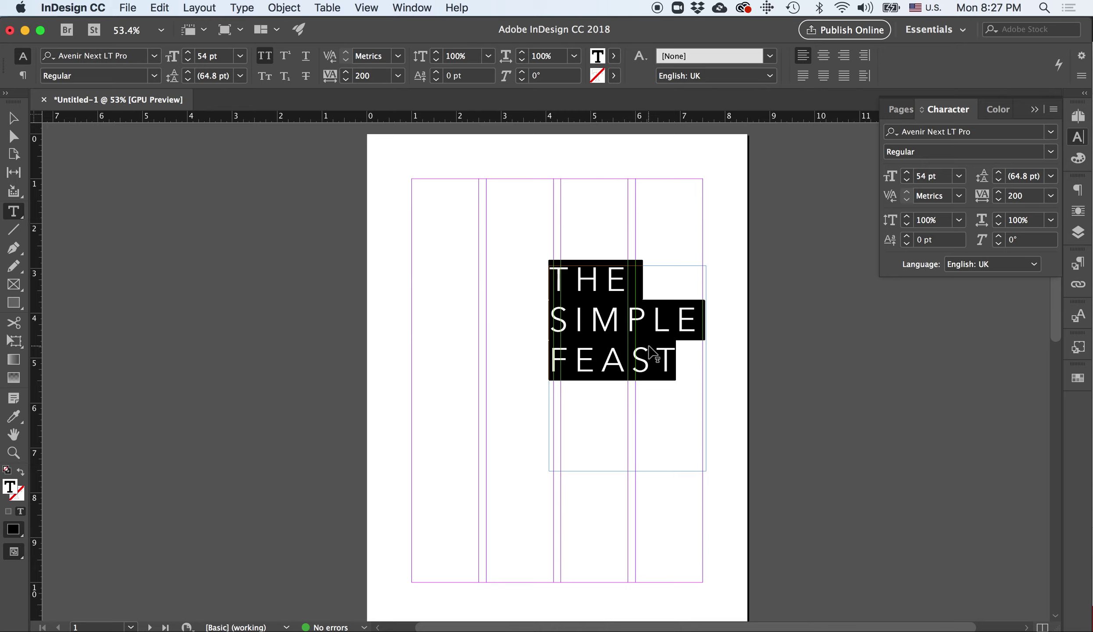
# Increase the leading between the title lines to 80 pt
pyautogui.click(998, 175)
pyautogui.click(999, 174)
pyautogui.click(999, 174)
pyautogui.click(999, 174)
pyautogui.click(999, 174)
pyautogui.click(999, 173)
pyautogui.click(999, 174)
pyautogui.click(999, 174)
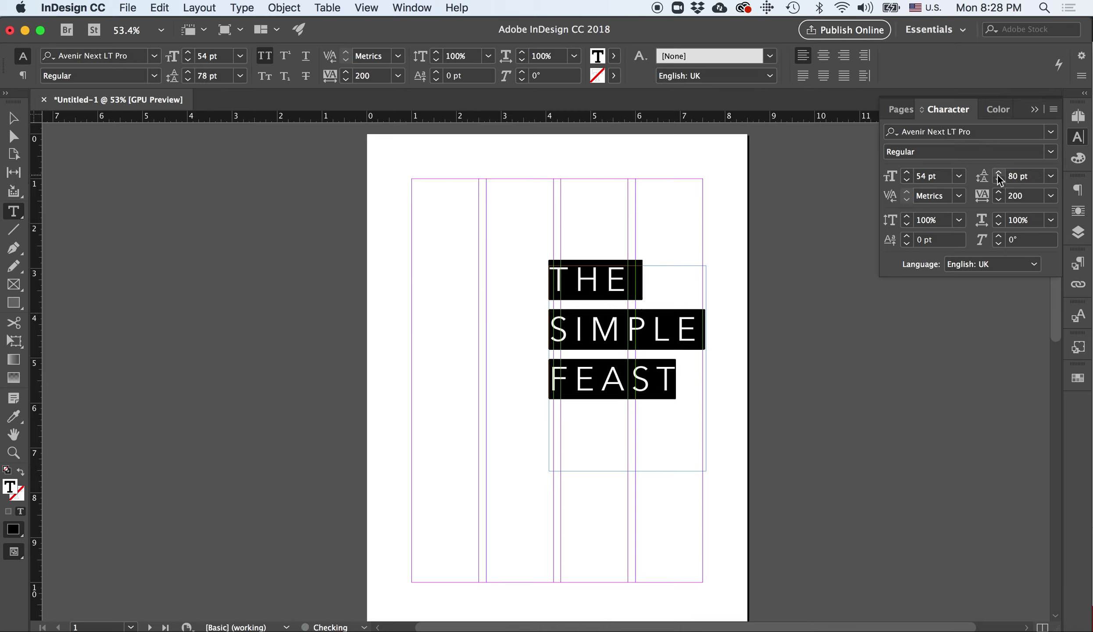
# Deselect the title and check the page with the guides hidden, restoring the guides when done
pyautogui.click(605, 386)
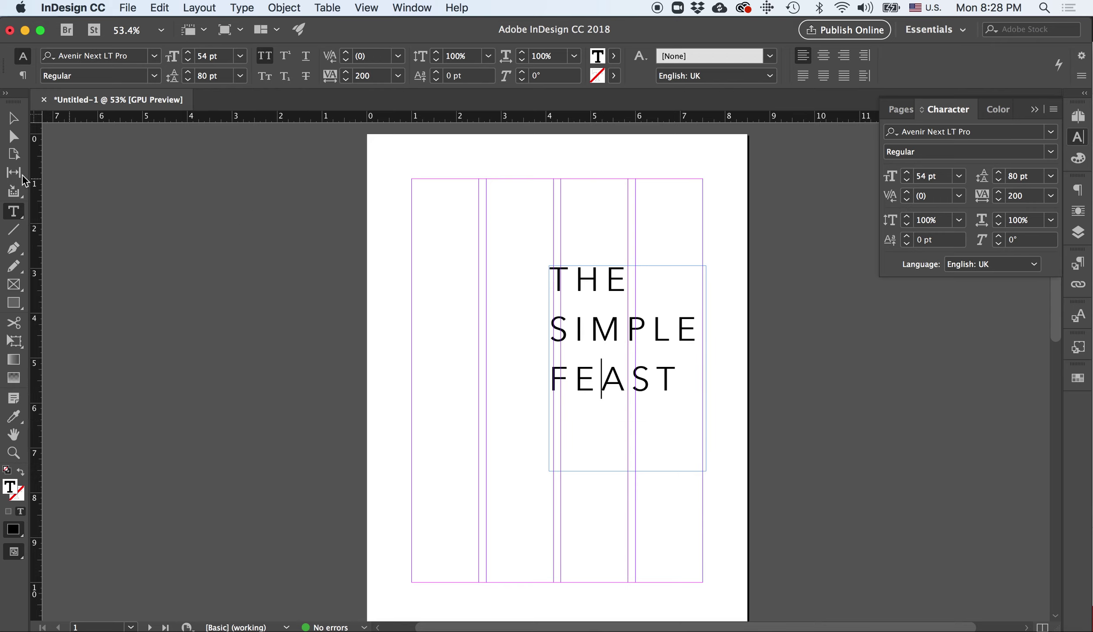
pyautogui.click(13, 118)
pyautogui.click(161, 219)
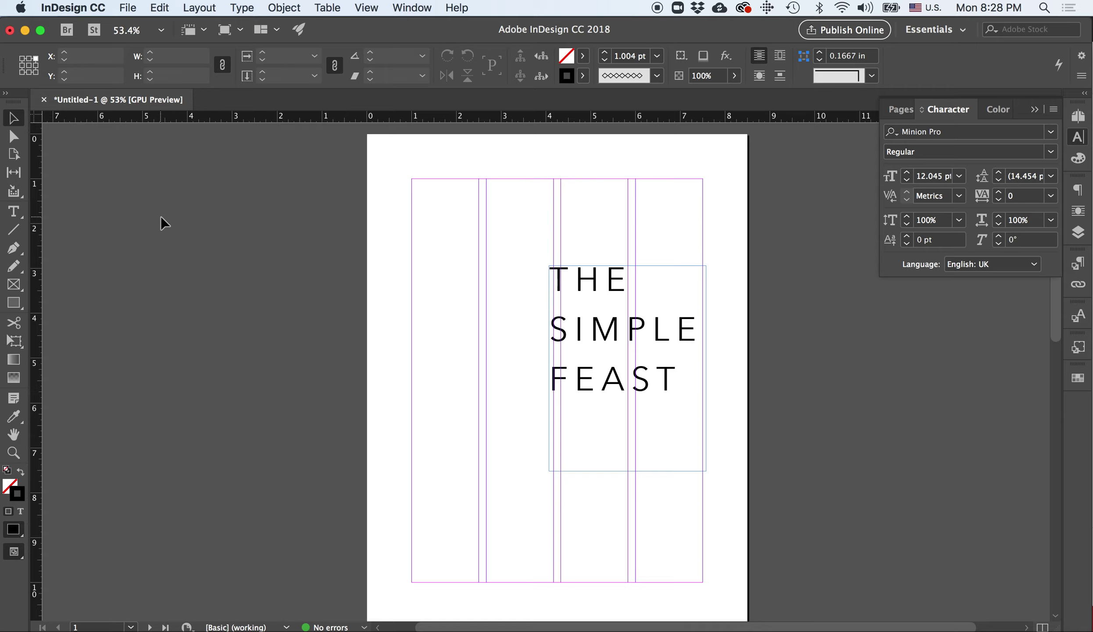
pyautogui.press('super+semicolon')
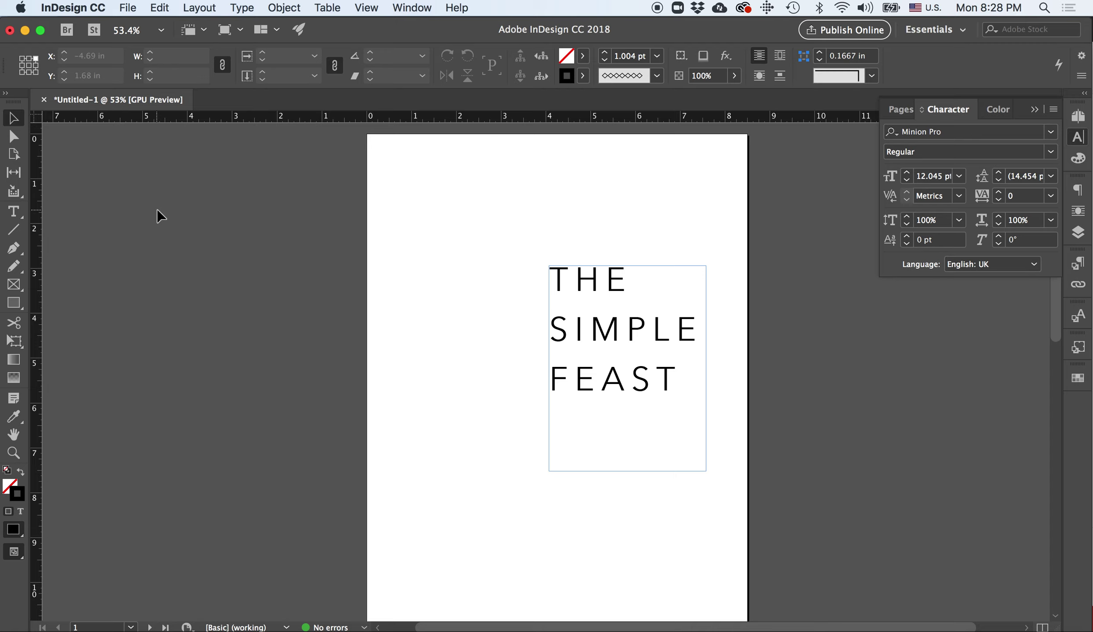
pyautogui.press('super+semicolon')
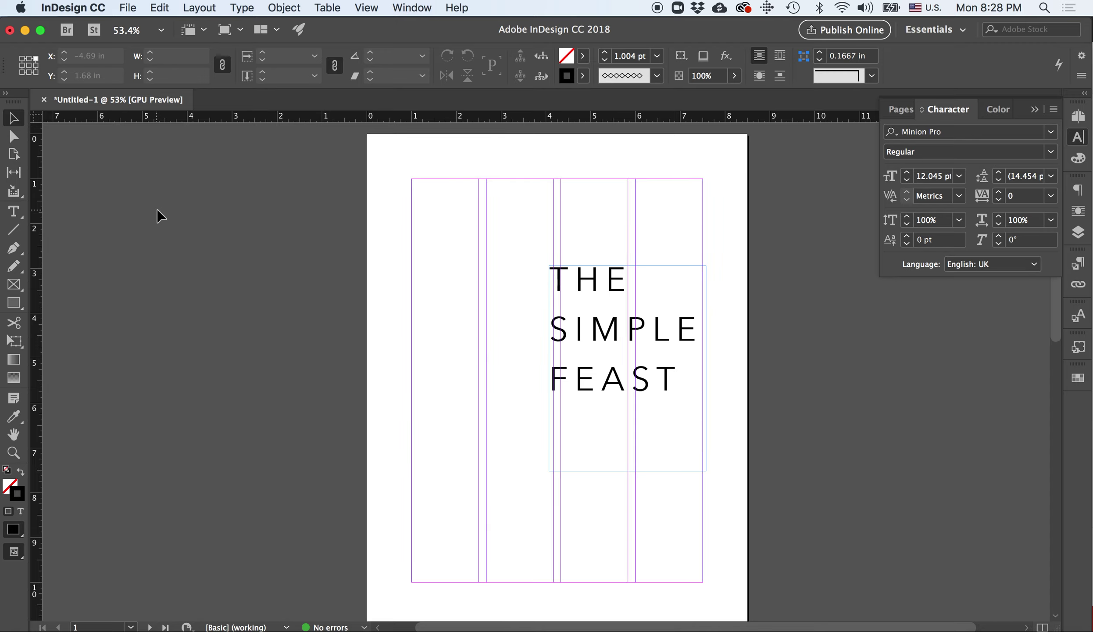
# Draw a horizontal line about 4.33 in long with the Pen tool below FEAST, reaching the right page edge
pyautogui.click(14, 248)
pyautogui.click(553, 415)
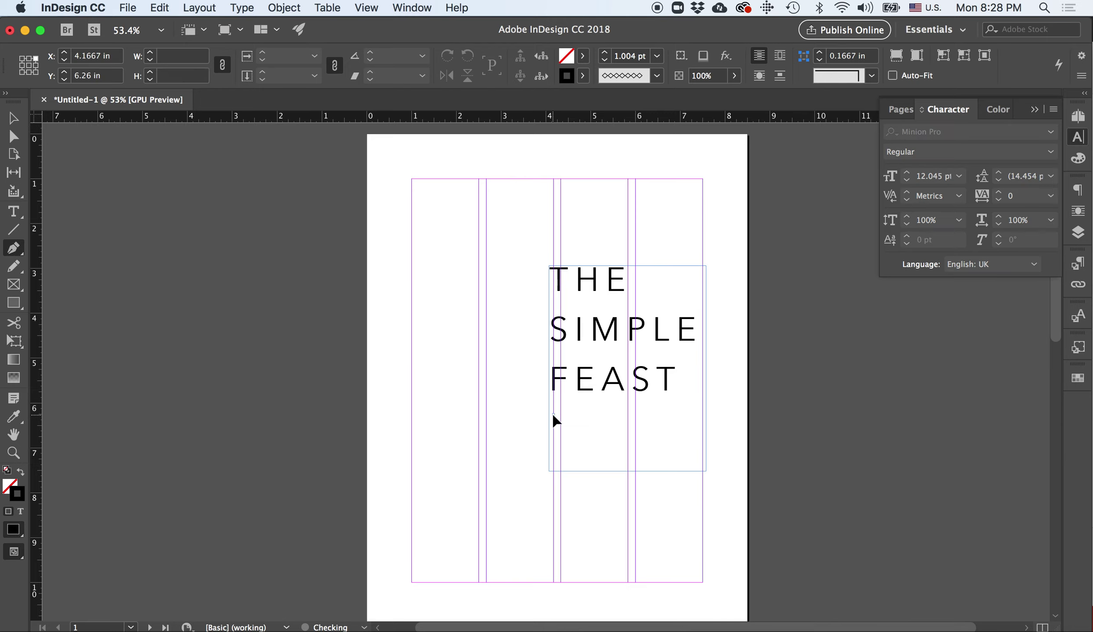
pyautogui.click(748, 414)
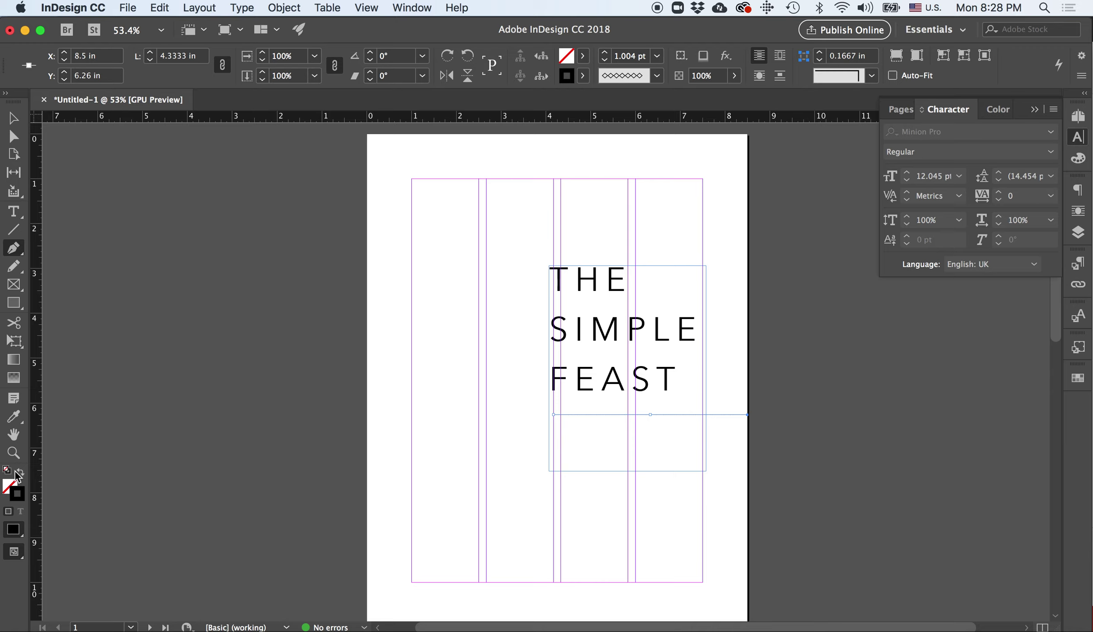
pyautogui.click(13, 118)
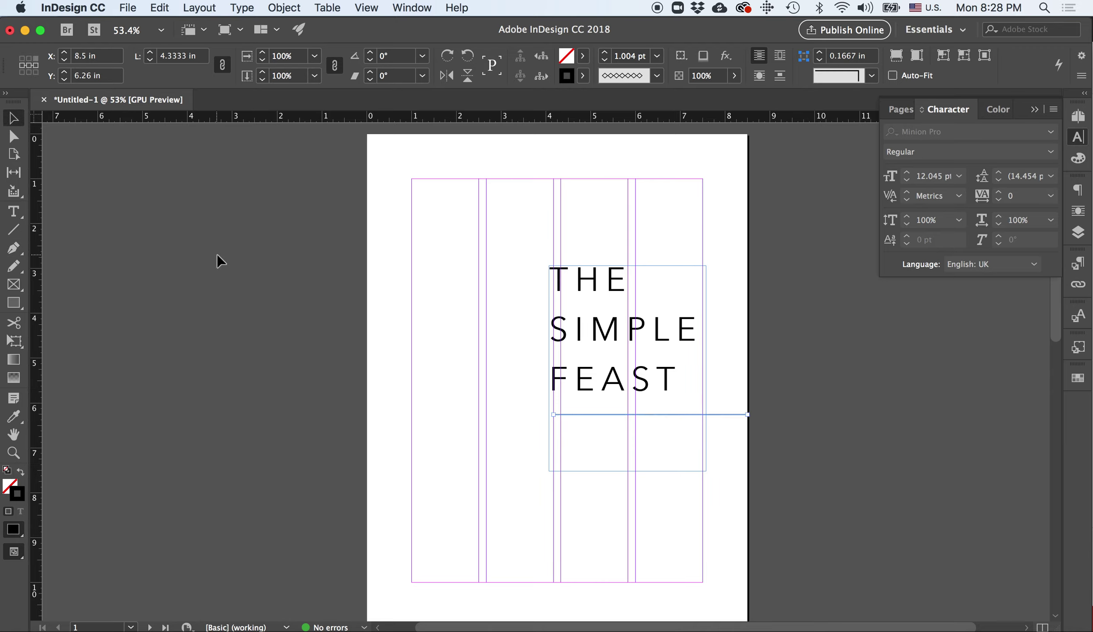
# Align the title frame and the line with the left edge of the third column, shortening the line to 4.1667 in at the page edge
pyautogui.moveTo(617, 335); pyautogui.dragTo(630, 326)
pyautogui.moveTo(741, 415); pyautogui.dragTo(748, 429)
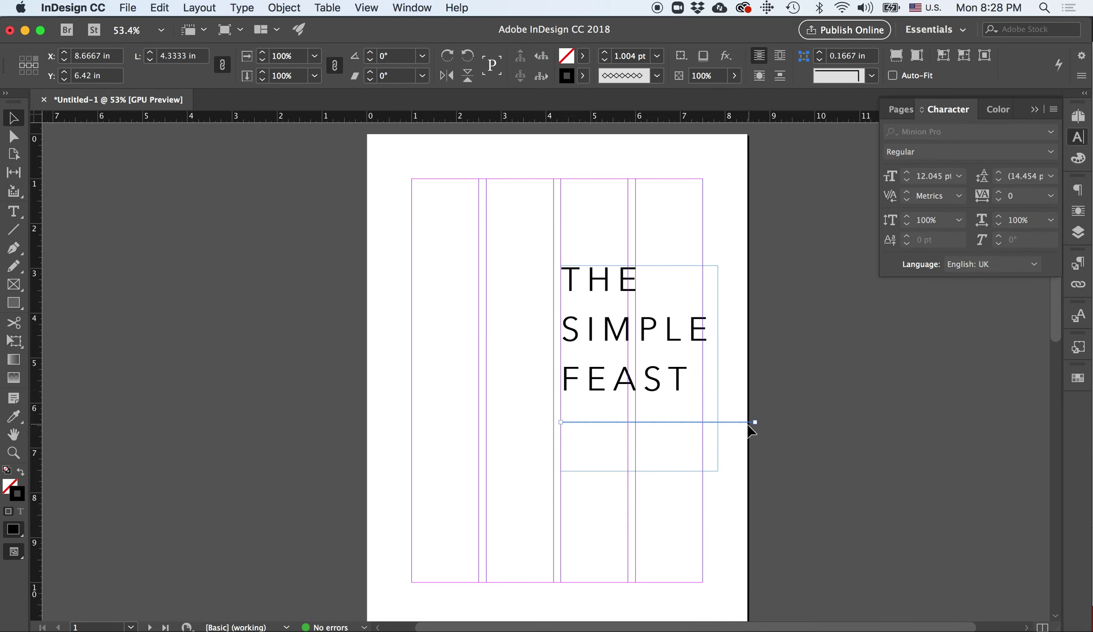
pyautogui.moveTo(754, 422); pyautogui.dragTo(743, 425)
pyautogui.click(776, 433)
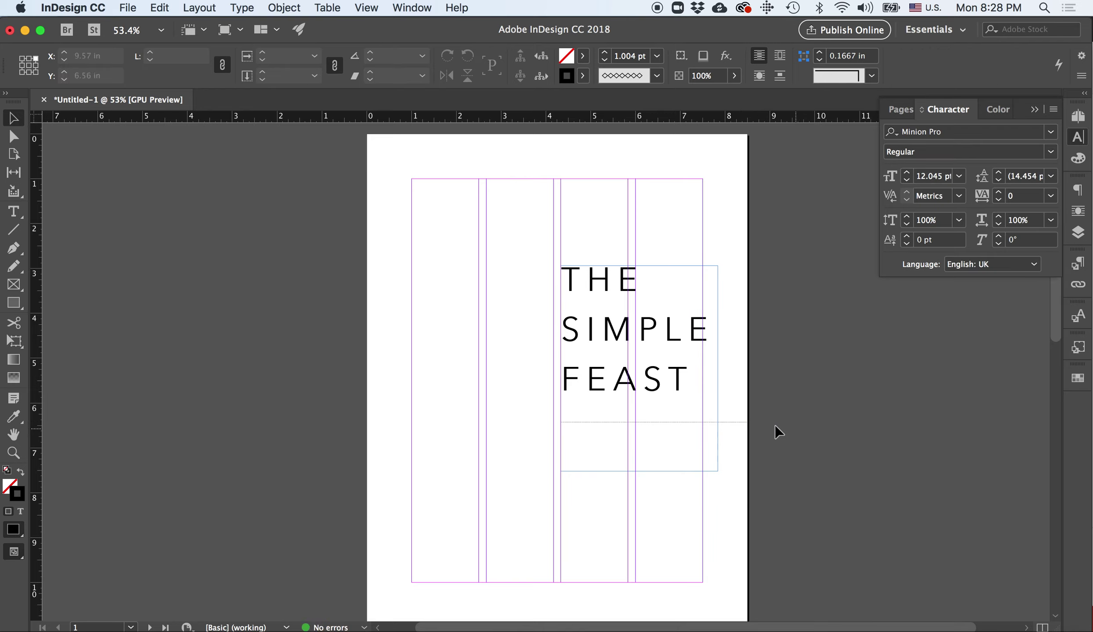
# Try a 7 pt stroke weight on the line below the title
pyautogui.click(738, 423)
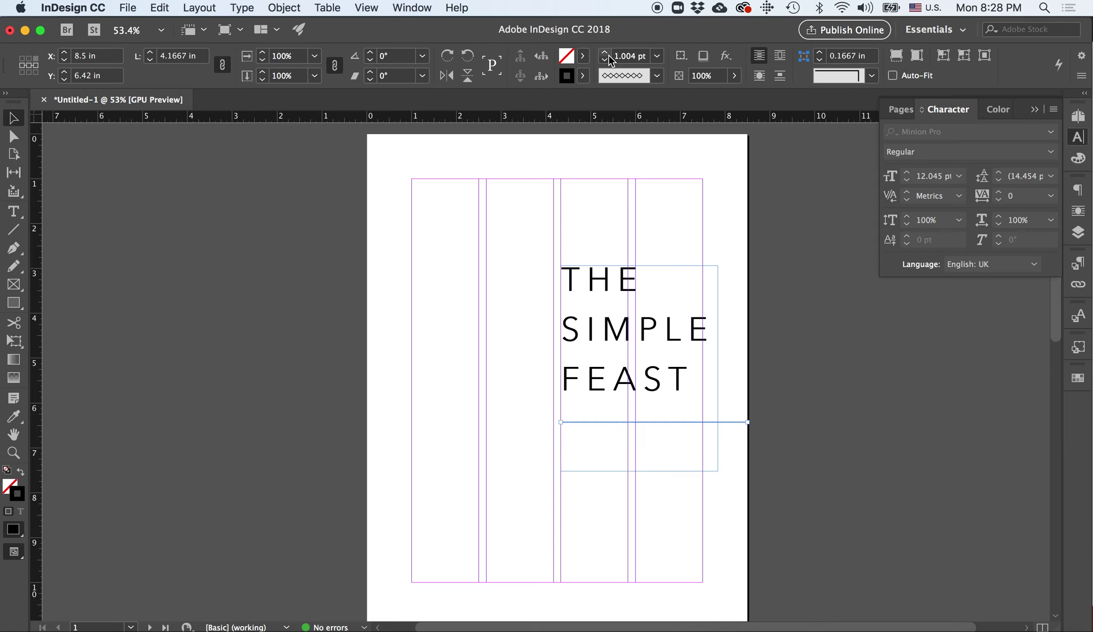
pyautogui.click(657, 55)
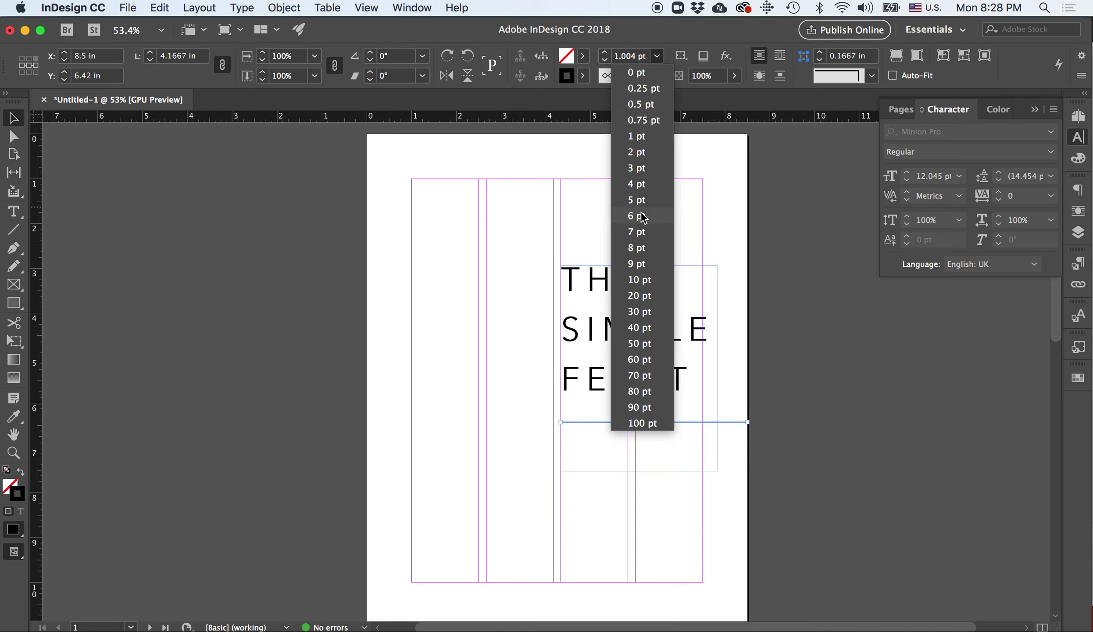
pyautogui.click(640, 233)
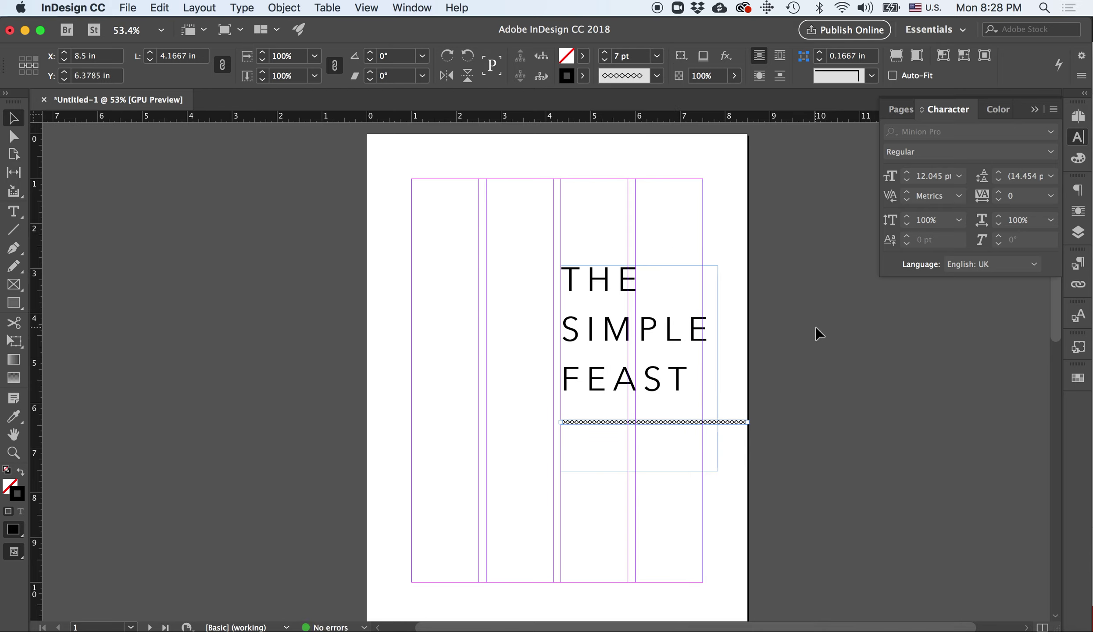
# Set the stroke weight of the line below the title to 1 pt
pyautogui.click(657, 56)
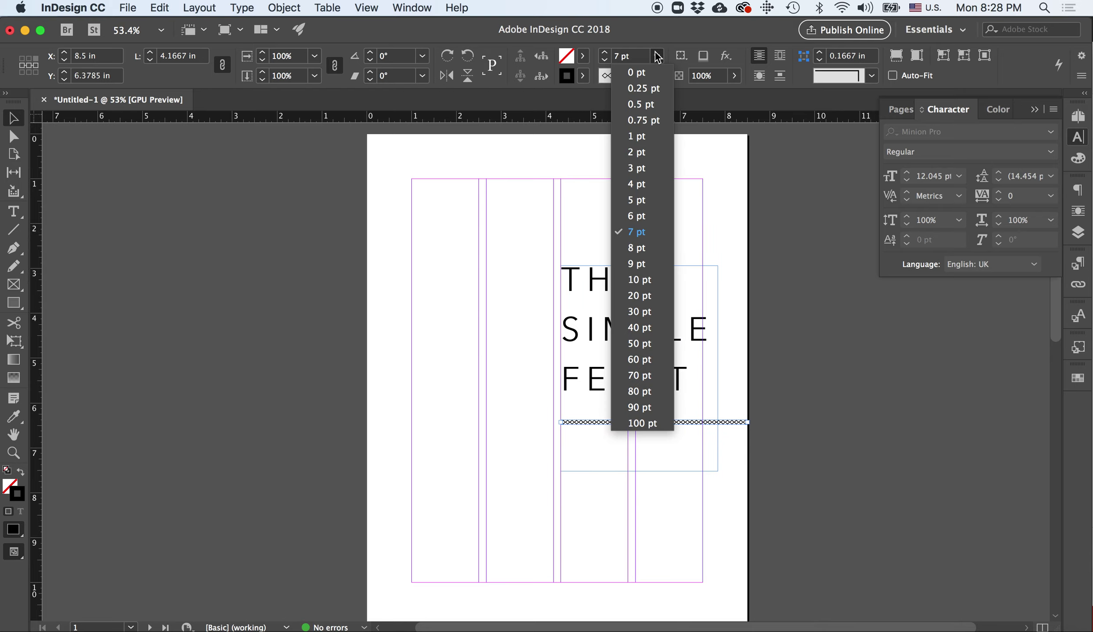
pyautogui.click(644, 138)
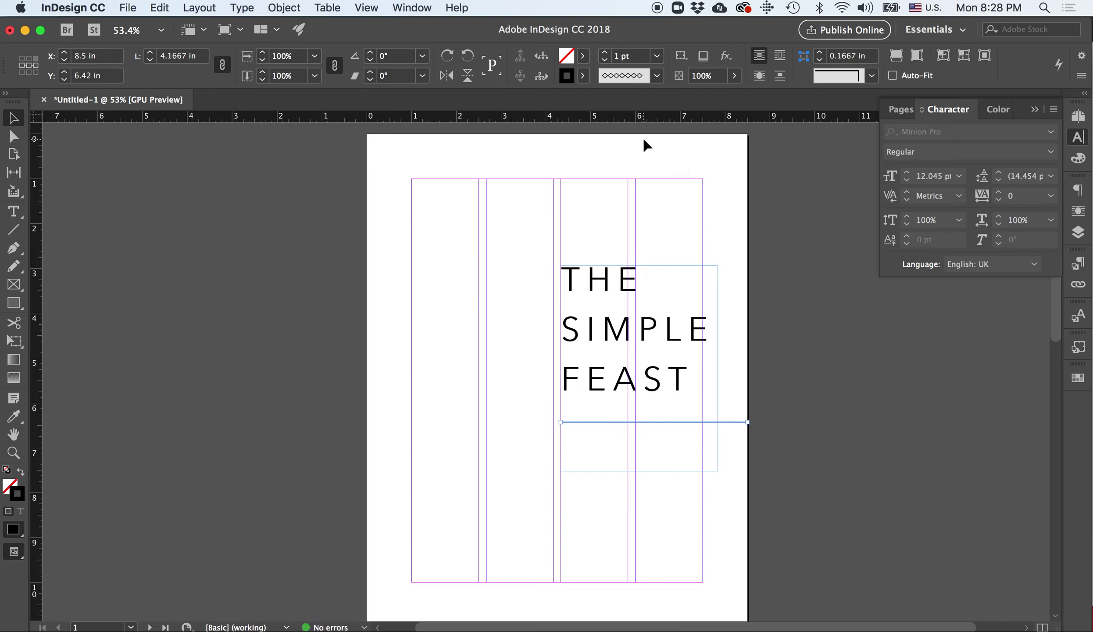
pyautogui.click(803, 376)
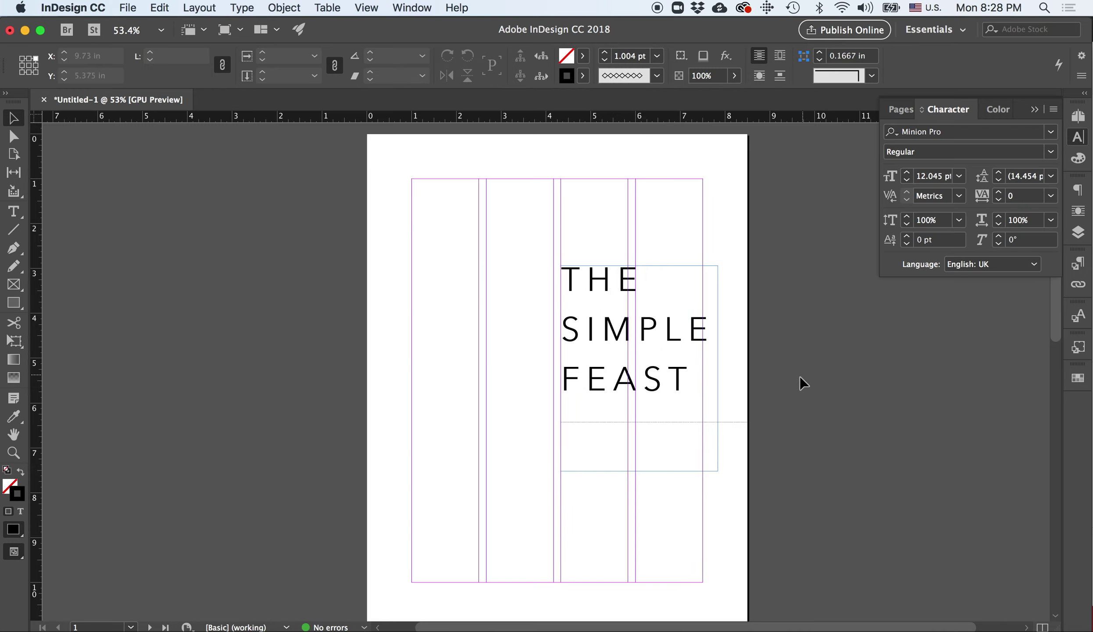
# Change the stroke type of the line below the title to Solid
pyautogui.click(726, 423)
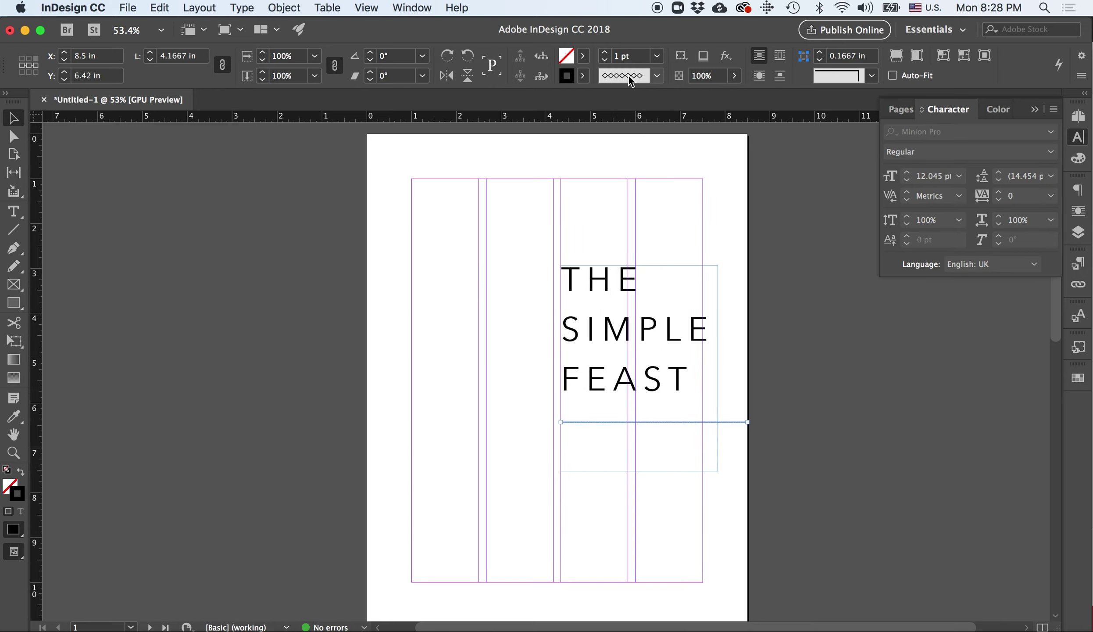
pyautogui.click(658, 76)
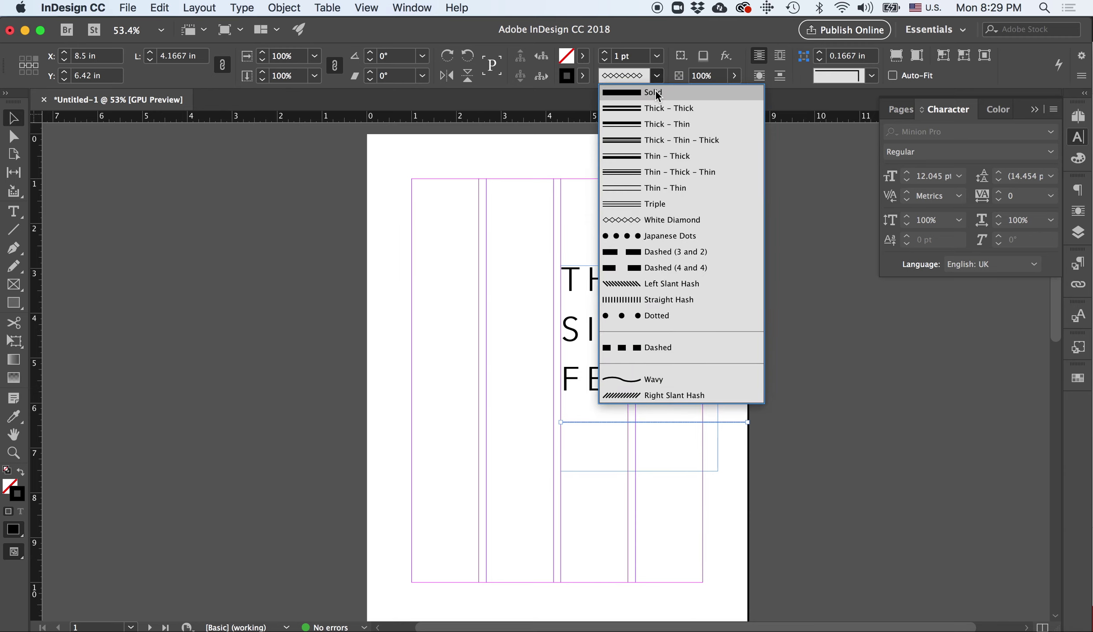
pyautogui.click(657, 92)
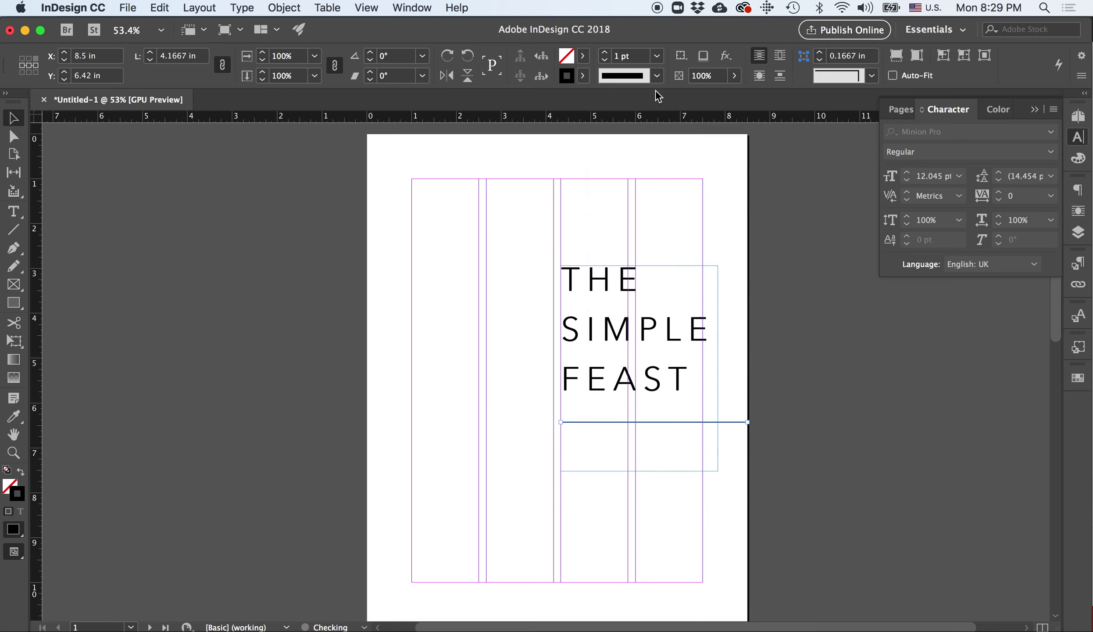
pyautogui.click(808, 250)
# Shorten the line below the title to end just inside the third column's right edge, and lower it slightly
pyautogui.click(730, 424)
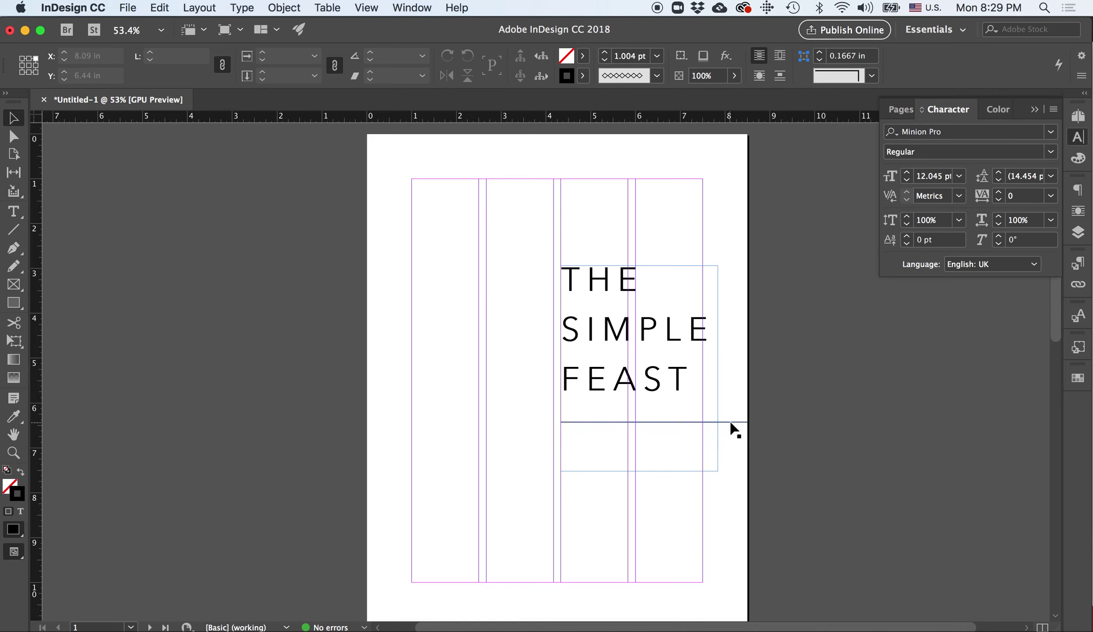
pyautogui.moveTo(733, 440); pyautogui.dragTo(623, 441)
pyautogui.click(701, 465)
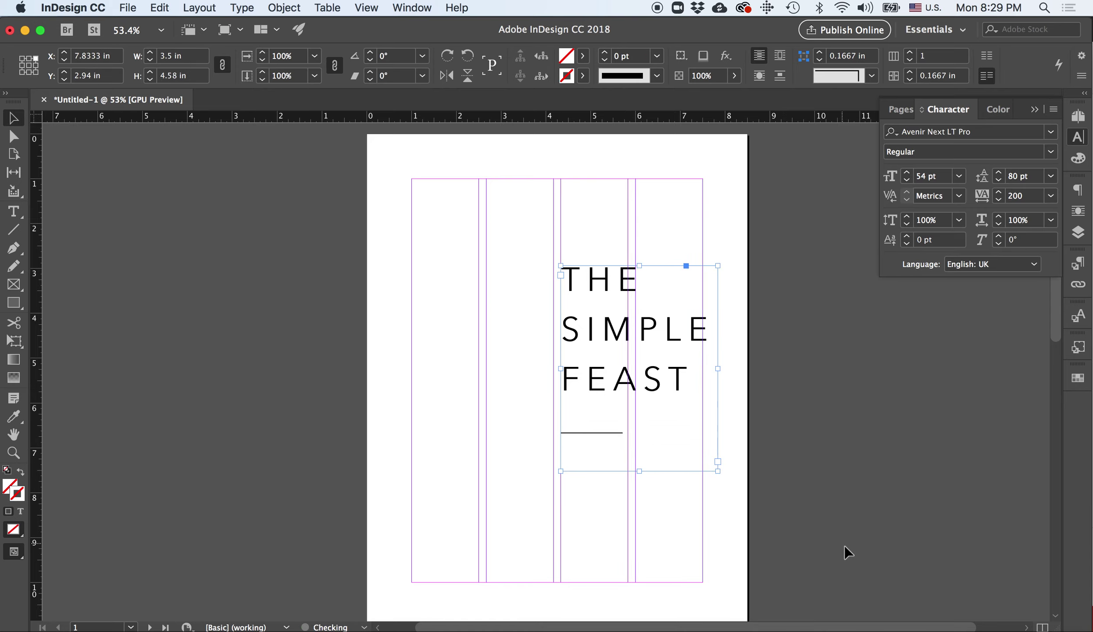
# Check the page 1 title and accent line with the guides hidden, and show the guides again
pyautogui.click(868, 552)
pyautogui.press('super+semicolon')
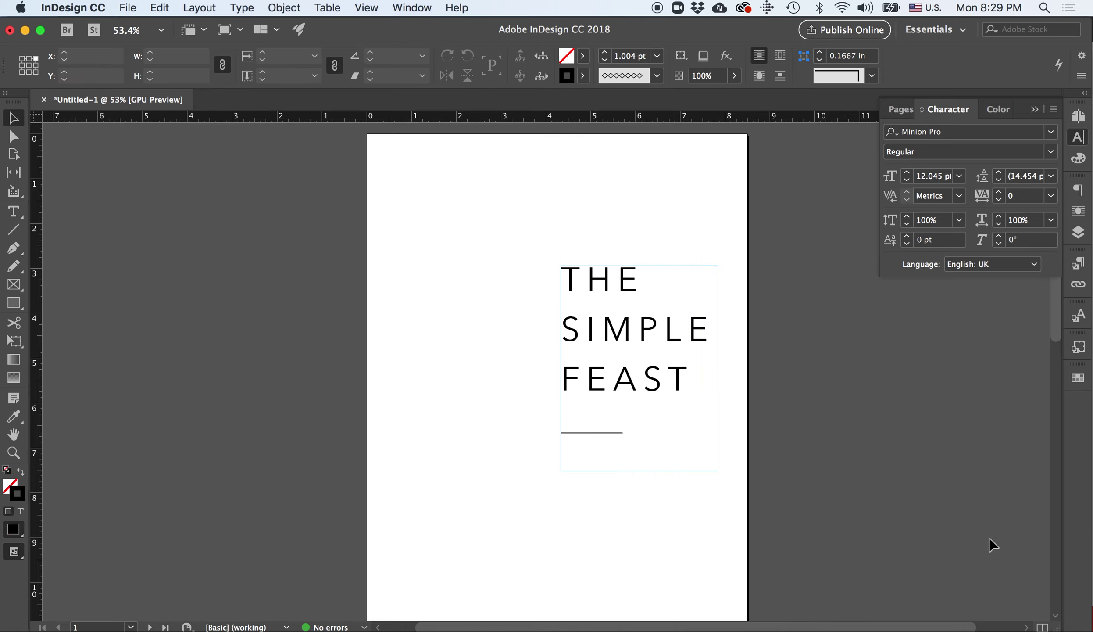
pyautogui.press('super+semicolon')
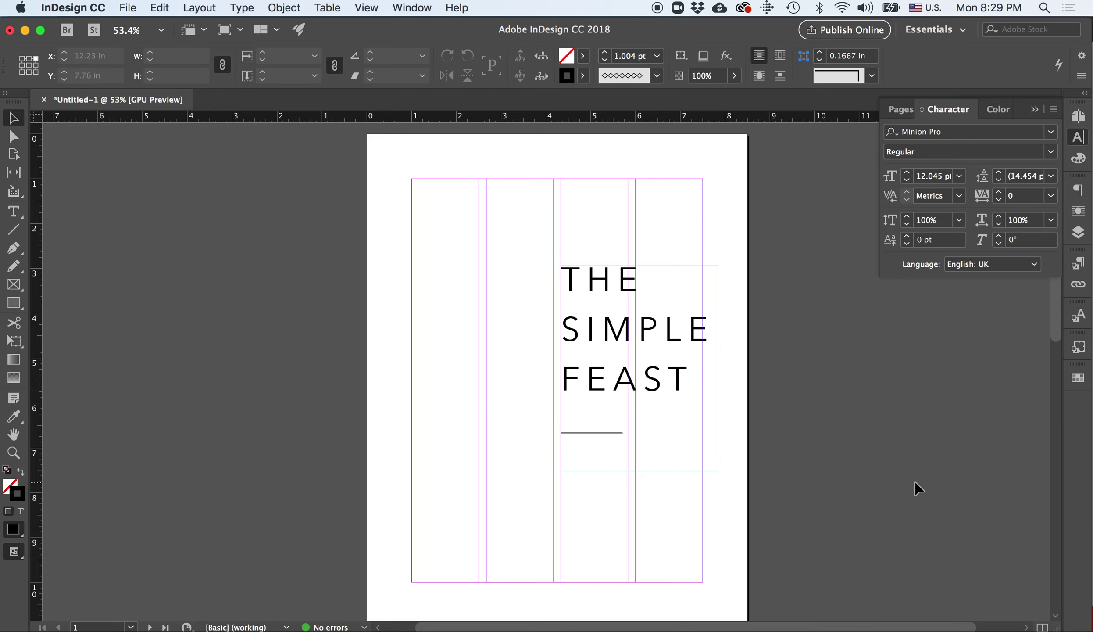
# Draw an 8.5 x 11 in rectangle covering all of page 1 and swap its fill and stroke so it is filled black without an outline
pyautogui.scroll(-1, 914, 481)
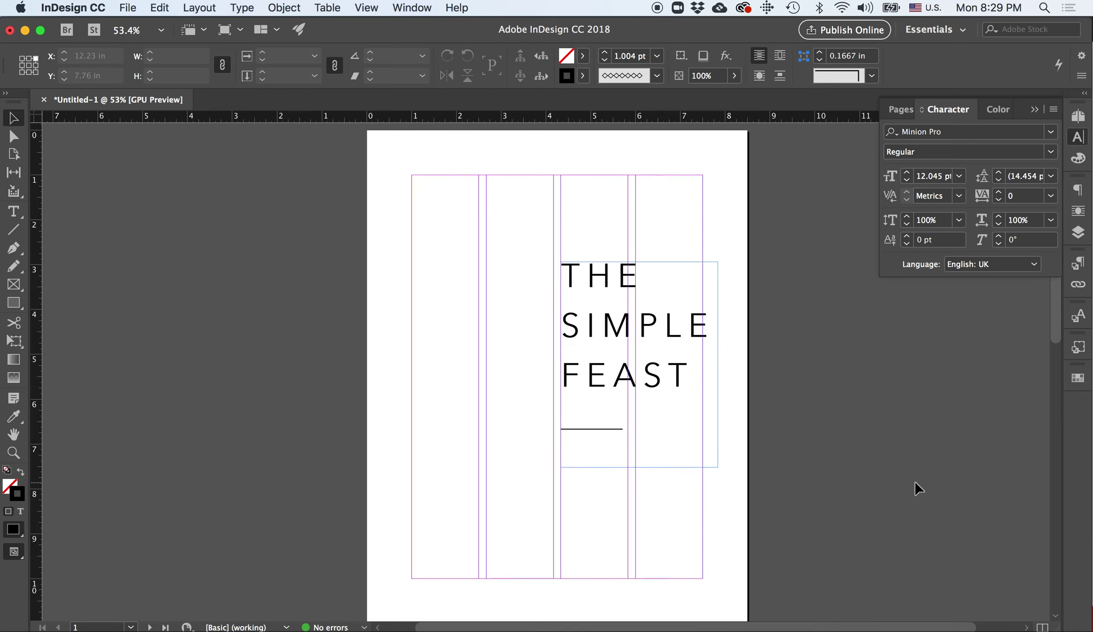
pyautogui.click(18, 305)
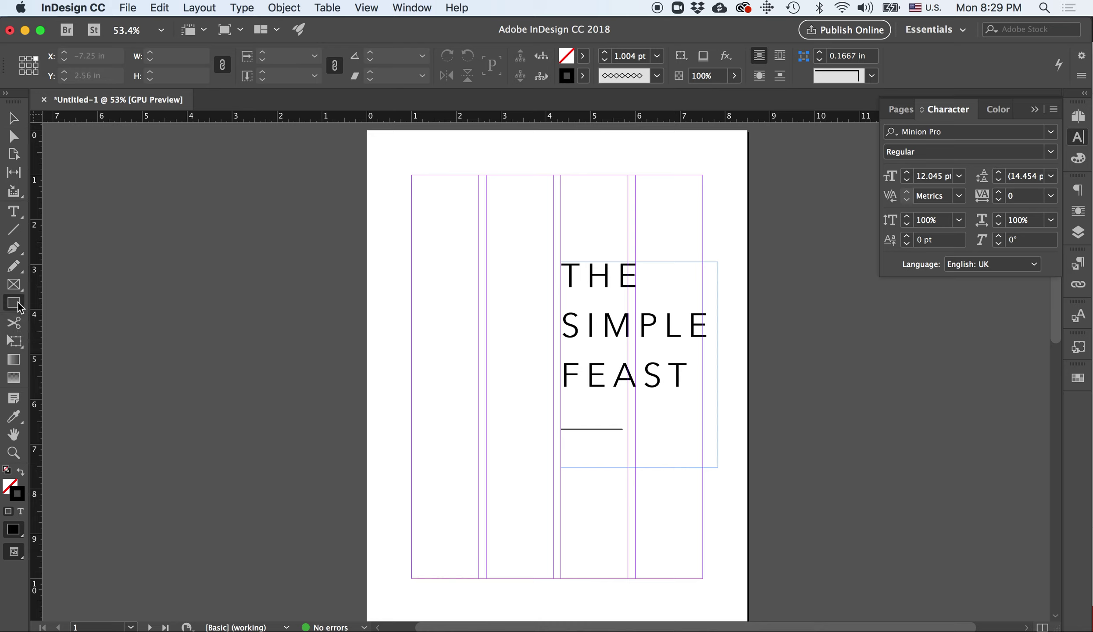
pyautogui.moveTo(367, 130); pyautogui.dragTo(748, 517)
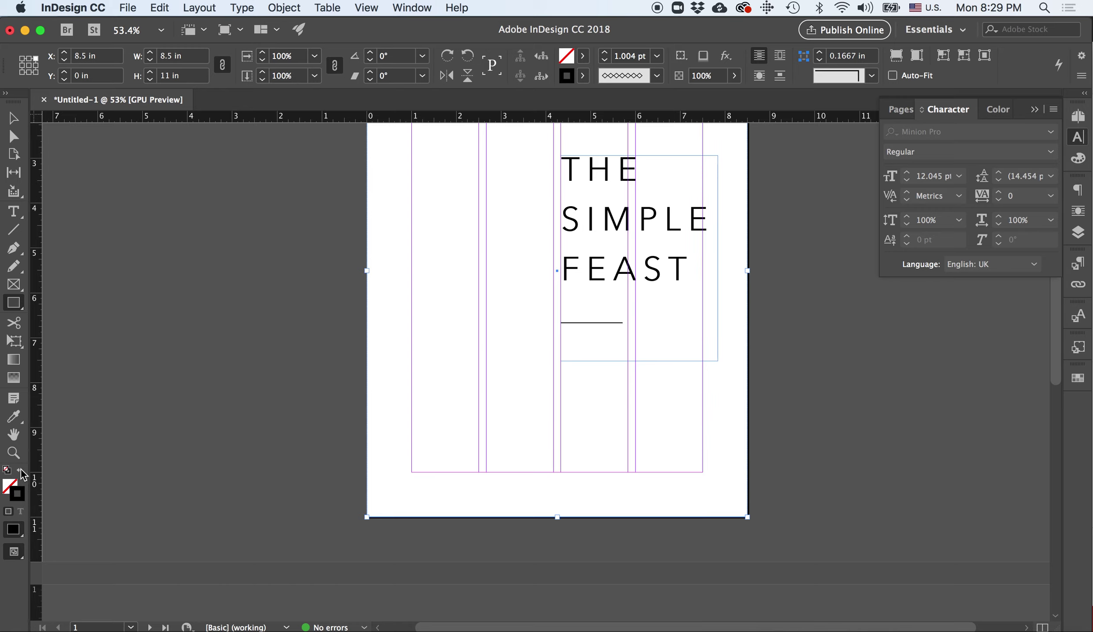
pyautogui.click(21, 472)
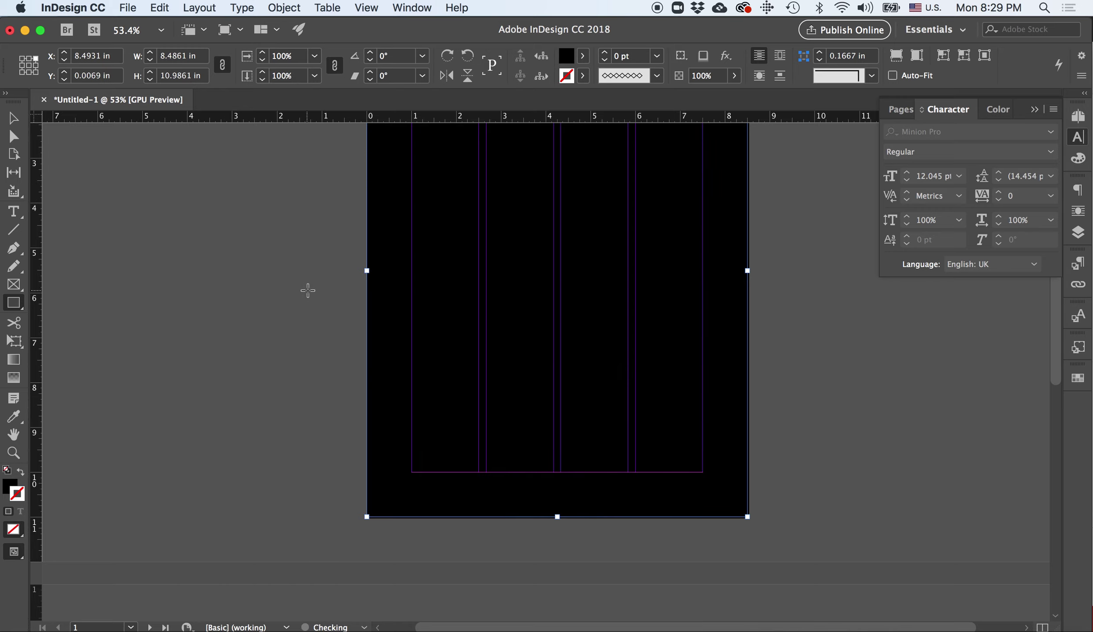
# Set the tint of the page 1 rectangle's black fill to 35%
pyautogui.click(583, 56)
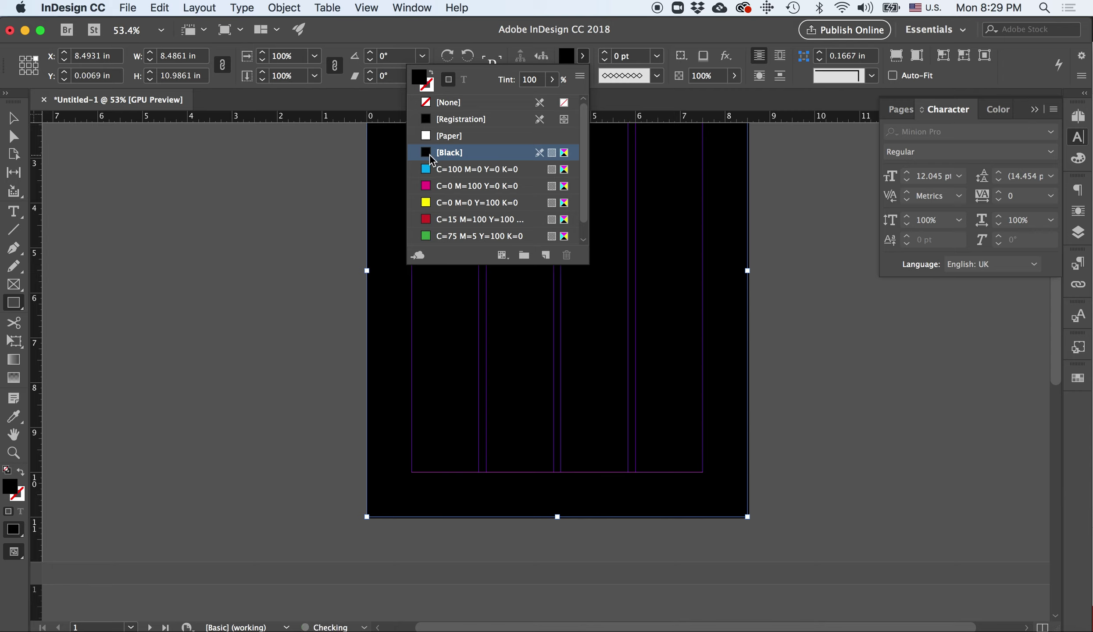
pyautogui.click(552, 79)
pyautogui.moveTo(554, 104); pyautogui.dragTo(500, 109)
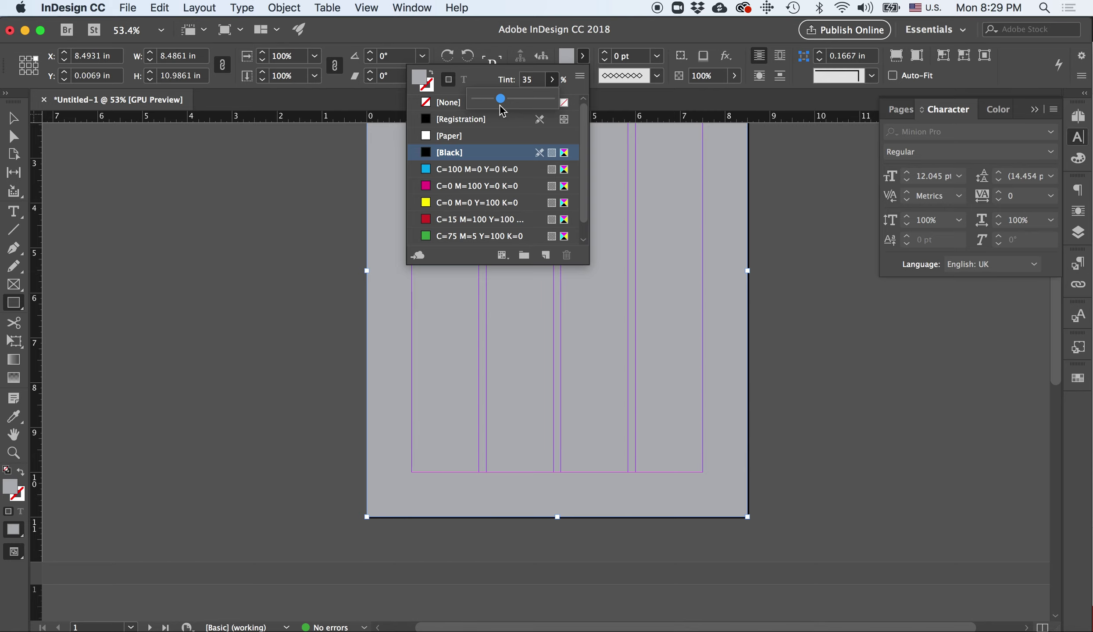
pyautogui.click(778, 280)
pyautogui.press('Escape')
# Send the gray background rectangle on page 1 to the back, behind the title and the accent line
pyautogui.scroll(3, 721, 332)
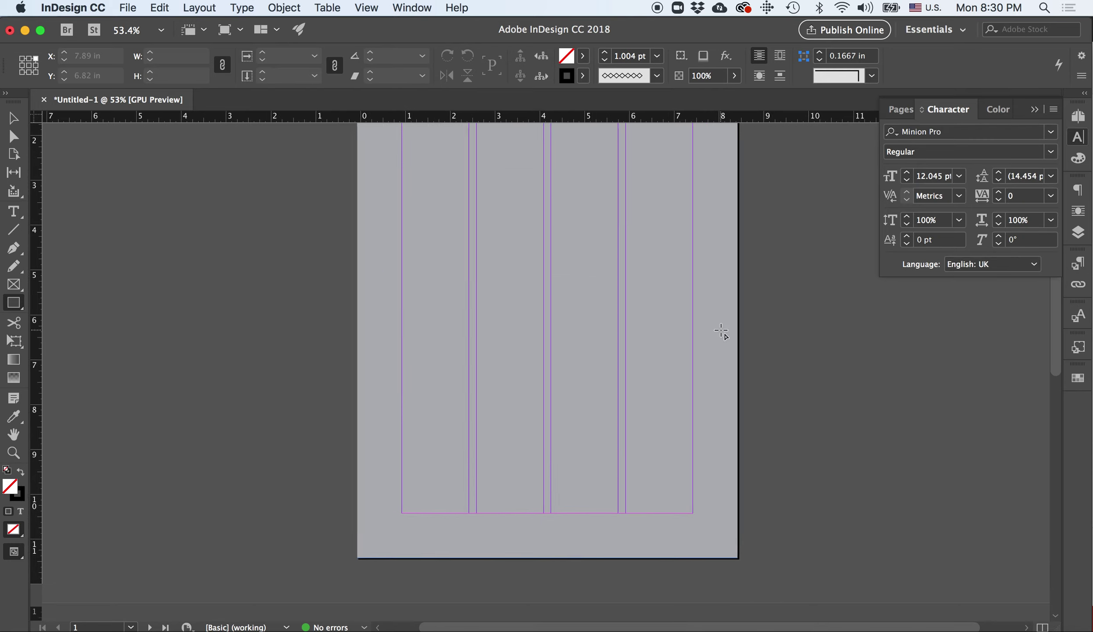
pyautogui.scroll(2, 722, 332)
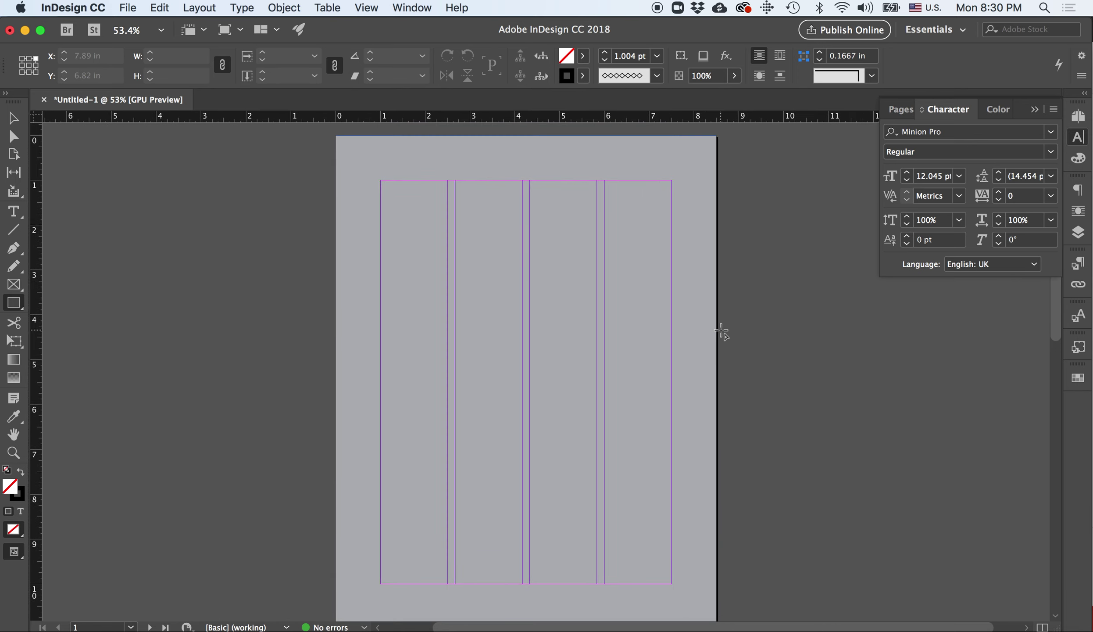
pyautogui.click(13, 118)
pyautogui.click(519, 297)
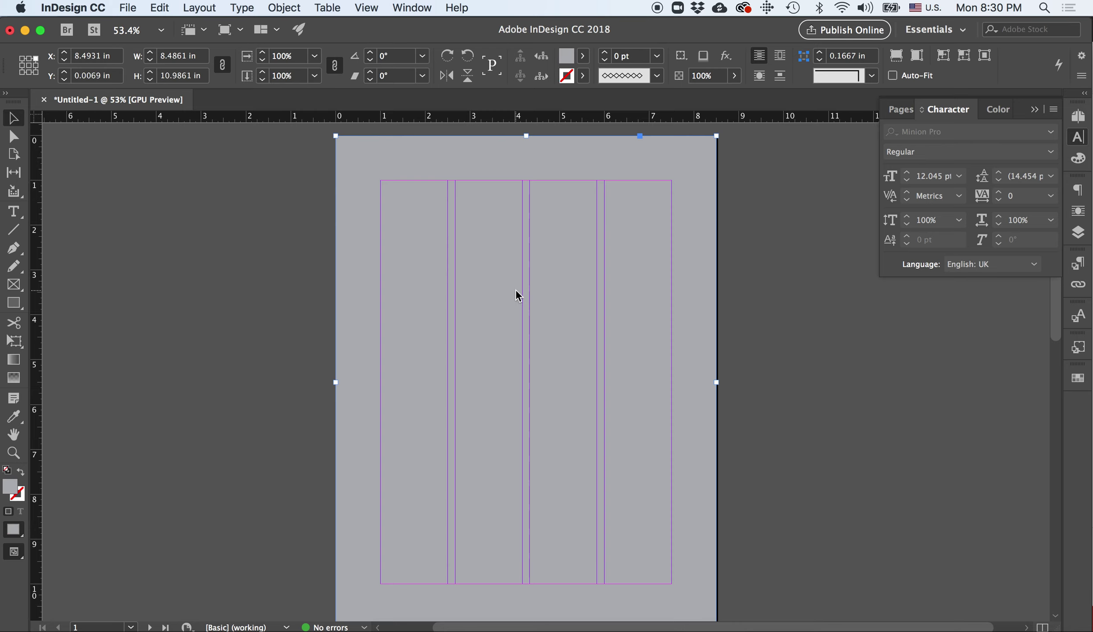
pyautogui.rightClick(519, 297)
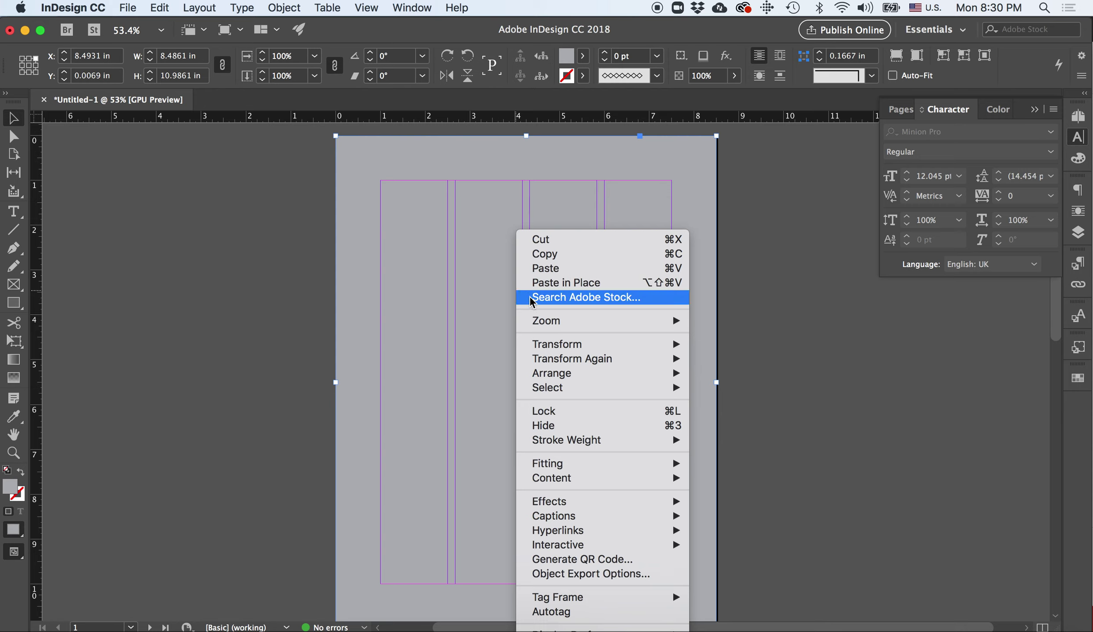
pyautogui.moveTo(571, 349)
pyautogui.moveTo(577, 374)
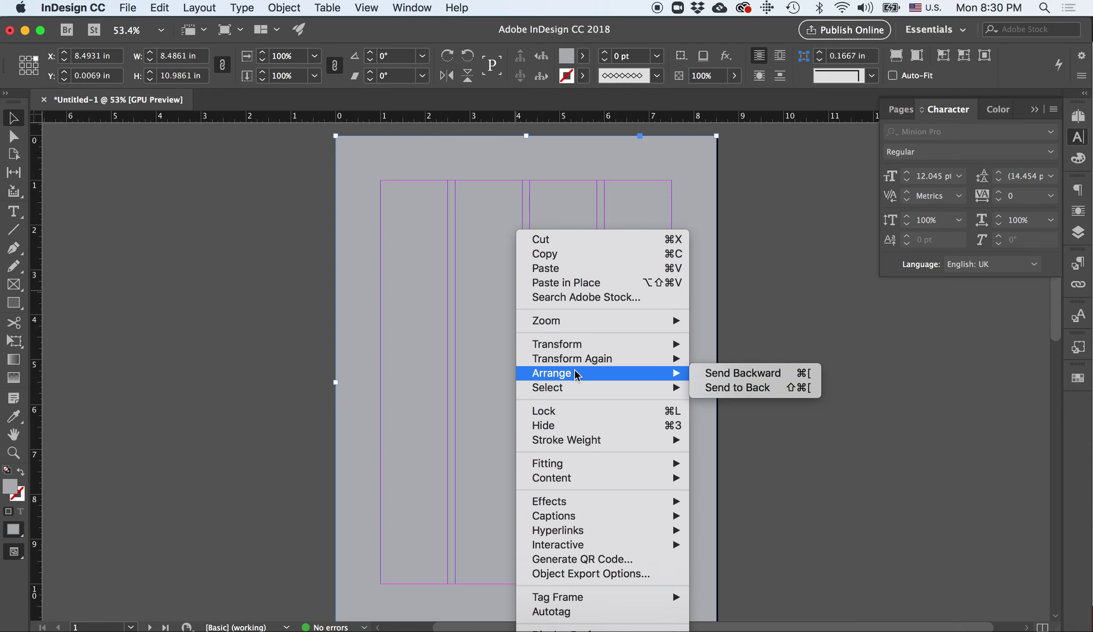
pyautogui.click(737, 388)
pyautogui.click(766, 398)
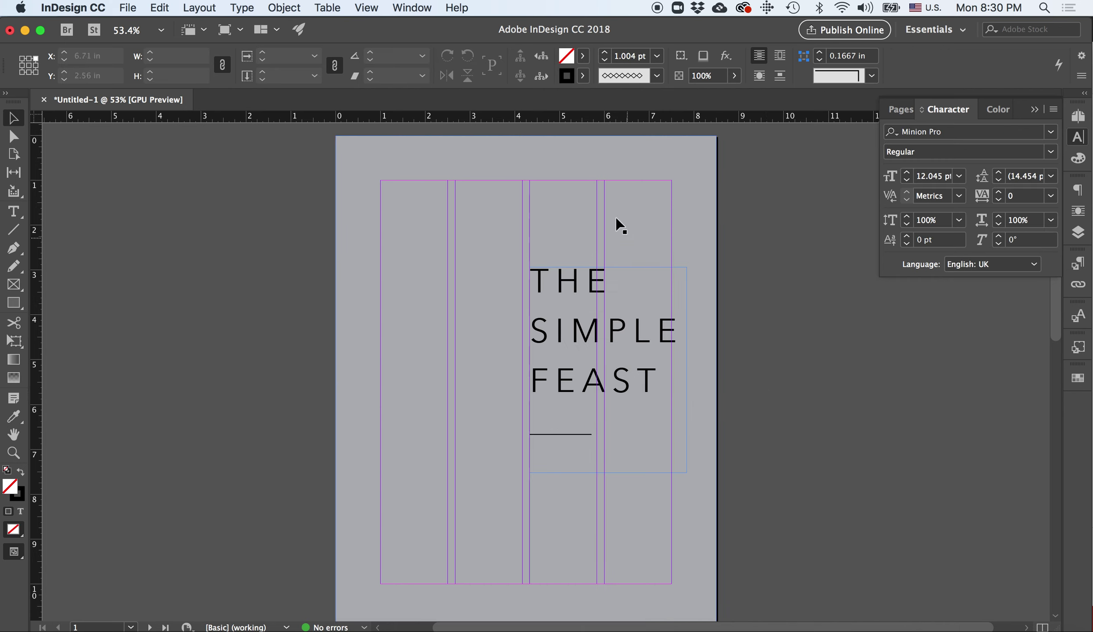
pyautogui.click(644, 237)
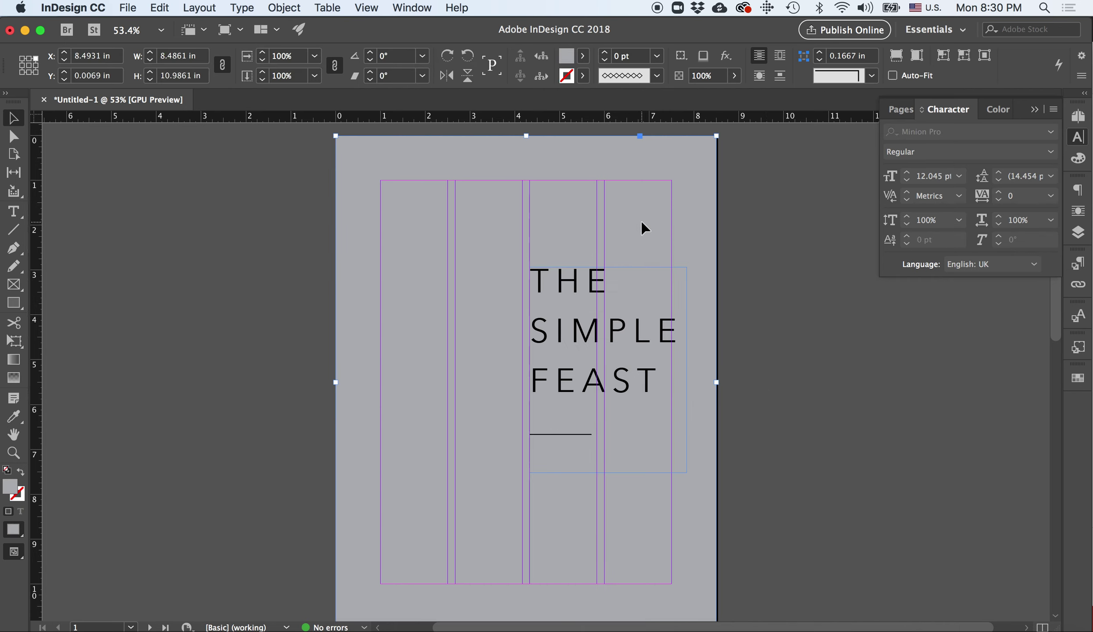
# Set the fill color of the whole "THE SIMPLE FEAST" title text to [Paper]
pyautogui.click(13, 212)
pyautogui.click(535, 272)
pyautogui.moveTo(535, 272); pyautogui.dragTo(686, 407)
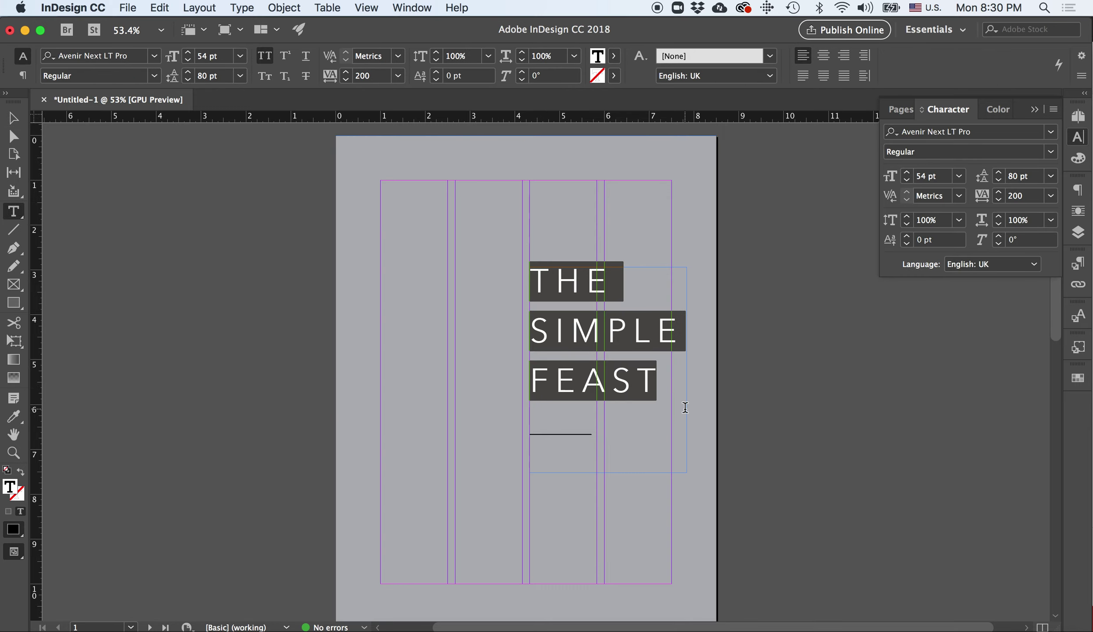
pyautogui.click(615, 58)
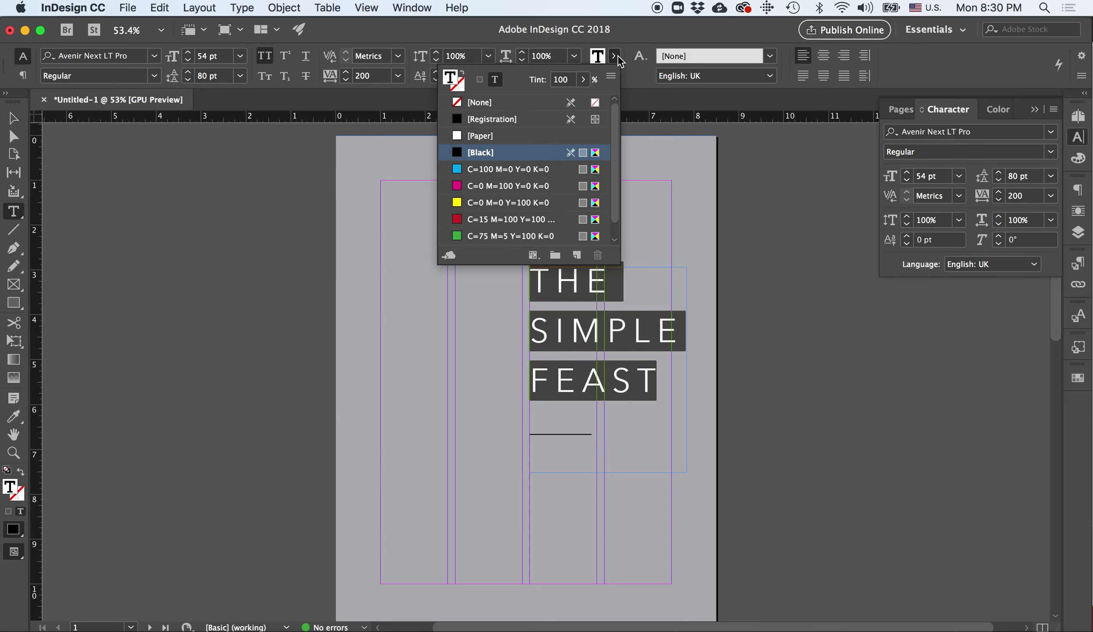
pyautogui.click(457, 137)
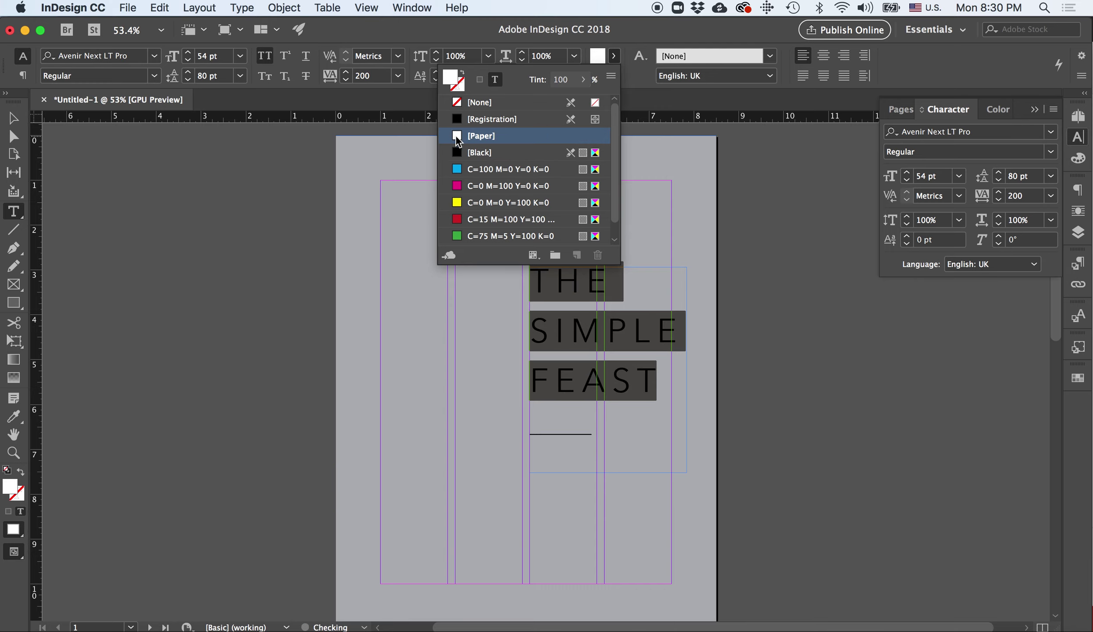
pyautogui.click(12, 119)
pyautogui.click(142, 200)
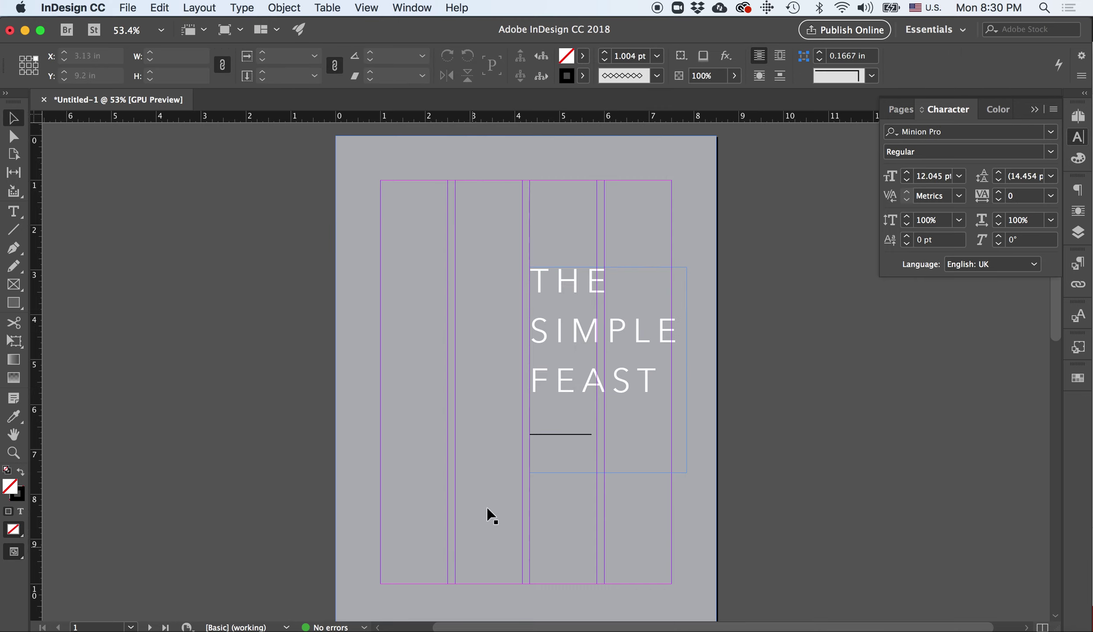
# Set the stroke color of the accent line below the title to [Paper]
pyautogui.click(555, 434)
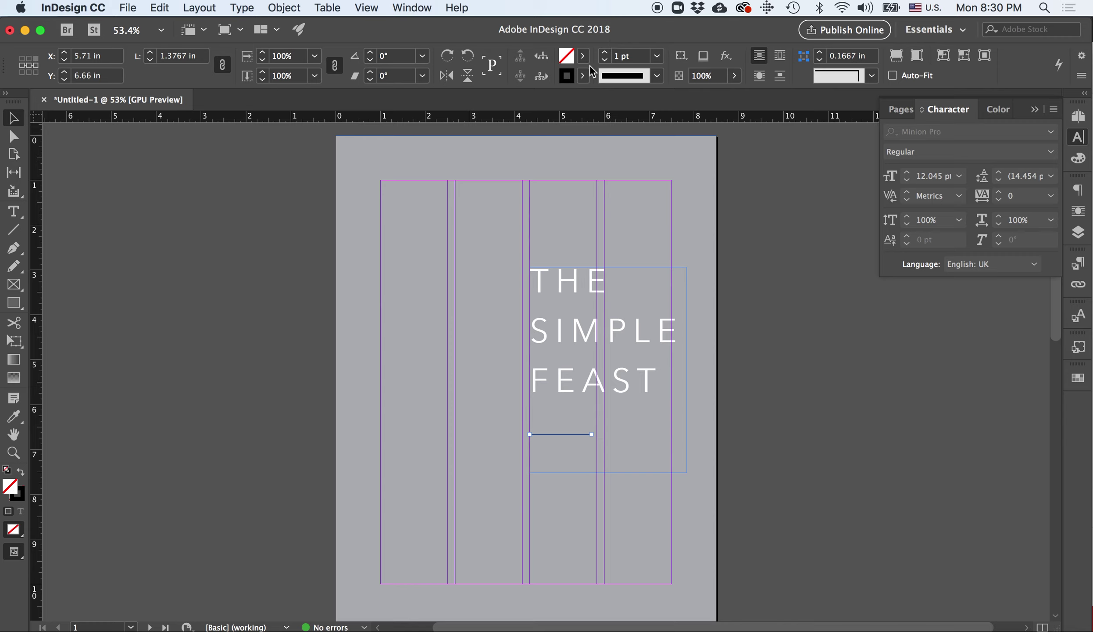
pyautogui.click(583, 75)
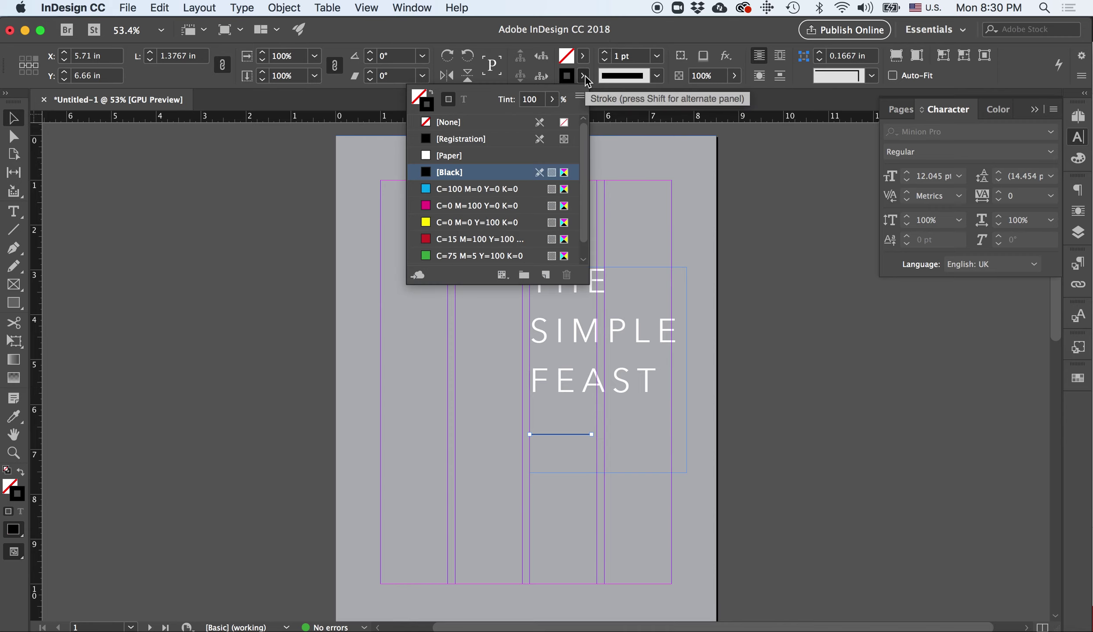
pyautogui.click(429, 157)
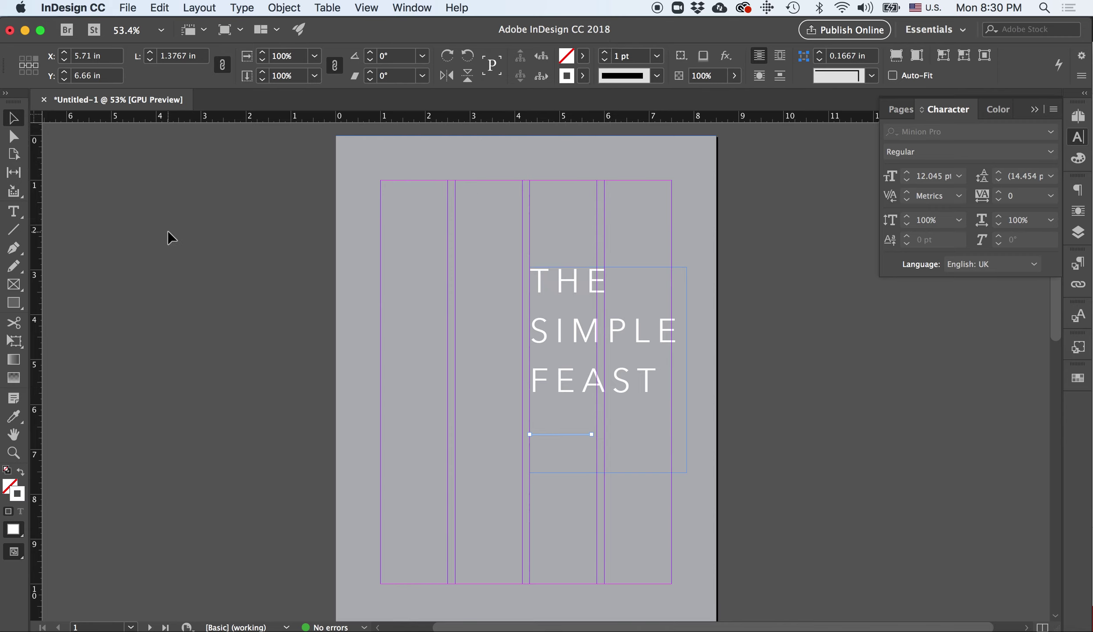
pyautogui.click(294, 264)
# Hide the guides and review the finished page 1 cover and the diamond divider layout on page 2
pyautogui.press('super+semicolon')
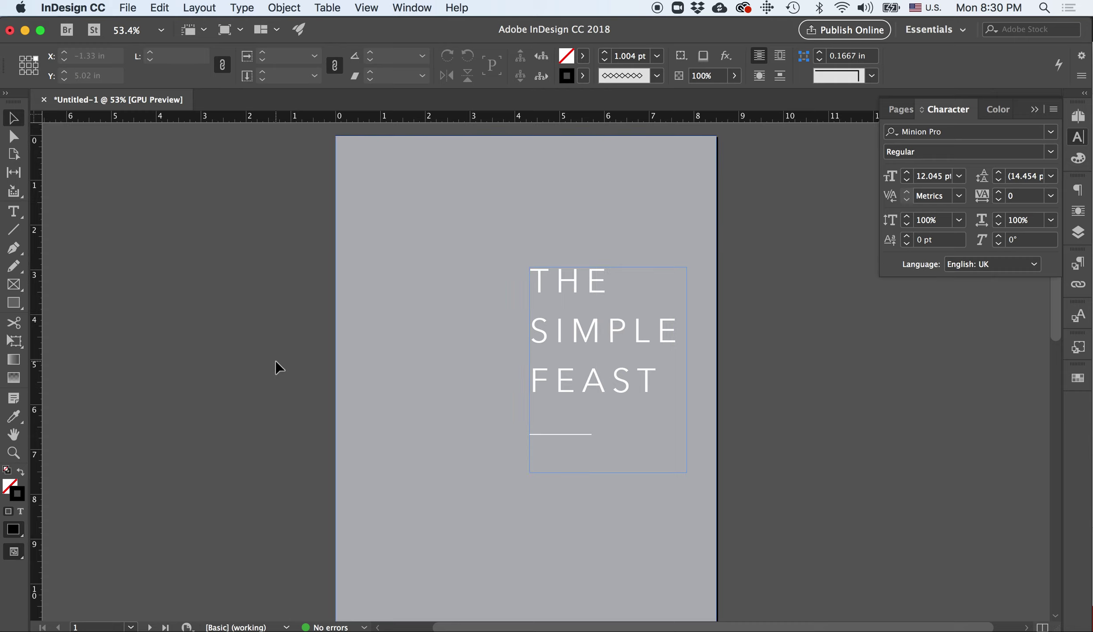
pyautogui.scroll(-1, 238, 415)
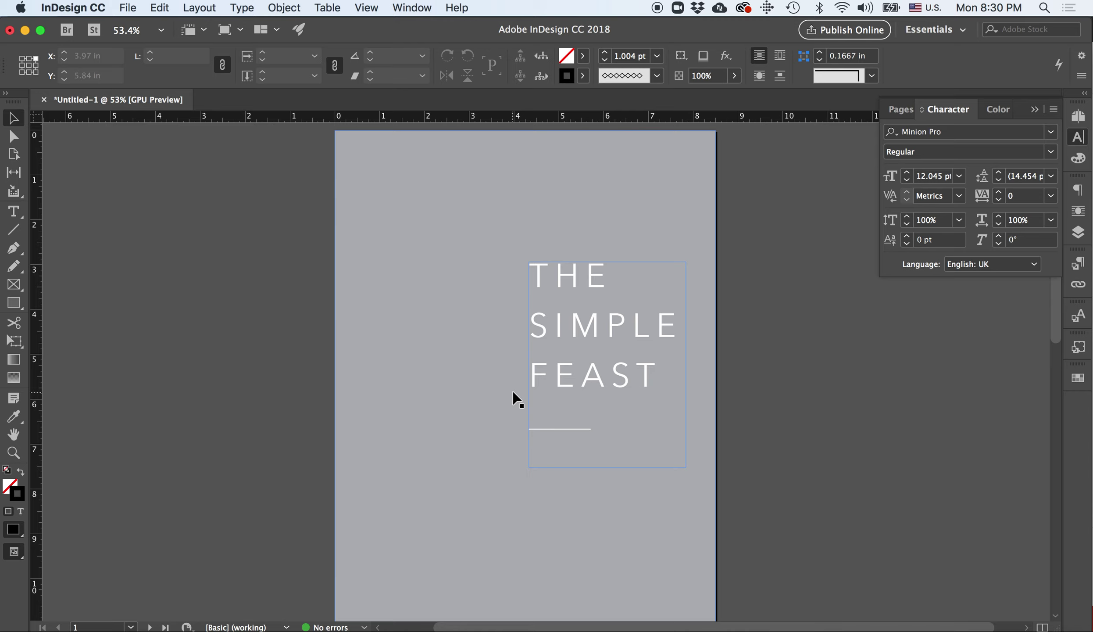
pyautogui.scroll(-2, 517, 400)
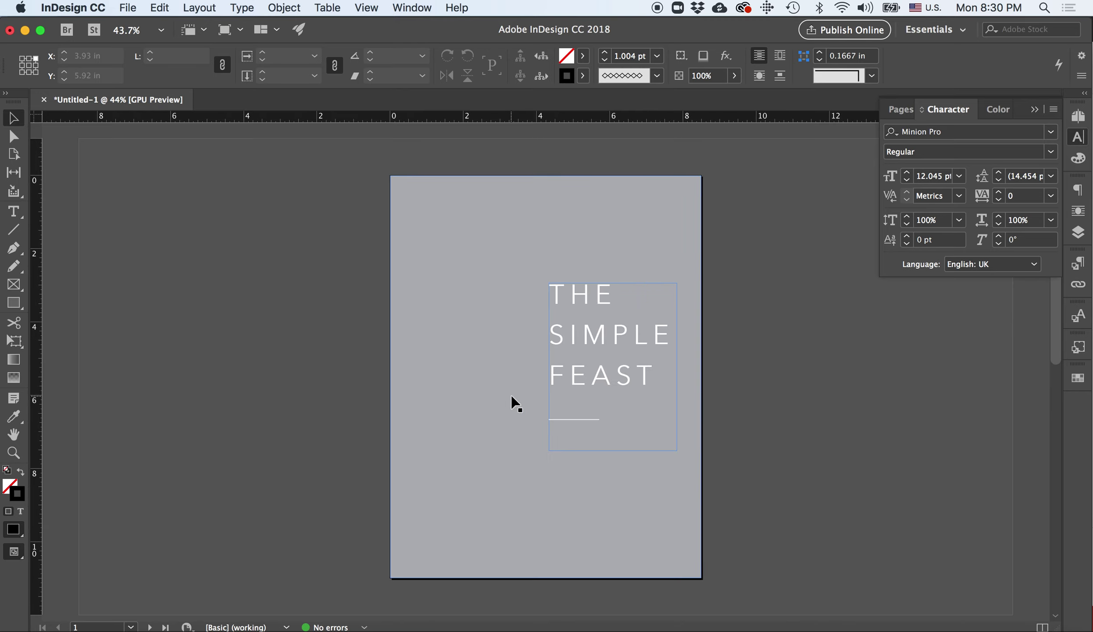
pyautogui.scroll(1, 514, 402)
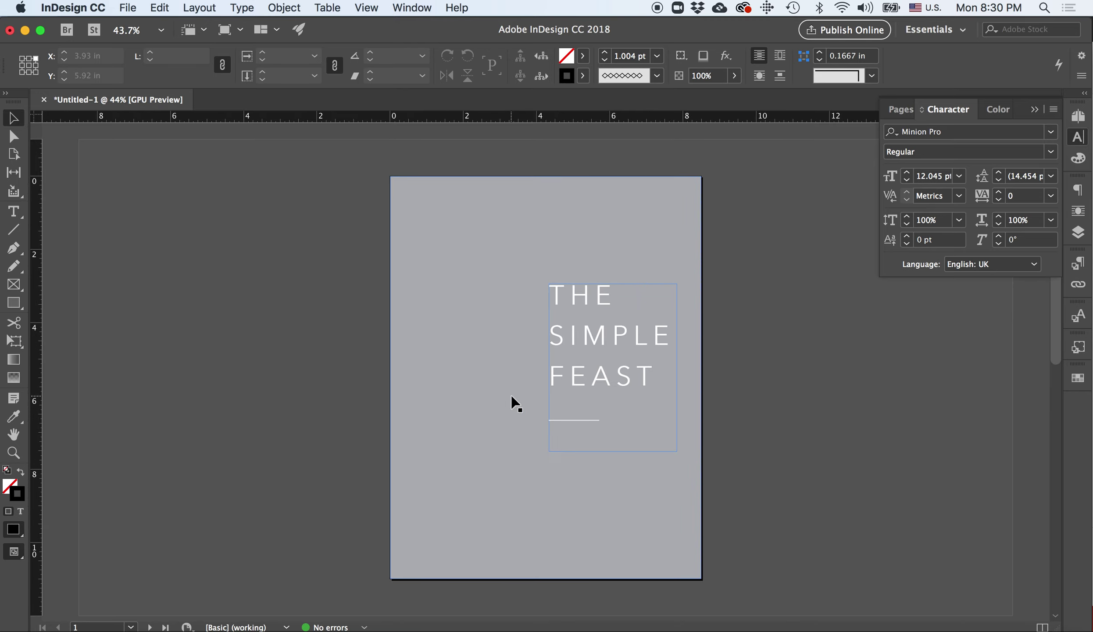
pyautogui.scroll(-1, 512, 397)
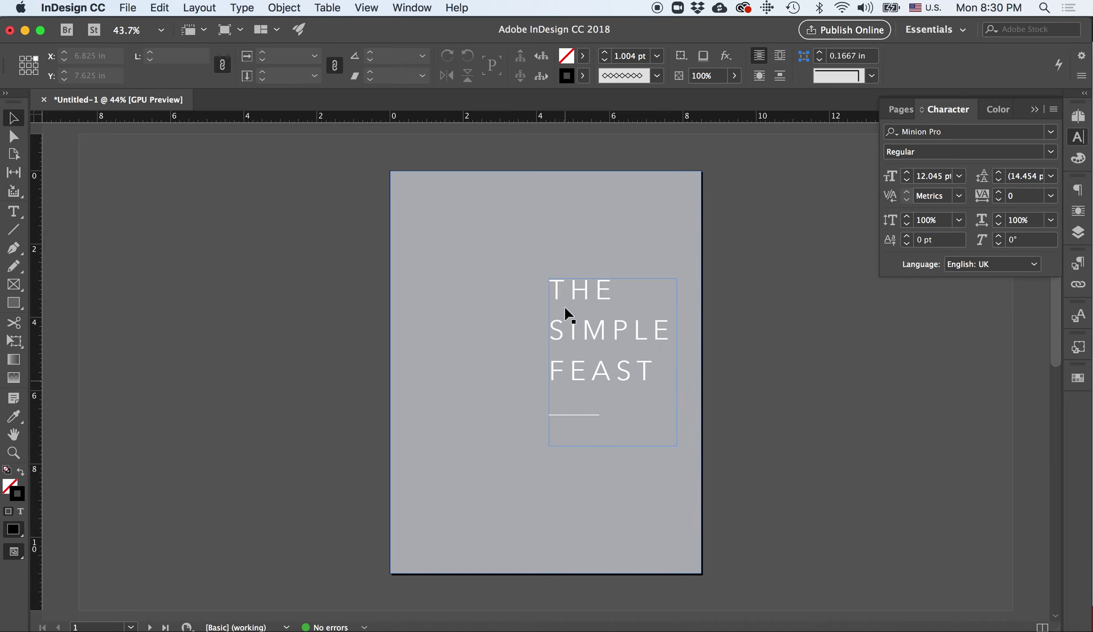
pyautogui.scroll(-2, 768, 399)
pyautogui.scroll(-5, 768, 400)
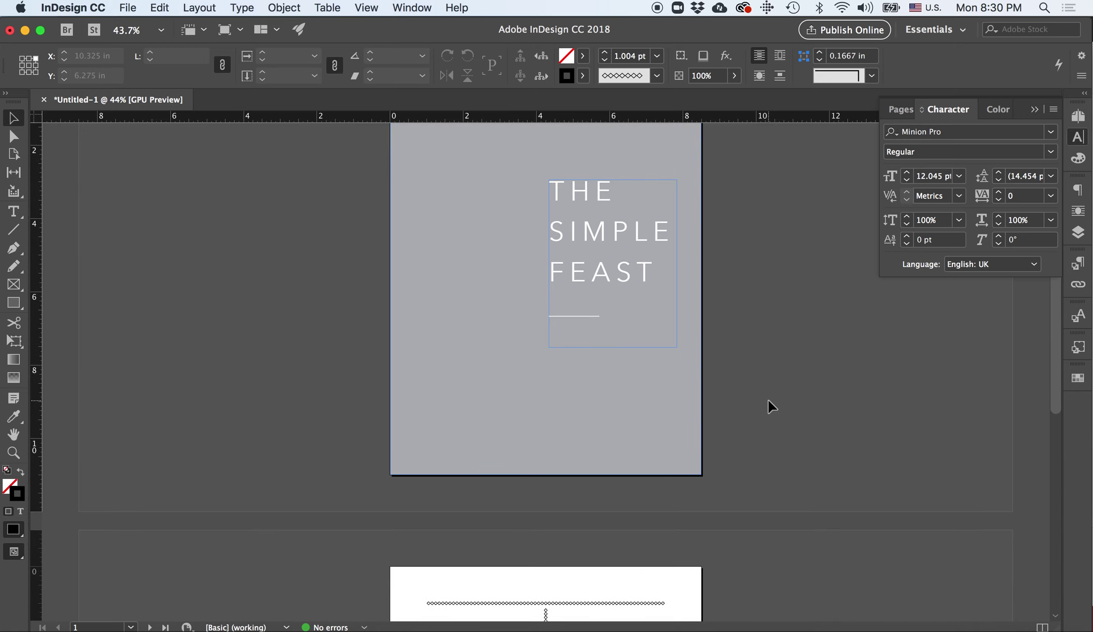
pyautogui.scroll(-20, 768, 400)
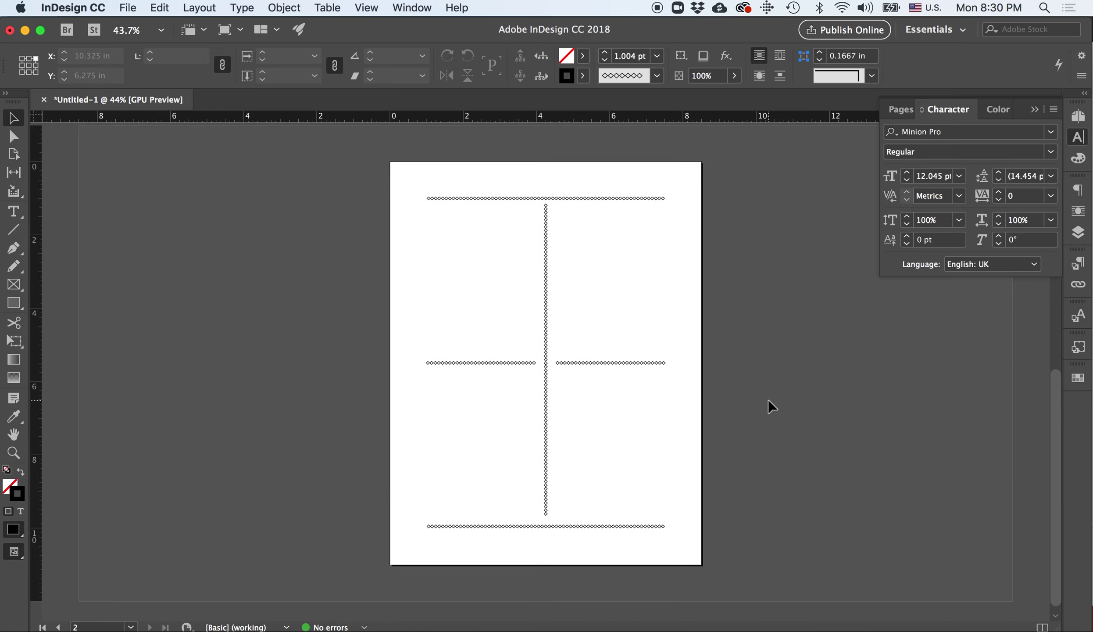
pyautogui.scroll(1, 768, 399)
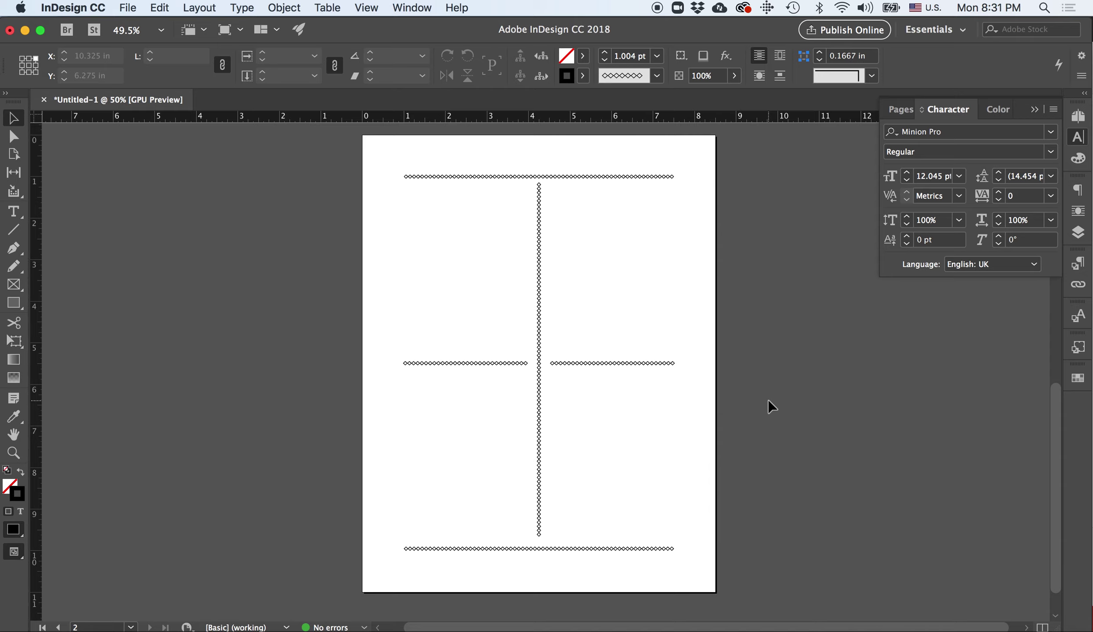
pyautogui.press('super+5')
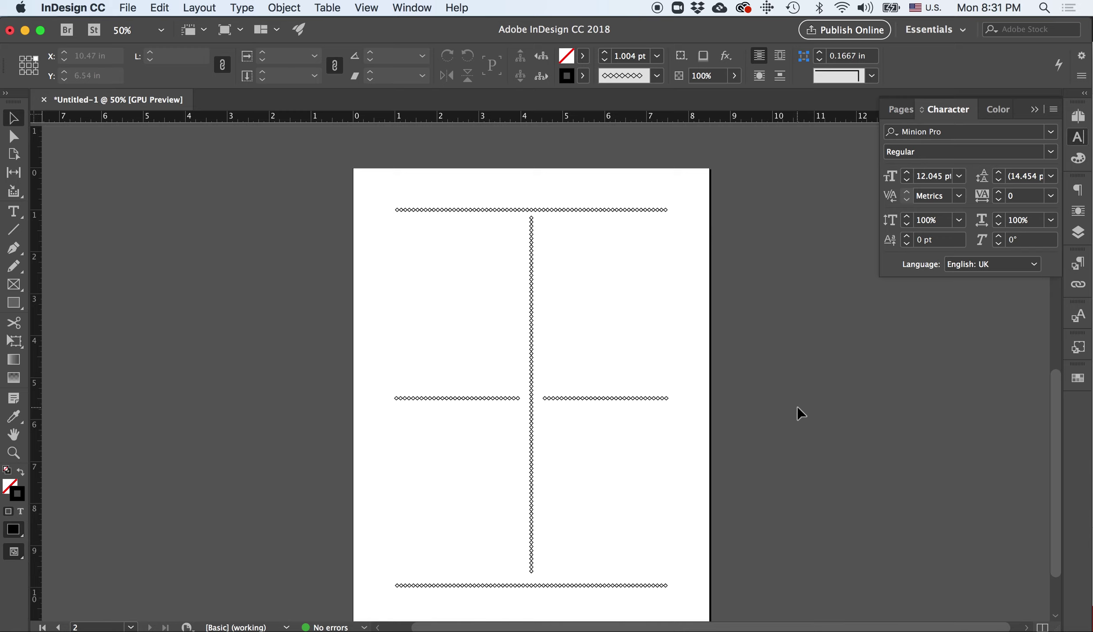
# Show the guides and draw a text frame about 3.03 by 3.94 in in the upper-left section of page 2
pyautogui.press('super+semicolon')
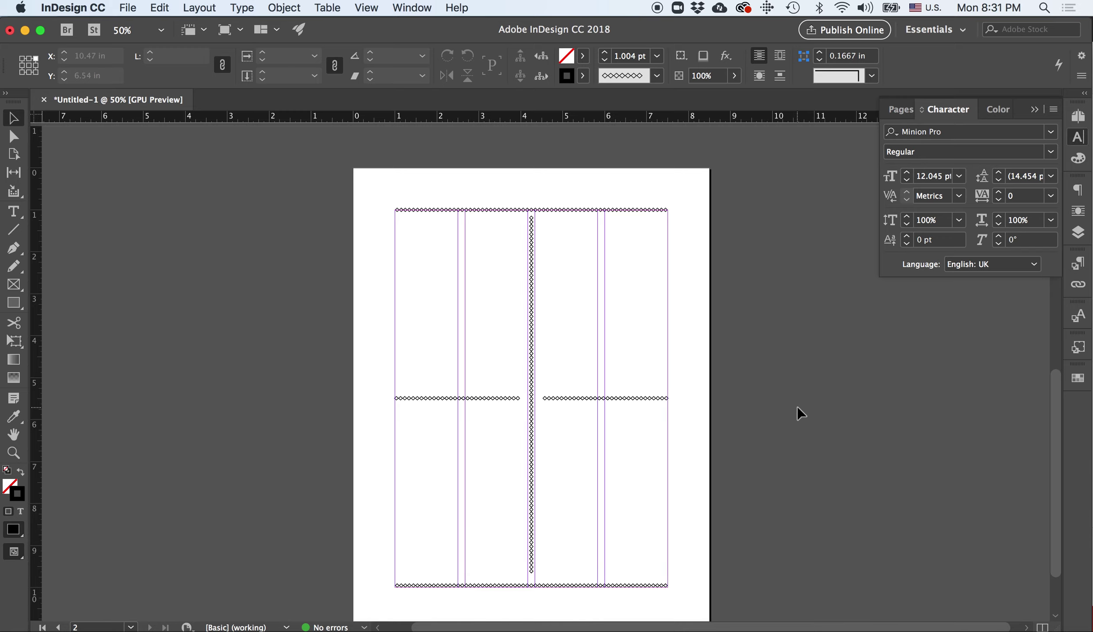
pyautogui.press('super+equal')
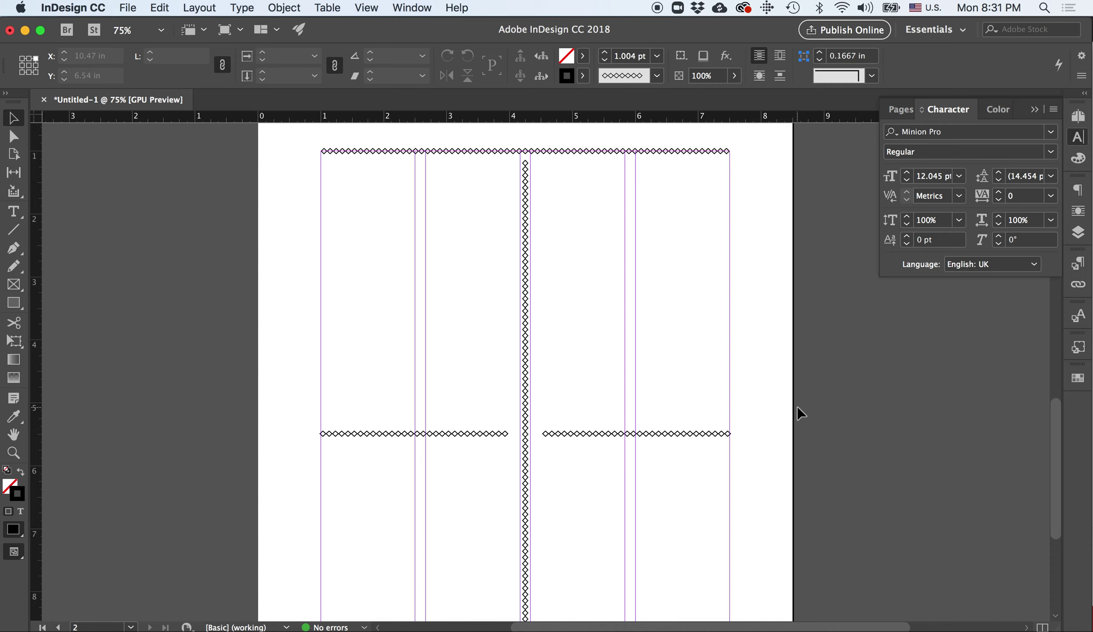
pyautogui.scroll(1, 797, 407)
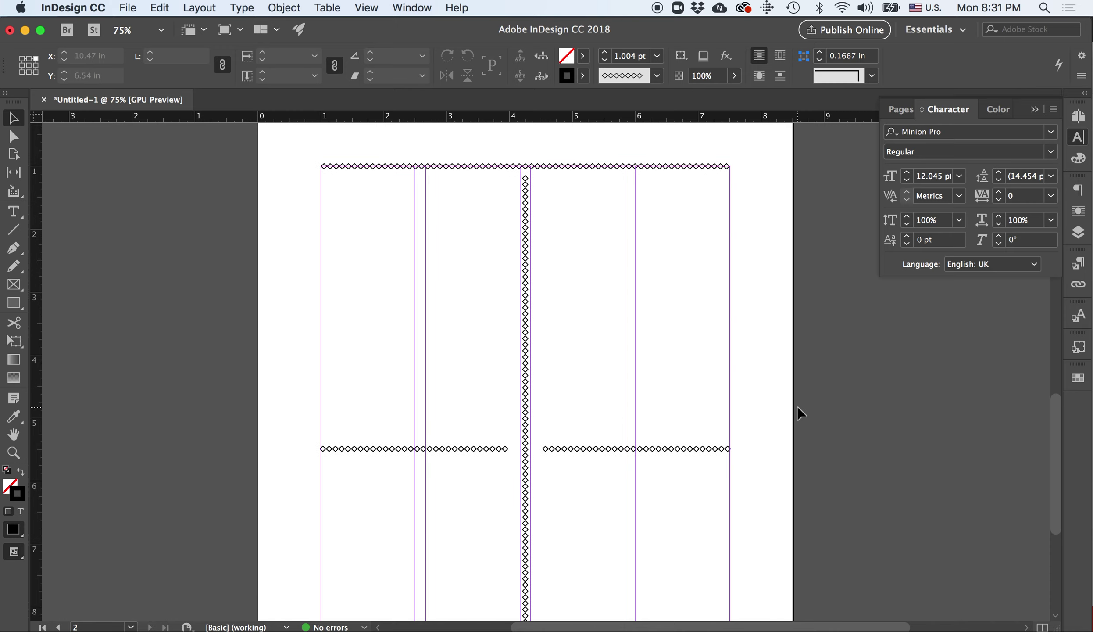
pyautogui.click(13, 212)
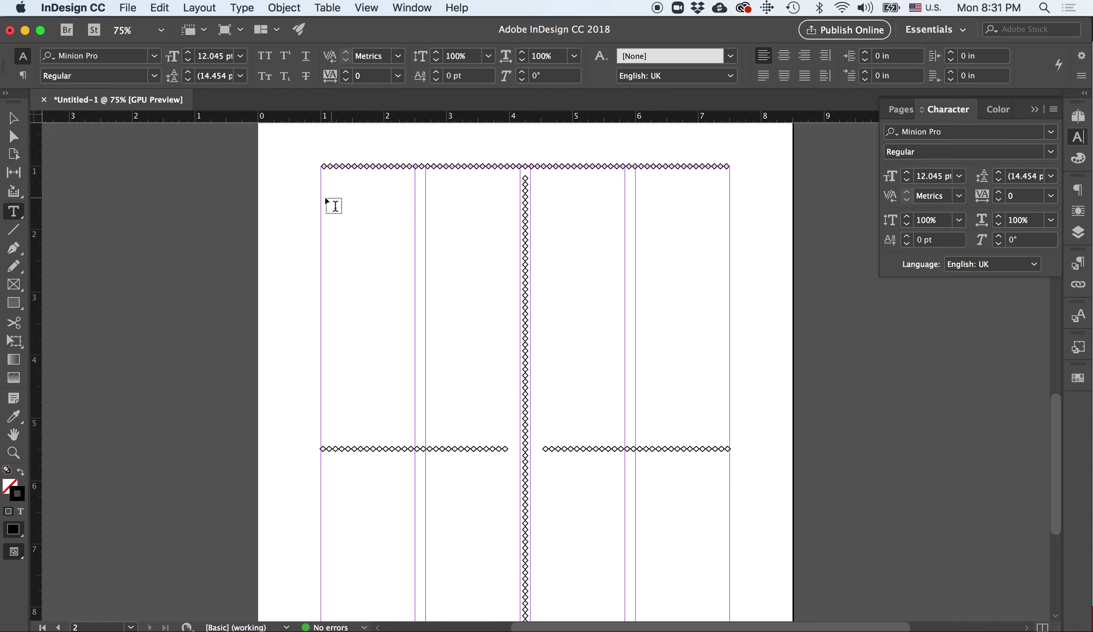
pyautogui.moveTo(321, 191); pyautogui.dragTo(516, 437)
pyautogui.moveTo(513, 439); pyautogui.dragTo(513, 439)
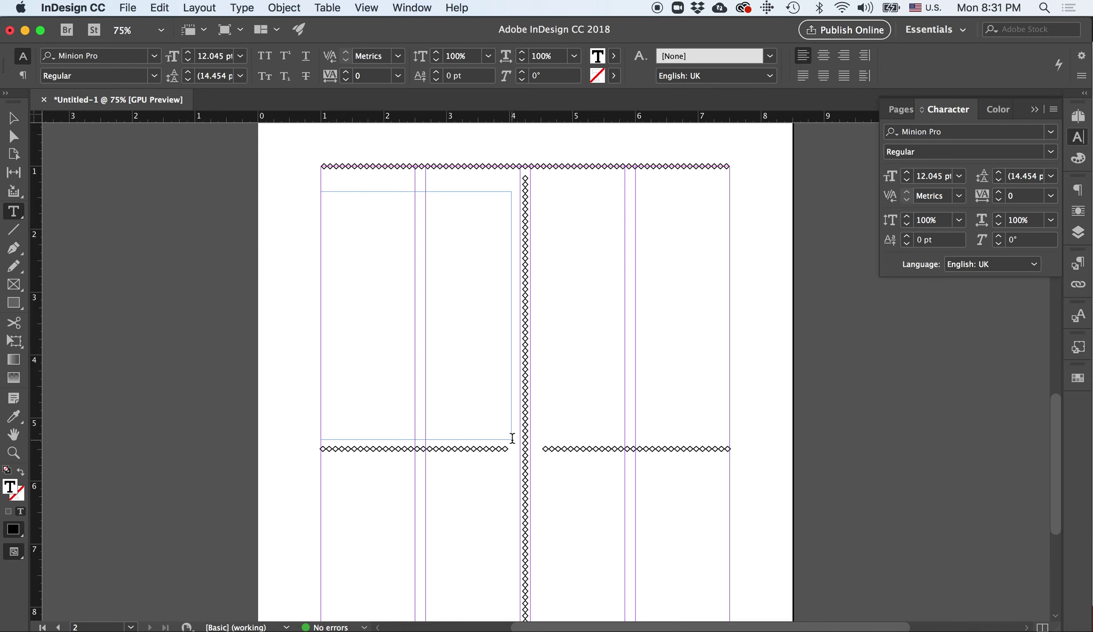
# Enter the heading "Appetizers:" in the new text frame in the upper-left section
pyautogui.write('A')
pyautogui.write('ppe')
pyautogui.press('BackSpace')
pyautogui.write('petizers:')
# Duplicate the "Appetizers:" frame straight across into the upper-right section and change the copy's heading to "Salads:"
pyautogui.click(13, 118)
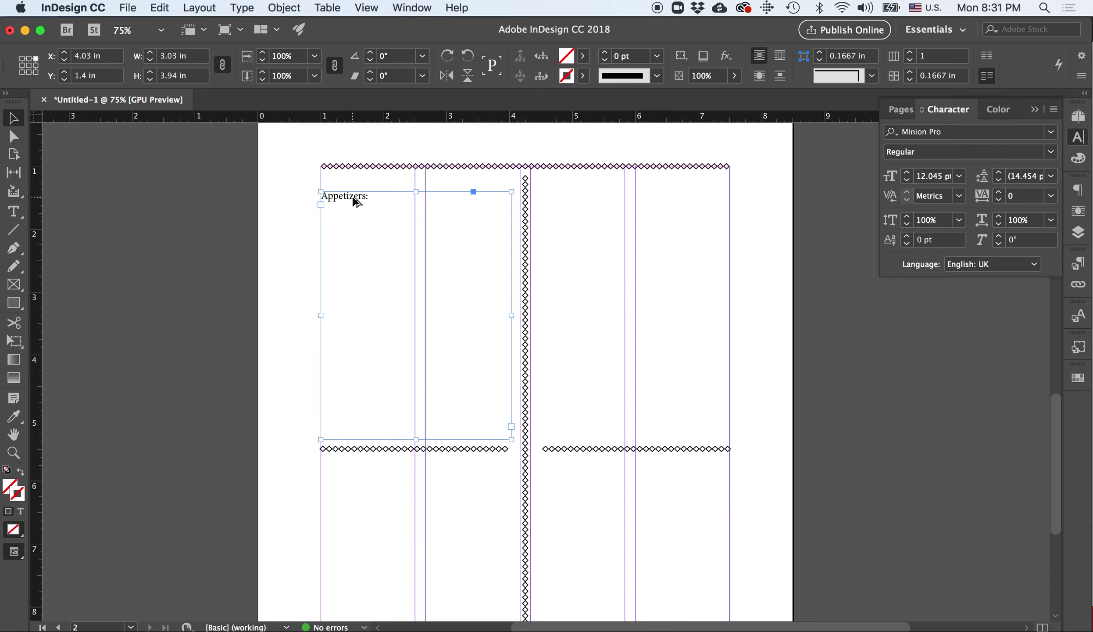
pyautogui.moveTo(357, 203); pyautogui.dragTo(575, 201)
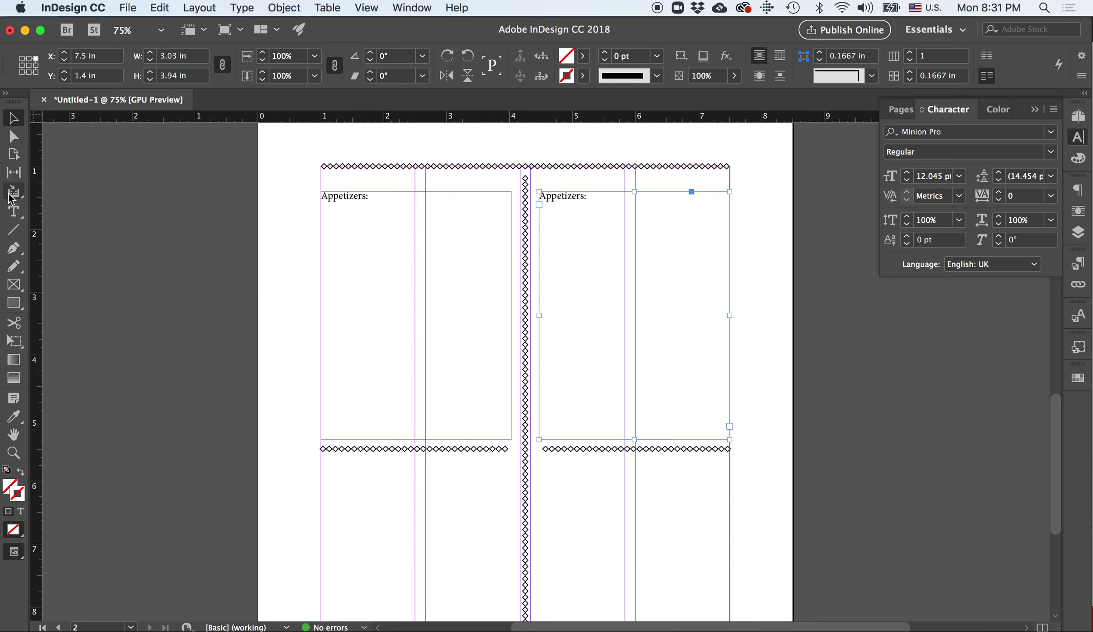
pyautogui.click(13, 211)
pyautogui.click(584, 197)
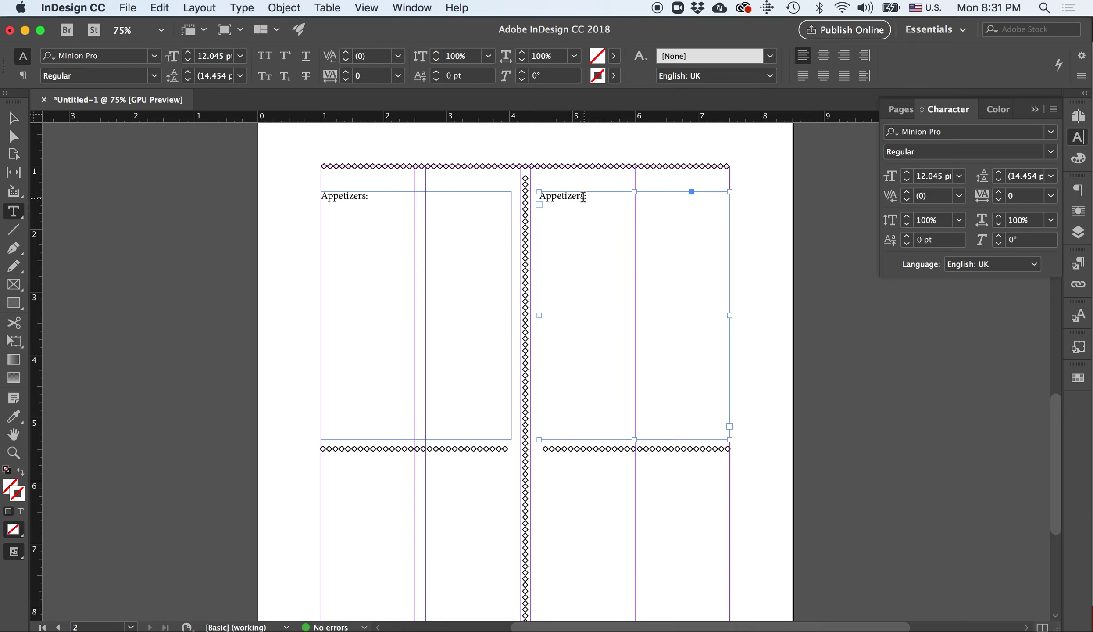
pyautogui.hotkey('shift', 'Left')
pyautogui.doubleClick(540, 196)
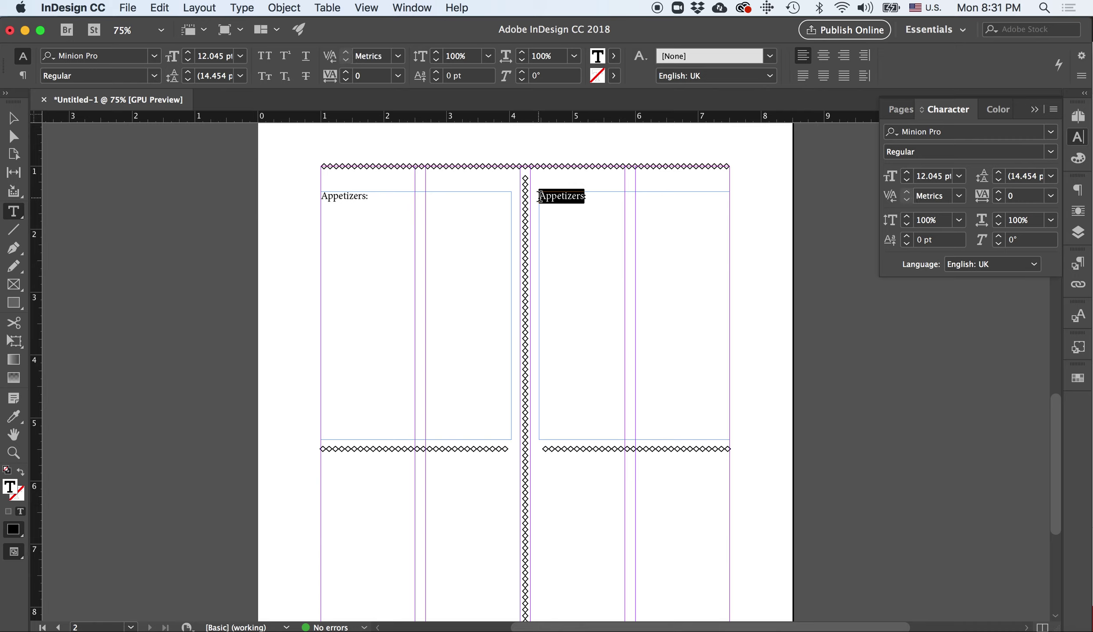
pyautogui.write('Salads:')
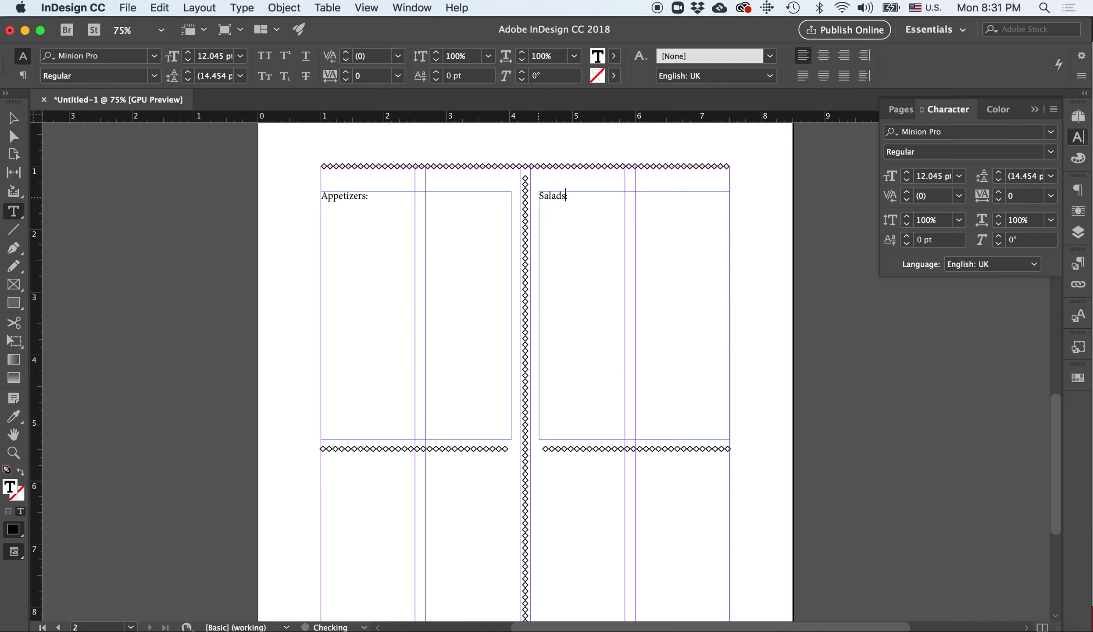
pyautogui.press('Escape')
pyautogui.click(147, 243)
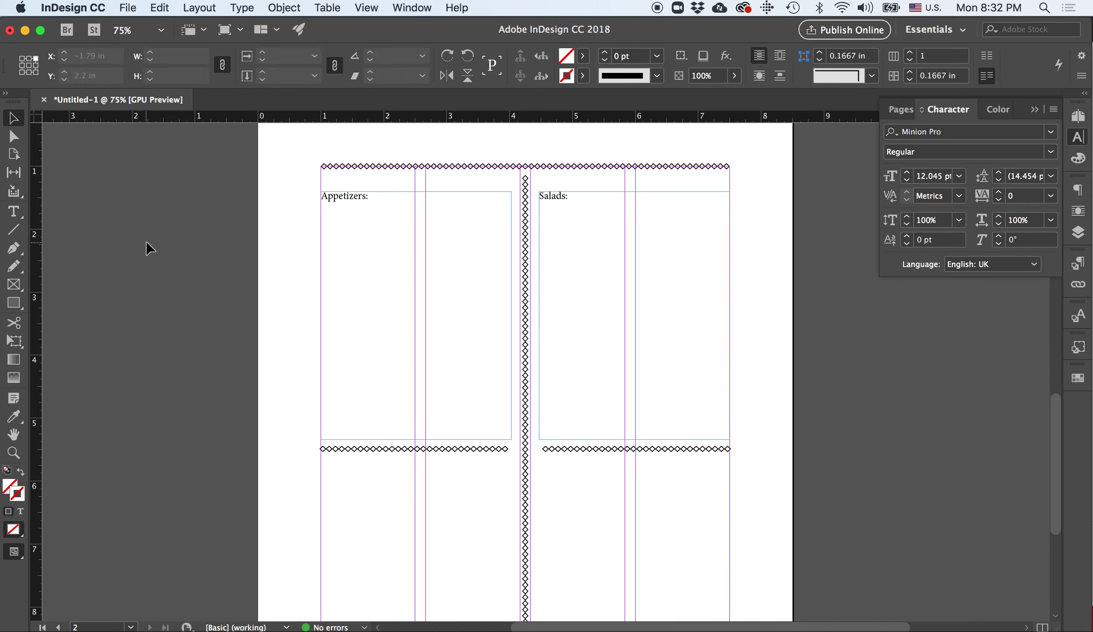
# Duplicate the "Appetizers:" frame down into the lower-left section and change the copy's heading to "Main Course:"
pyautogui.scroll(-1, 146, 242)
pyautogui.click(362, 186)
pyautogui.scroll(-1, 382, 268)
pyautogui.moveTo(349, 170); pyautogui.dragTo(376, 445)
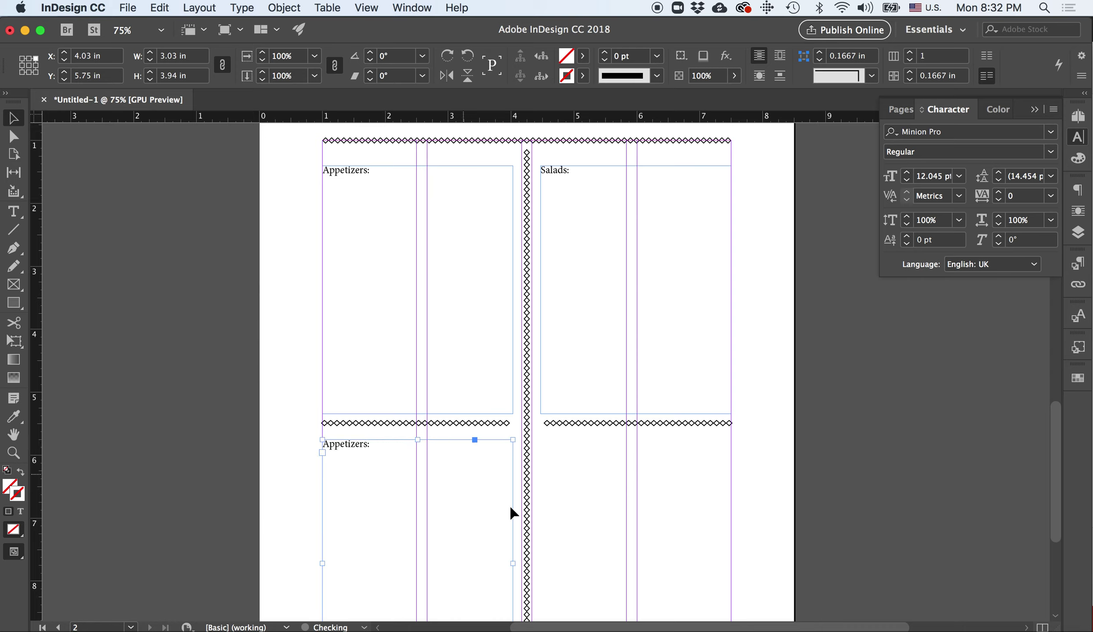
pyautogui.click(13, 211)
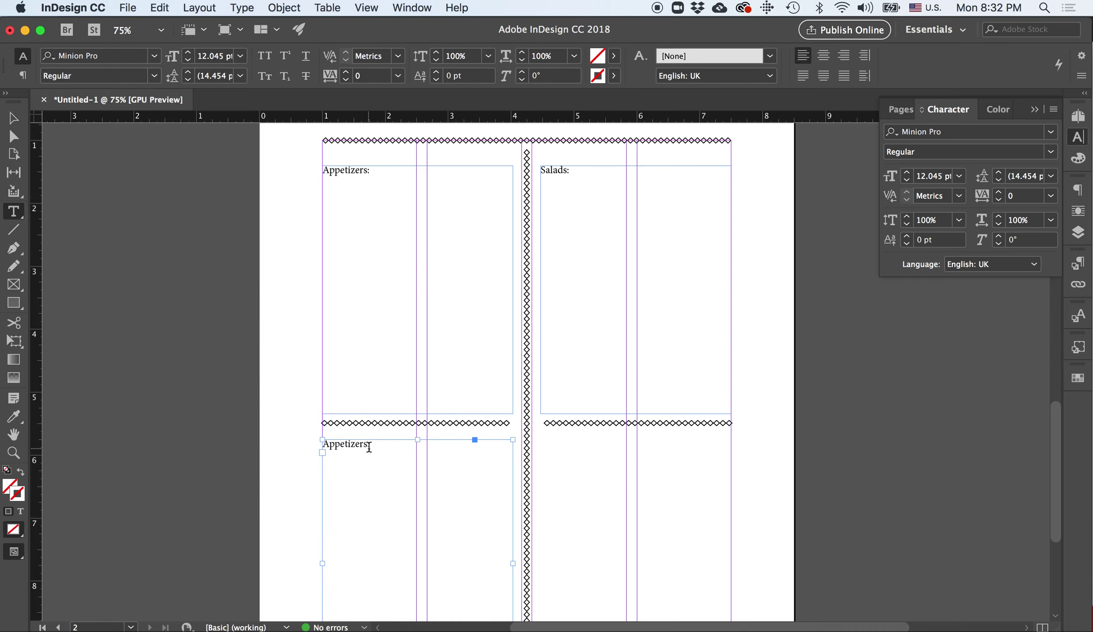
pyautogui.moveTo(369, 446); pyautogui.dragTo(307, 449)
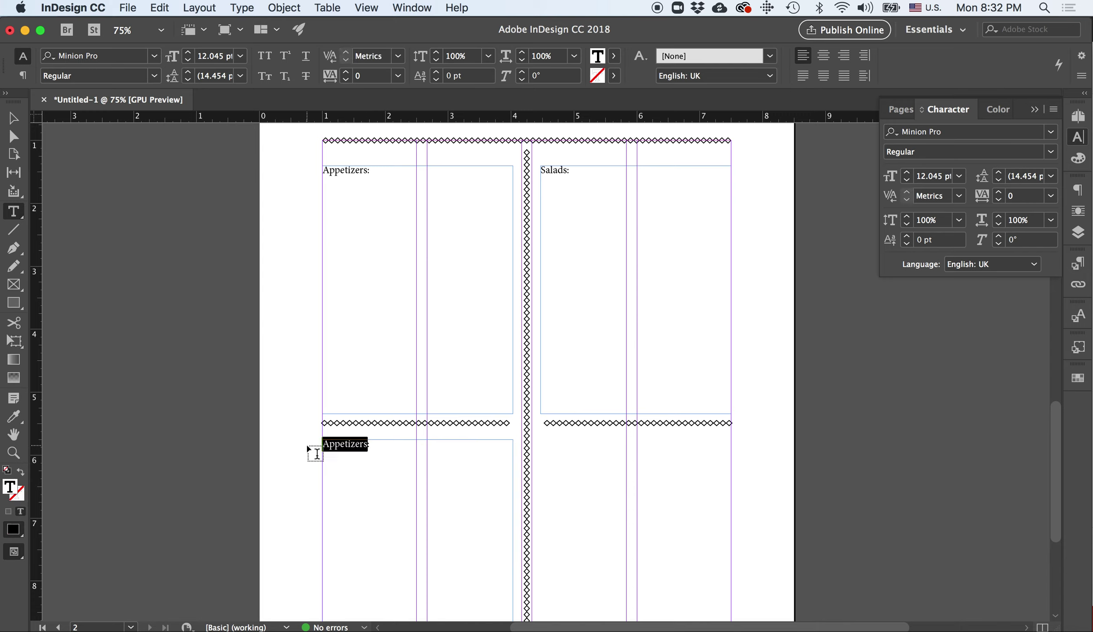
pyautogui.write('Main ')
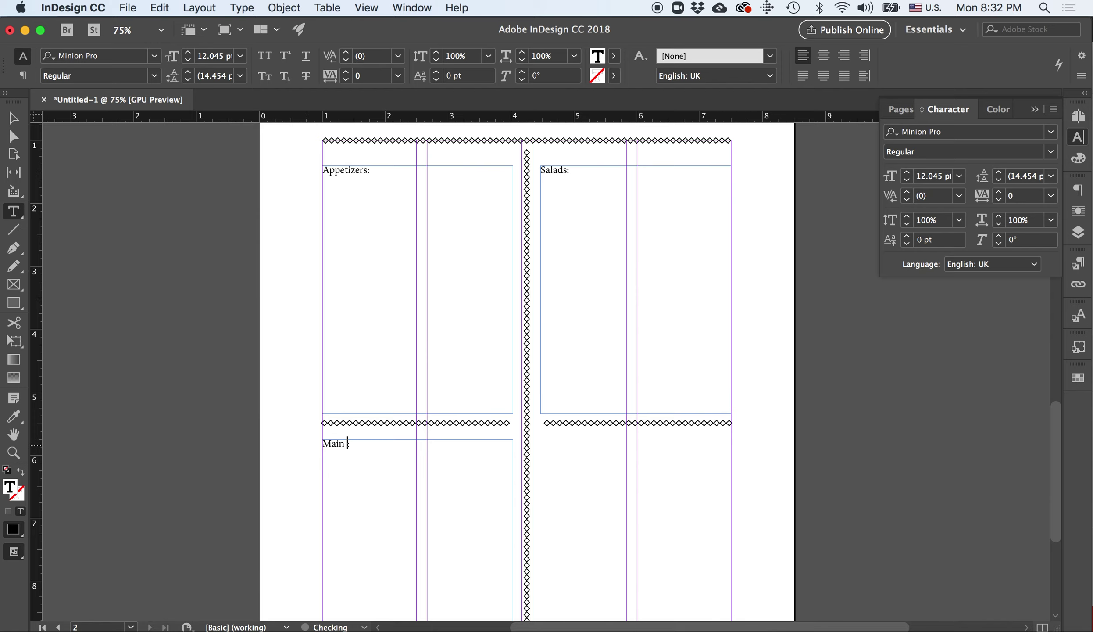
pyautogui.write('Course:')
# Duplicate the "Main Course:" frame into the lower-right section and change the copy's heading to "Desserts:"
pyautogui.click(13, 117)
pyautogui.scroll(-5, 355, 399)
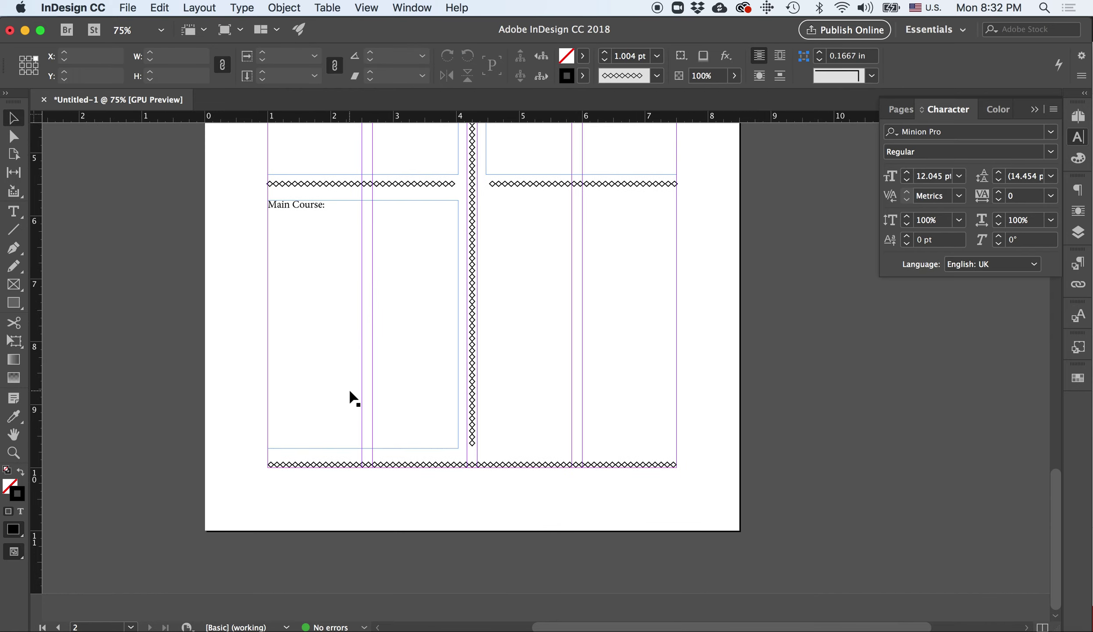
pyautogui.moveTo(295, 210); pyautogui.dragTo(471, 207)
pyautogui.click(13, 211)
pyautogui.write('S')
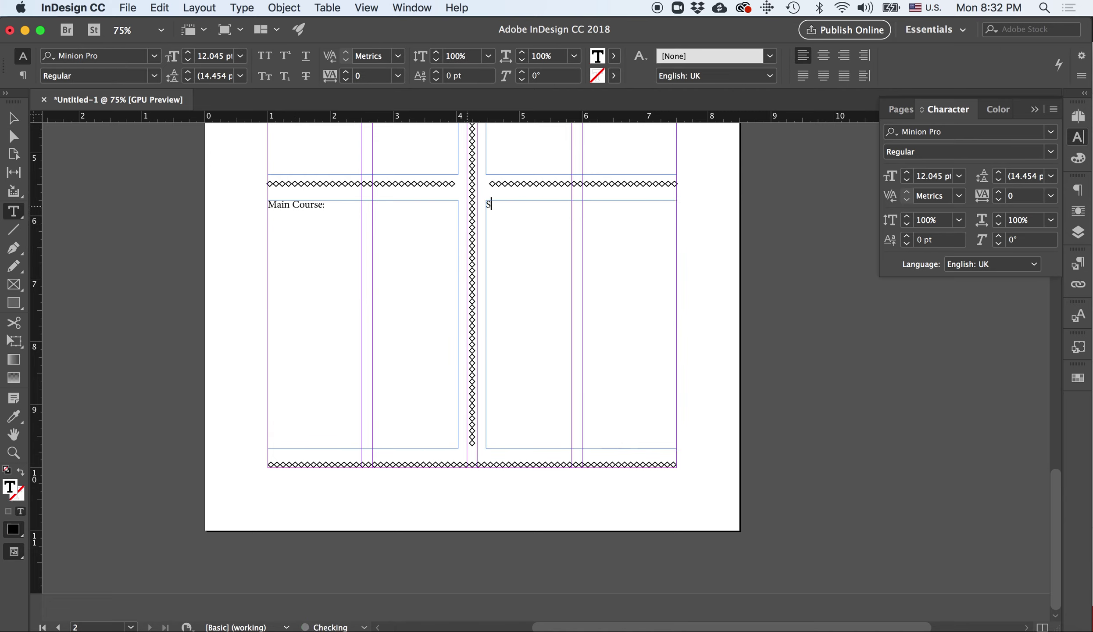
pyautogui.write('esserts:')
# Center the "Appetizers:" heading in its frame and enlarge it to 26.097 pt
pyautogui.scroll(10, 476, 297)
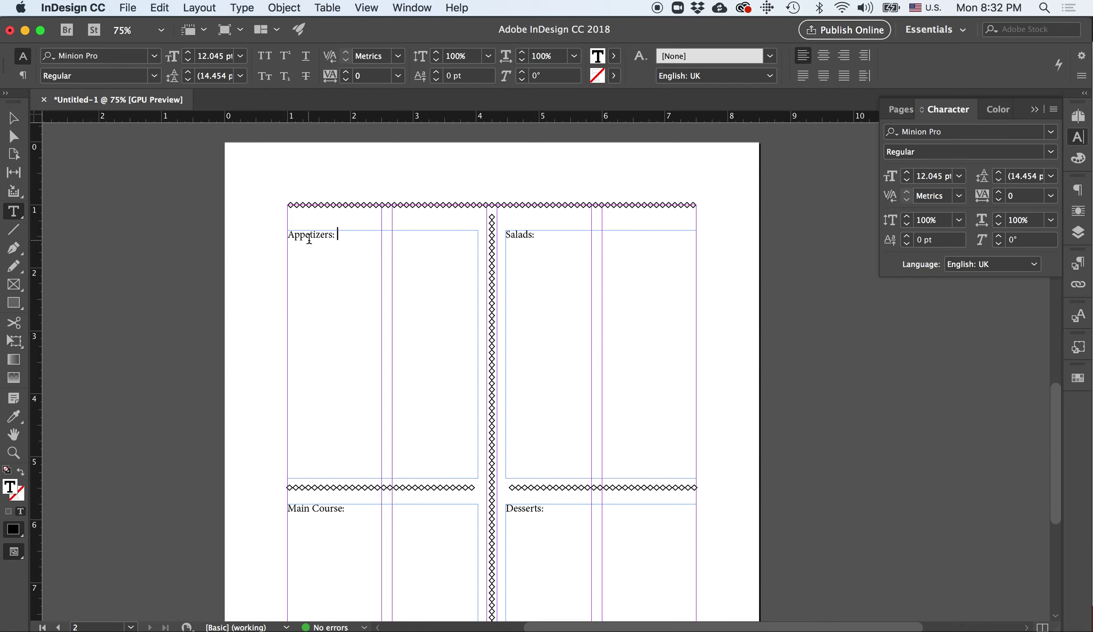
pyautogui.tripleClick(330, 237)
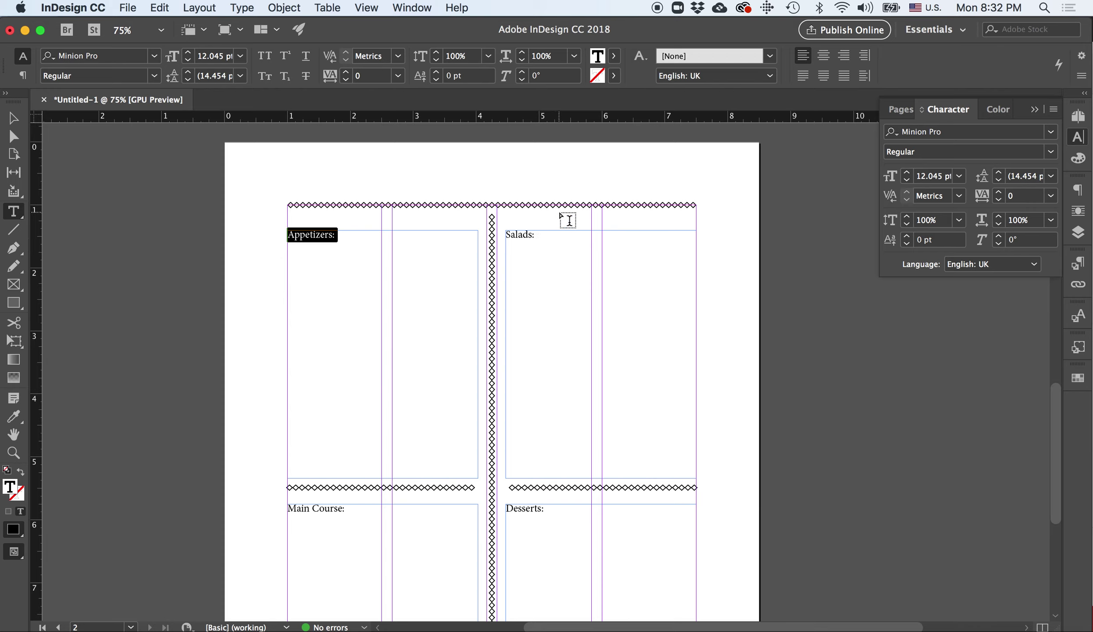
pyautogui.click(825, 56)
pyautogui.press('super+shift+period')
pyautogui.press('super+shift+period')
pyautogui.press('super+shift+period')
pyautogui.press('super+shift+period')
pyautogui.press('super+shift+period')
pyautogui.press('super+shift+period')
pyautogui.press('super+shift+period')
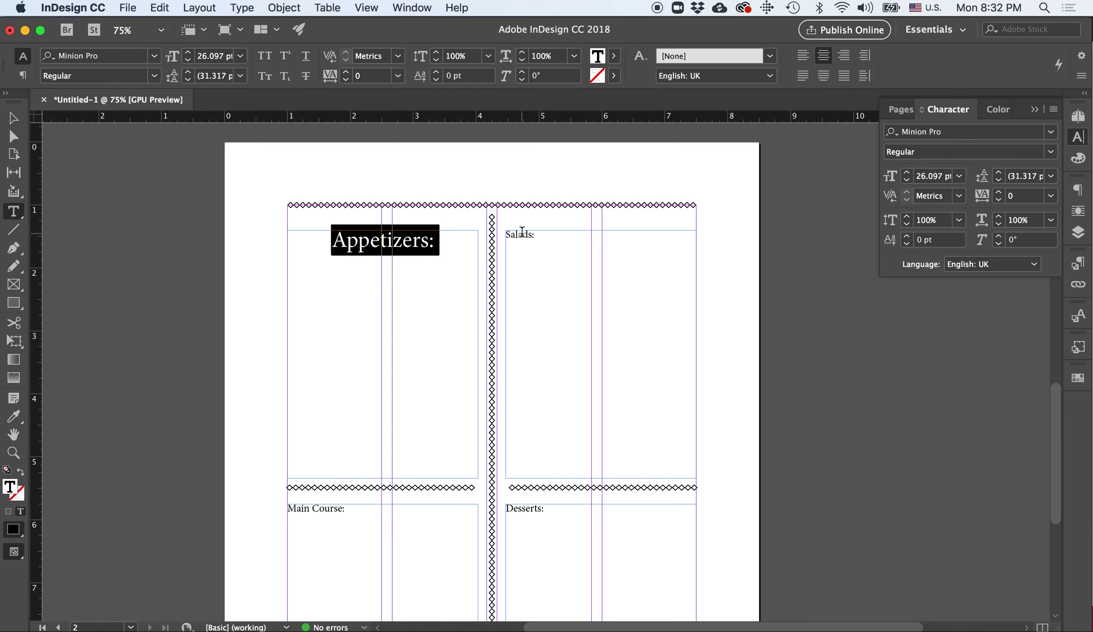
# Set the font of the "Appetizers:" heading to Autumn Chant
pyautogui.click(1052, 131)
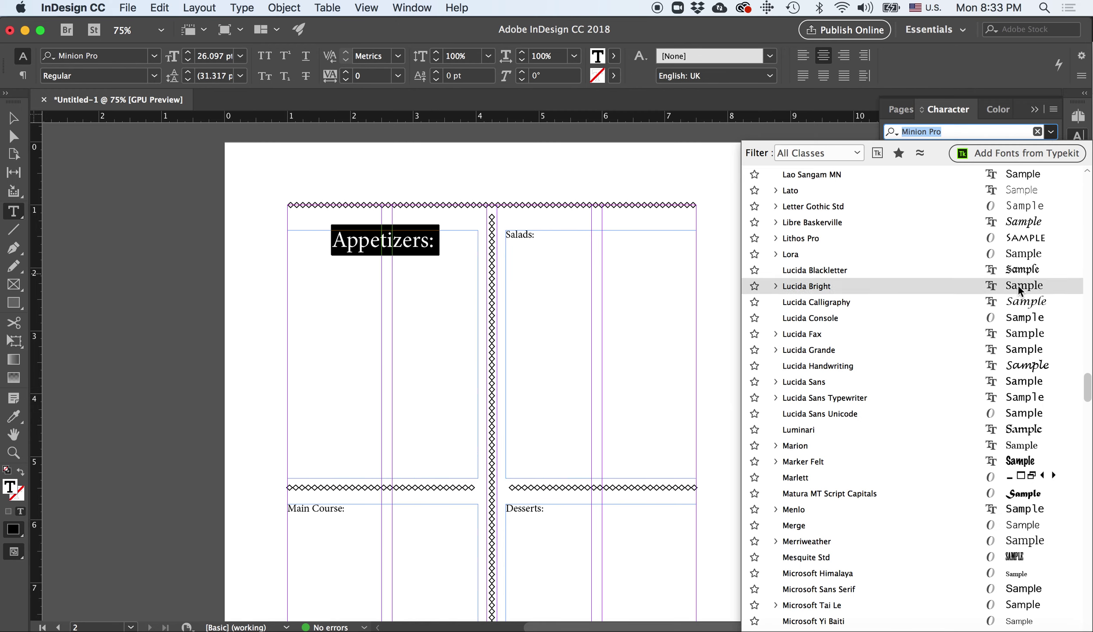
pyautogui.scroll(-5, 1030, 371)
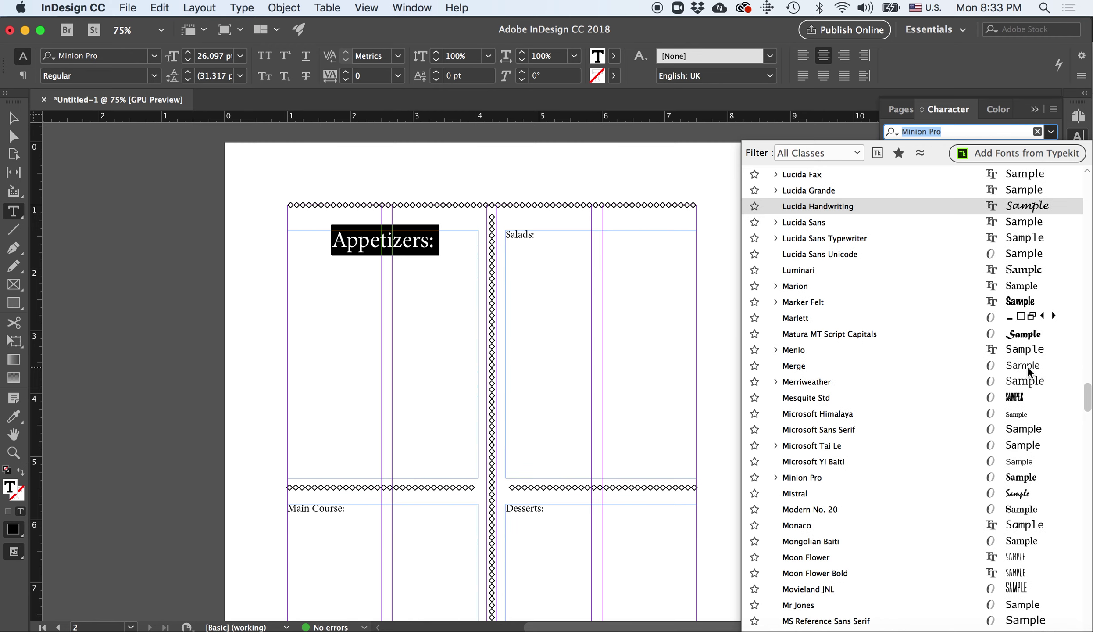
pyautogui.scroll(20, 1030, 371)
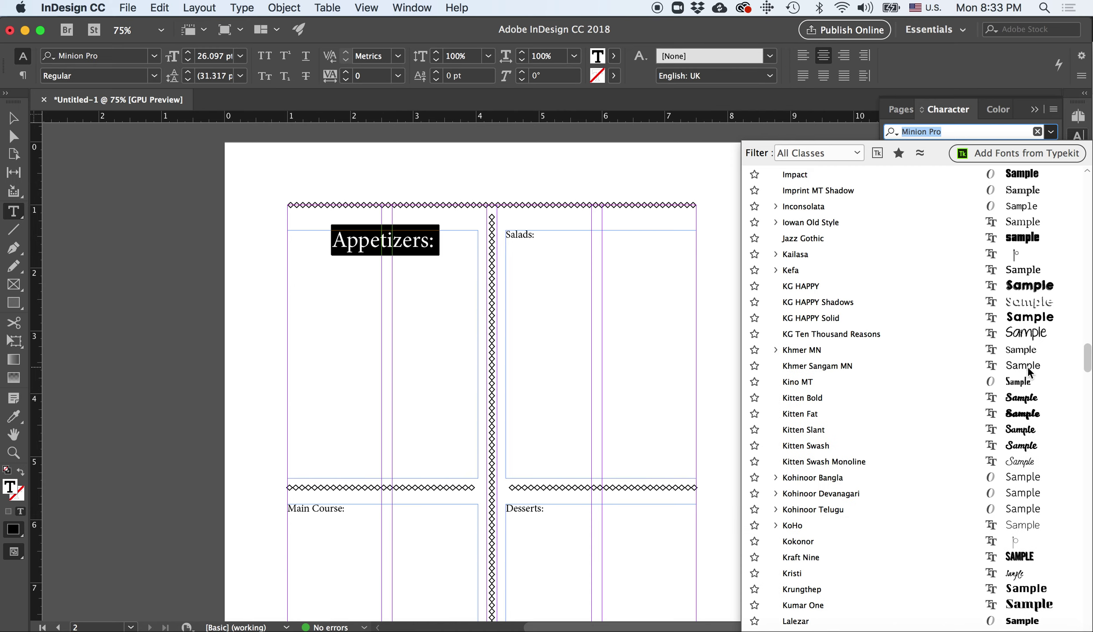
pyautogui.scroll(11, 1028, 368)
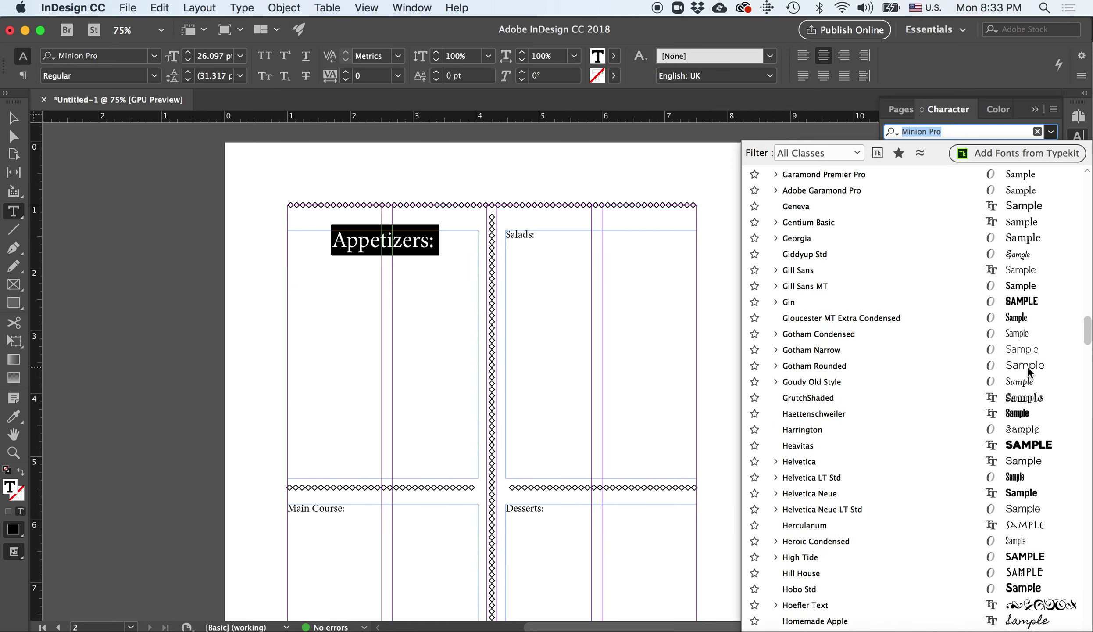
pyautogui.scroll(4, 1027, 366)
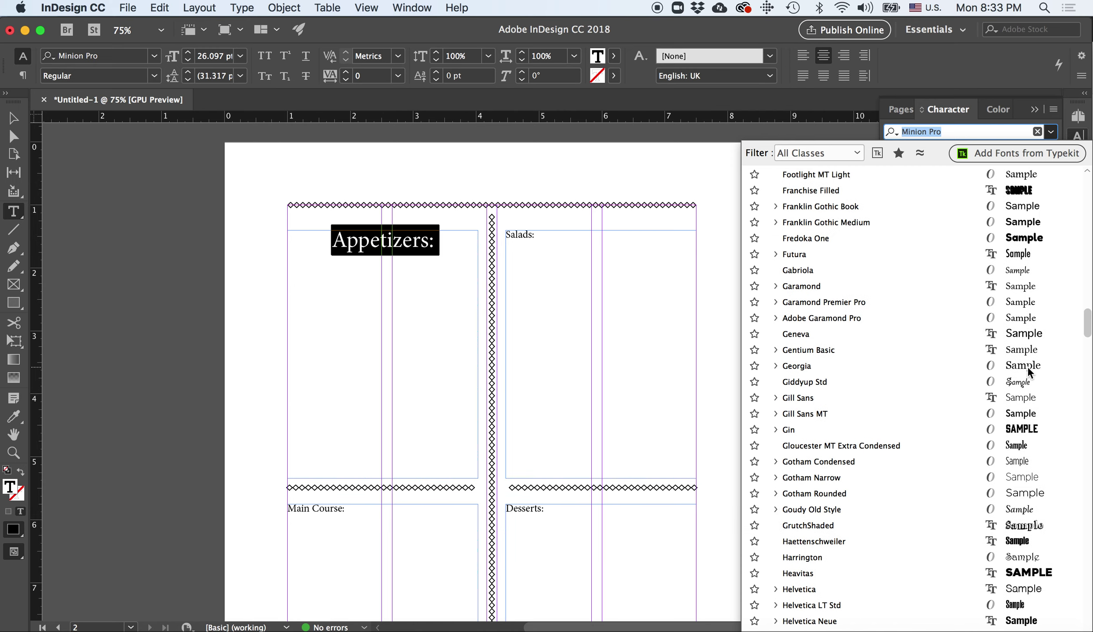
pyautogui.scroll(20, 1027, 365)
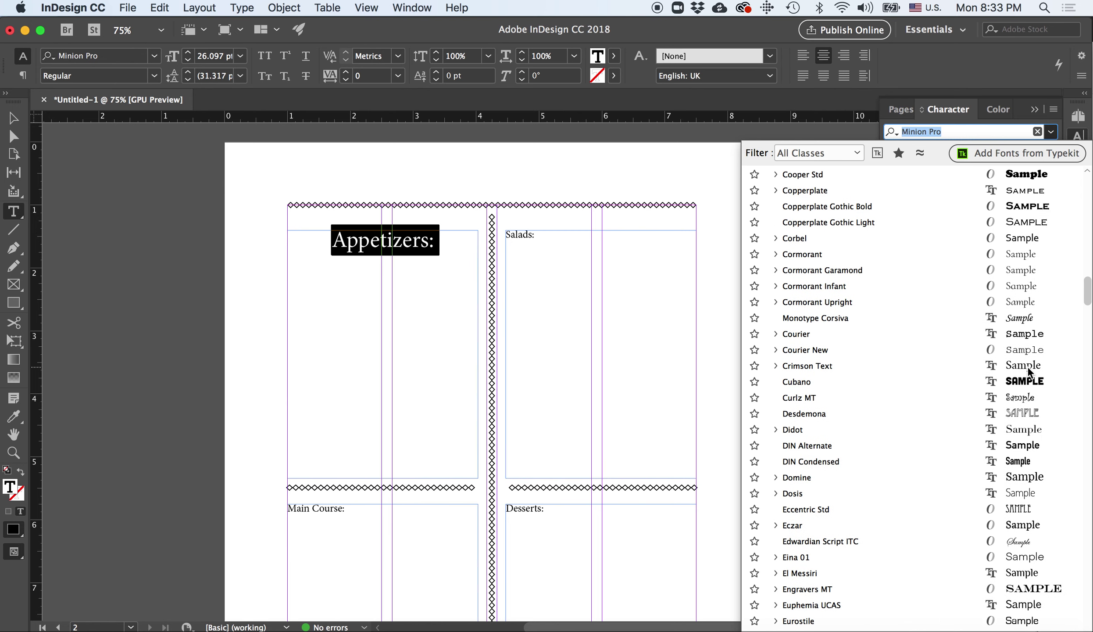
pyautogui.scroll(6, 1029, 372)
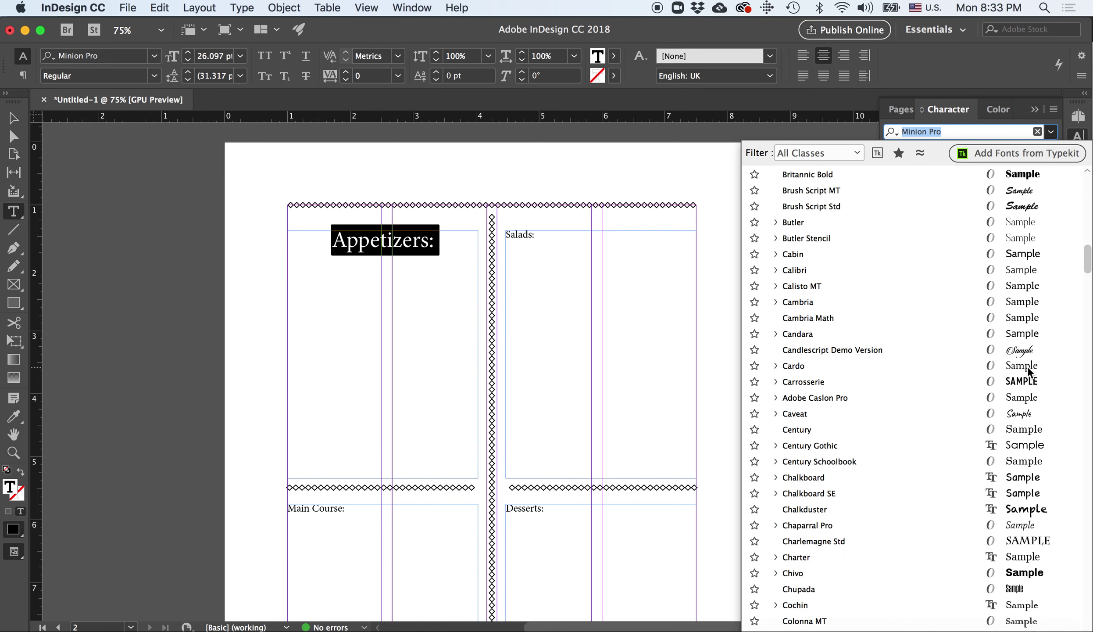
pyautogui.scroll(3, 1029, 372)
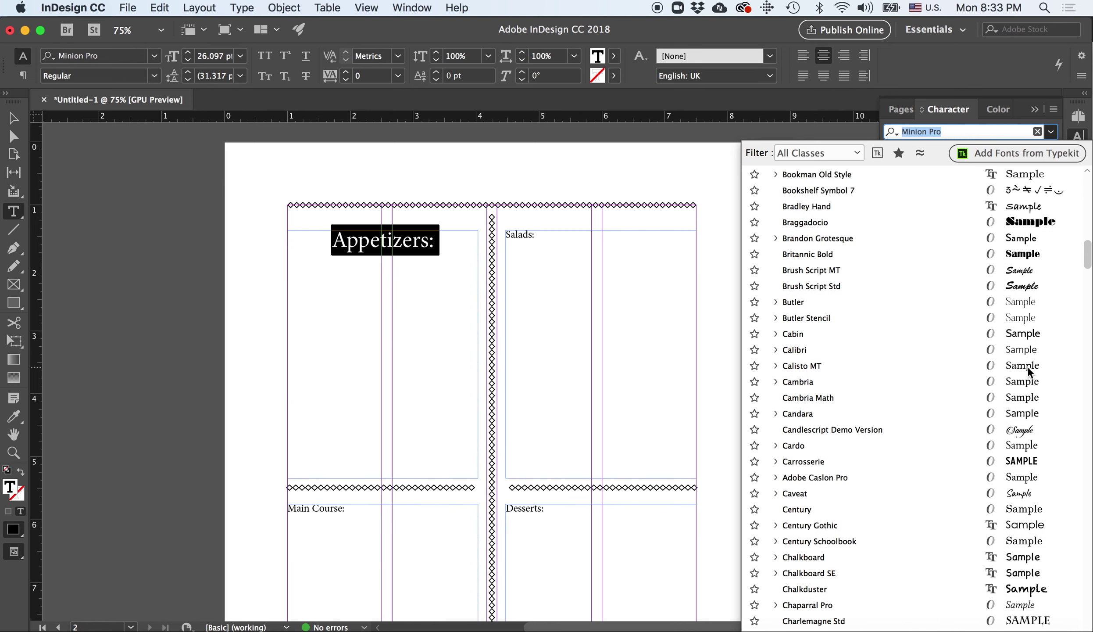
pyautogui.scroll(2, 1029, 372)
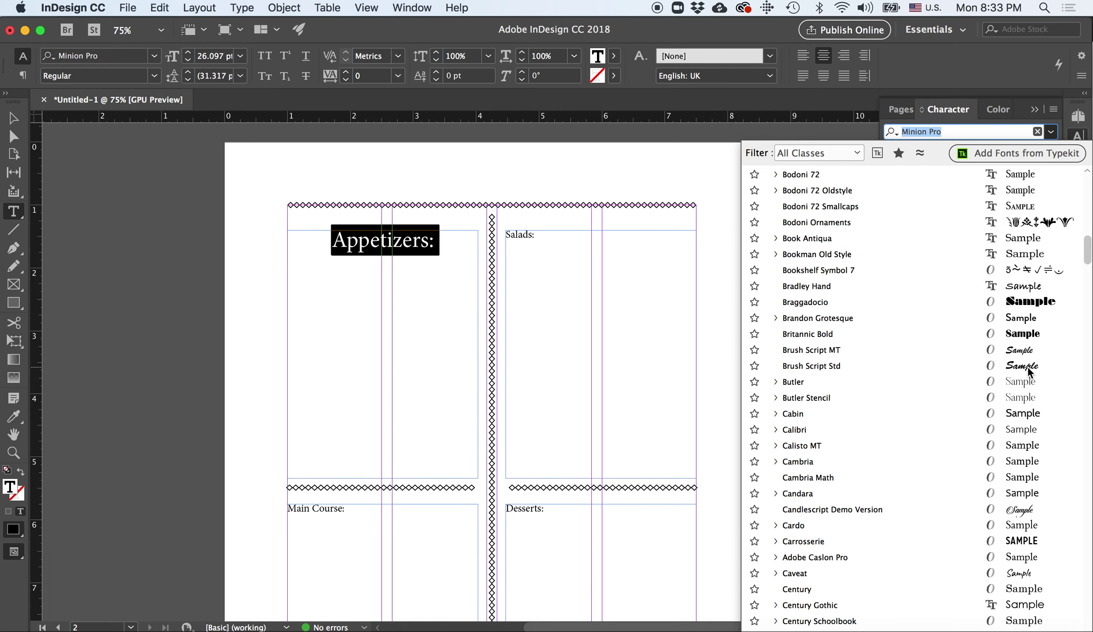
pyautogui.scroll(8, 1028, 367)
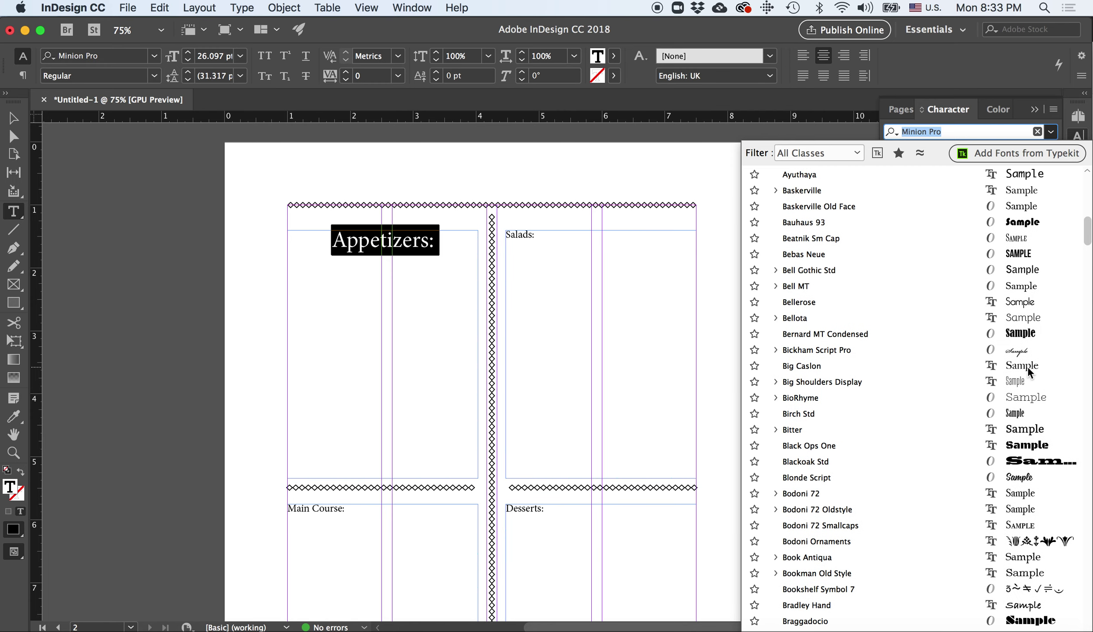
pyautogui.scroll(5, 1028, 371)
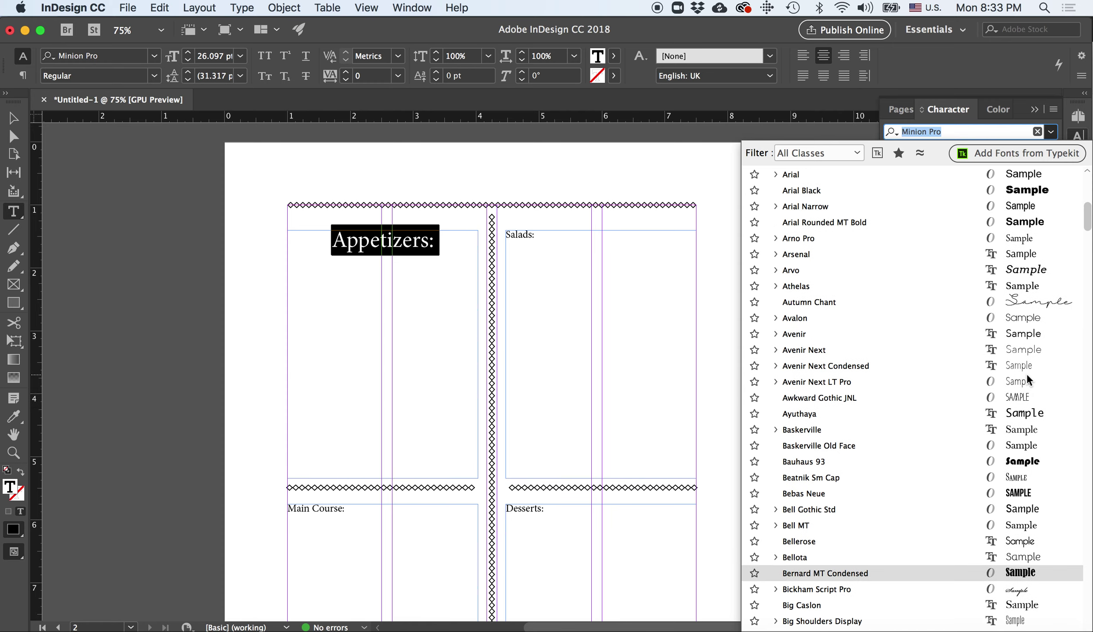
pyautogui.click(1042, 305)
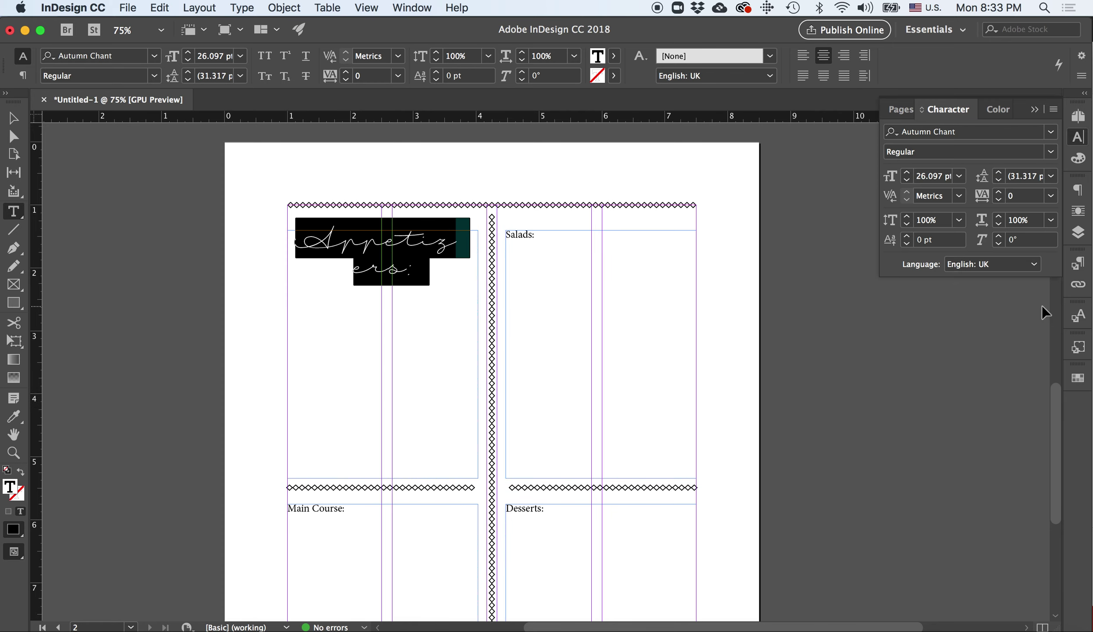
# Reduce the "Appetizers:" heading to 16.06 pt so the whole word fits on one line
pyautogui.press('super+shift+comma')
pyautogui.press('super+shift+comma')
pyautogui.press('super+shift+comma')
pyautogui.press('super+shift+comma')
pyautogui.press('super+shift+comma')
pyautogui.click(444, 227)
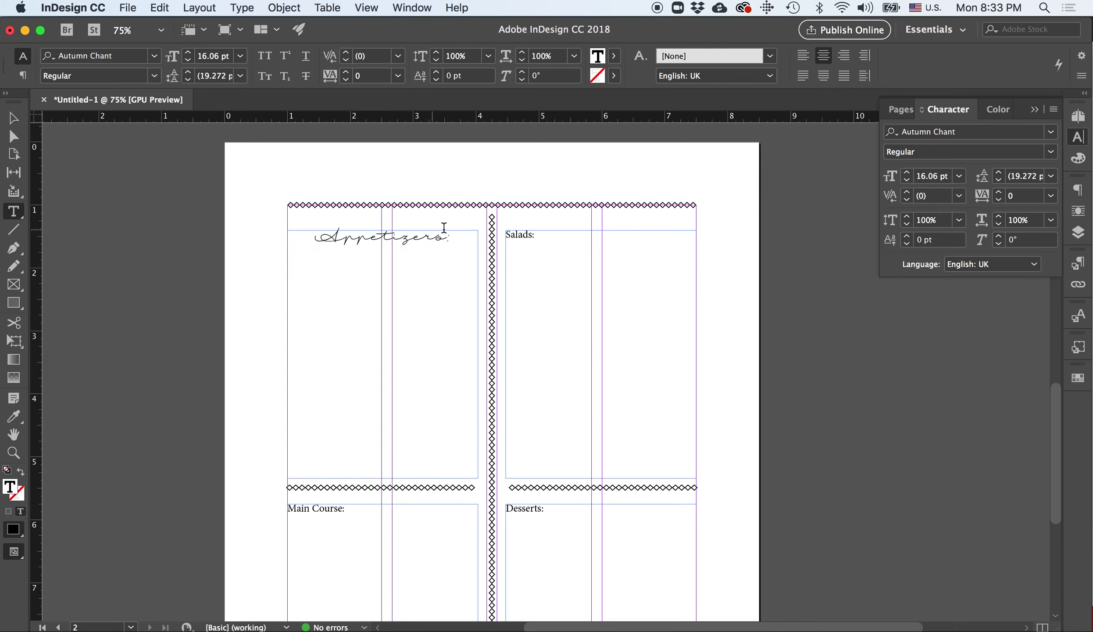
# Set the font of the "Appetizers:" heading to Angeline Vintage
pyautogui.tripleClick(433, 241)
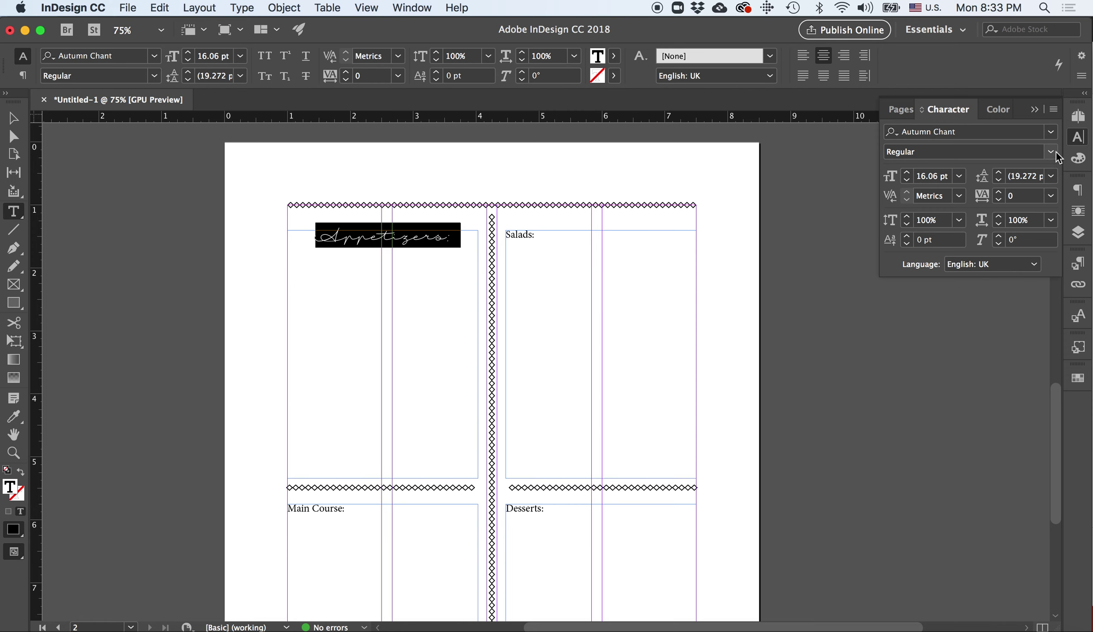
pyautogui.click(1052, 132)
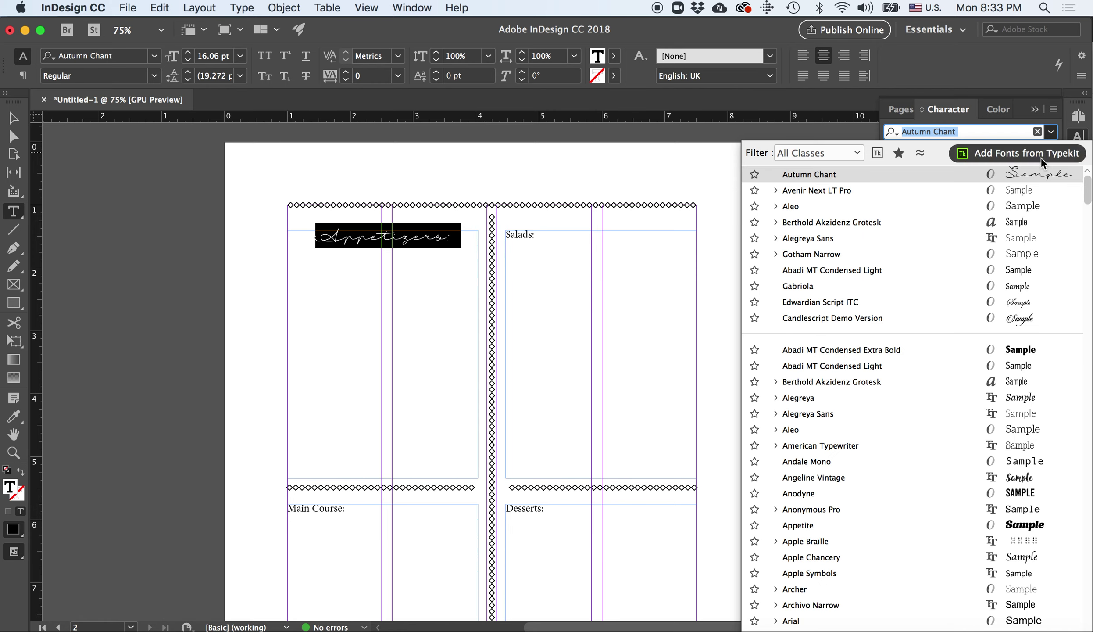
pyautogui.scroll(-4, 1030, 401)
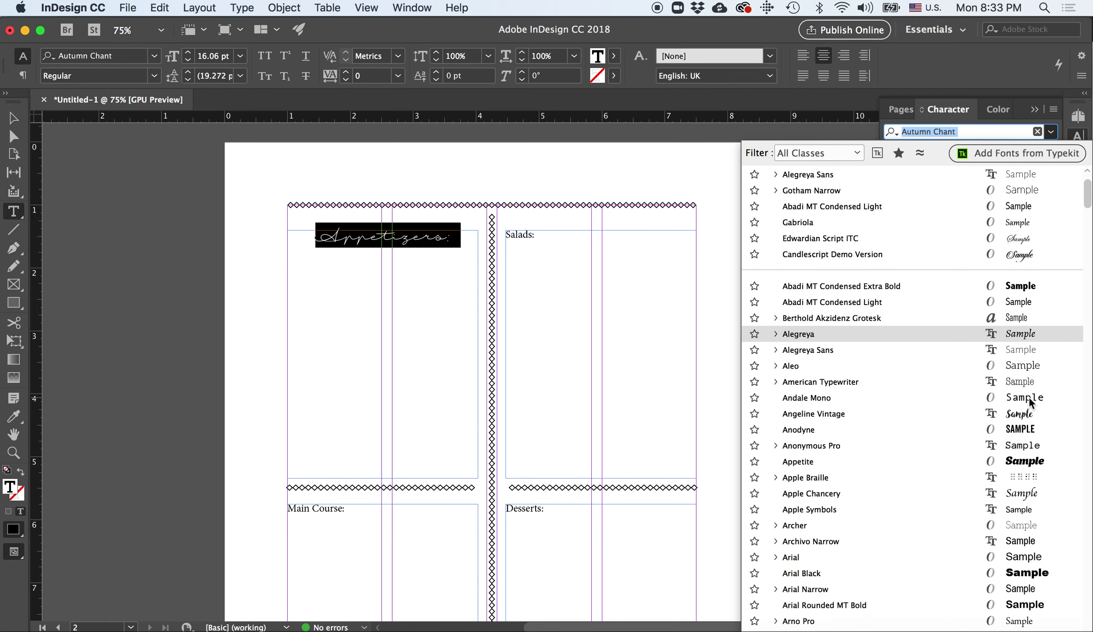
pyautogui.click(1034, 412)
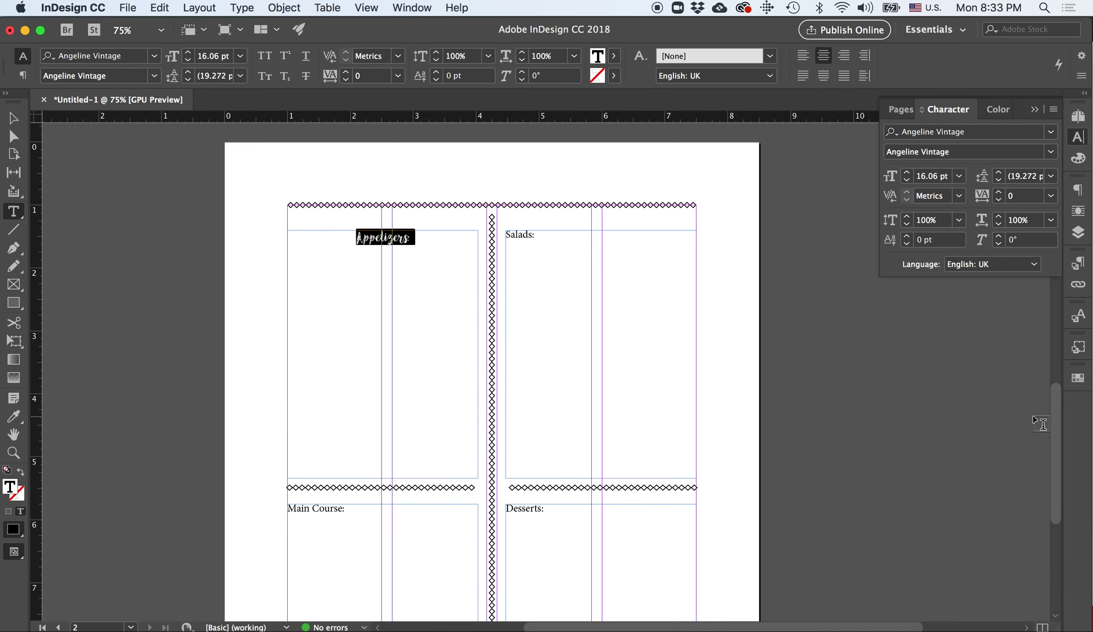
# Enlarge the "Appetizers:" heading to 32.12 pt
pyautogui.press('super+shift+period')
pyautogui.press('super+shift+period')
pyautogui.press('super+shift+period')
pyautogui.press('super+shift+period')
pyautogui.press('super+shift+period')
pyautogui.press('super+shift+period')
pyautogui.press('super+shift+period')
pyautogui.press('super+shift+period')
pyautogui.press('Right')
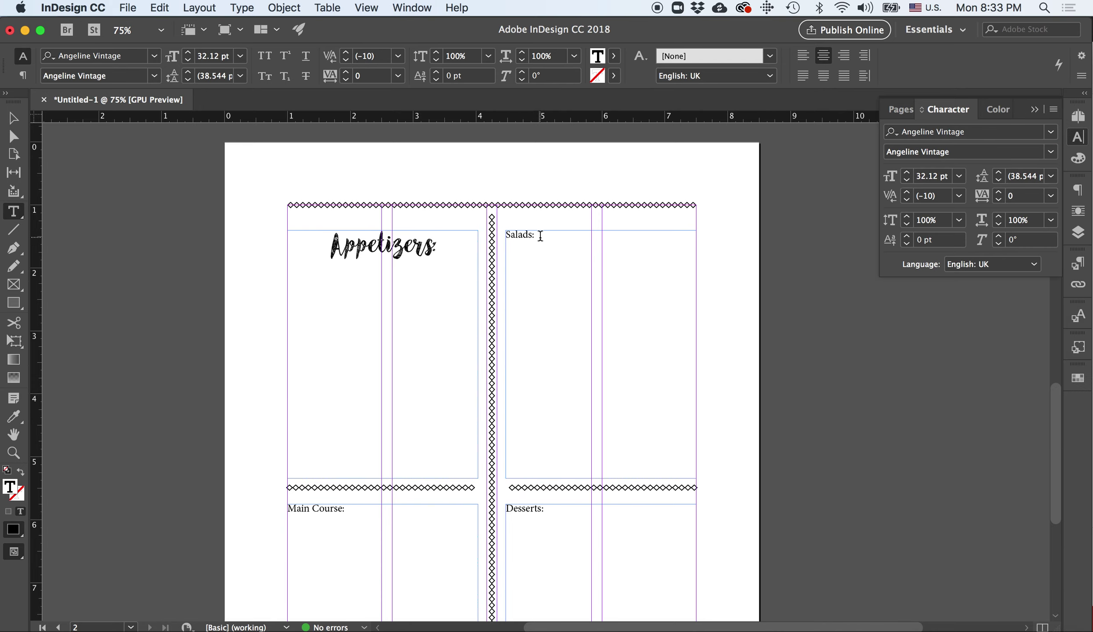
# Change the font of the "Appetizers:" heading to Bickham Script Pro
pyautogui.tripleClick(406, 244)
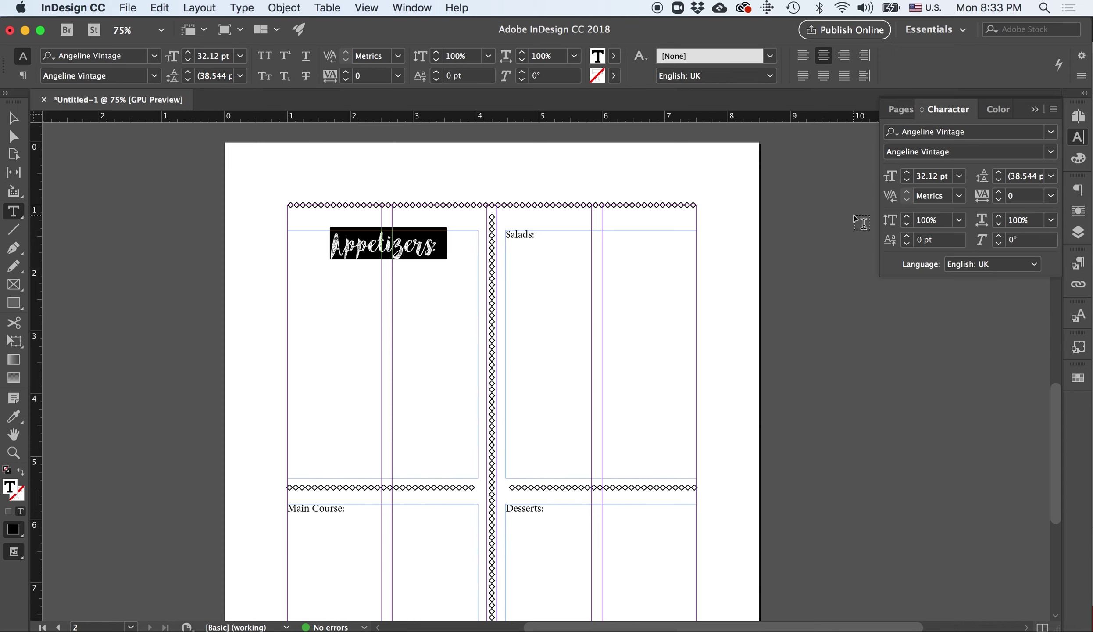
pyautogui.click(1051, 131)
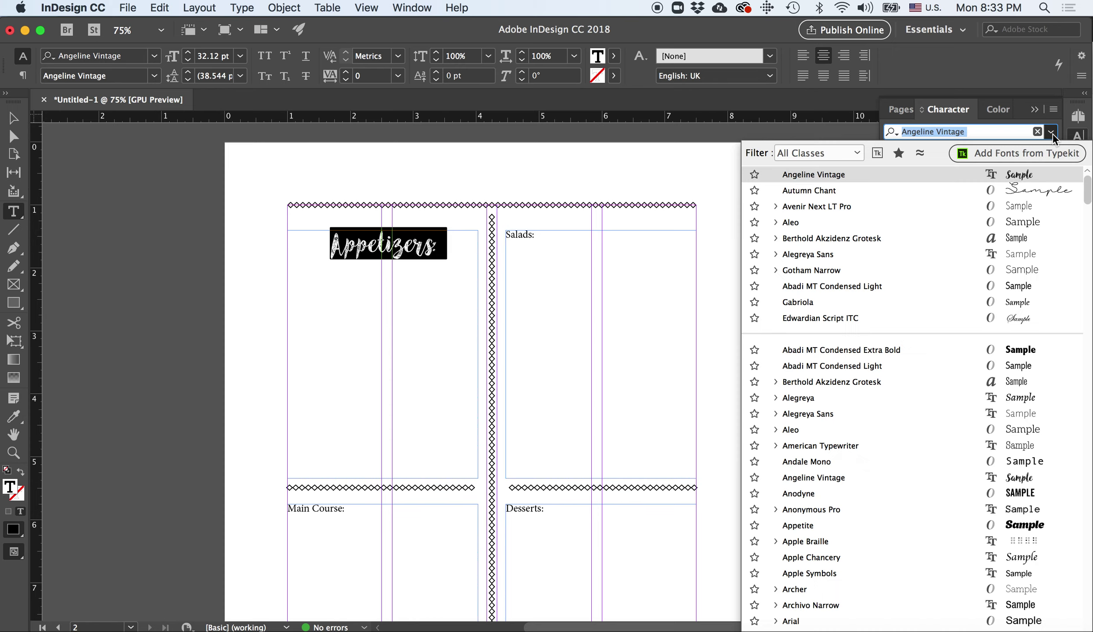
pyautogui.scroll(-1, 1015, 380)
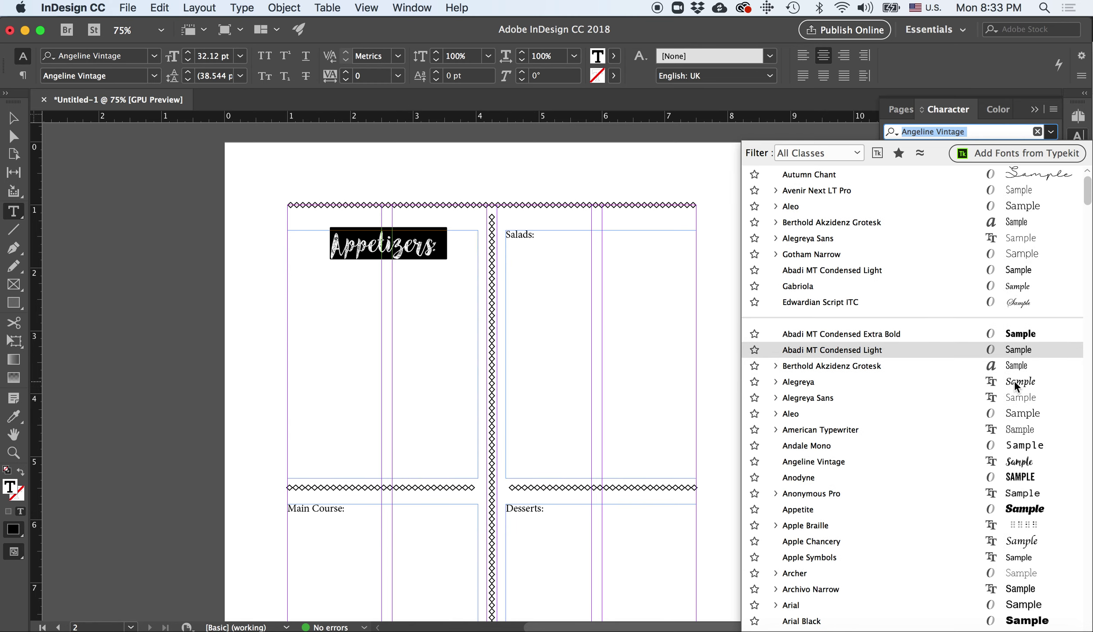
pyautogui.scroll(-15, 1016, 384)
pyautogui.scroll(-9, 1016, 386)
pyautogui.scroll(-18, 1014, 380)
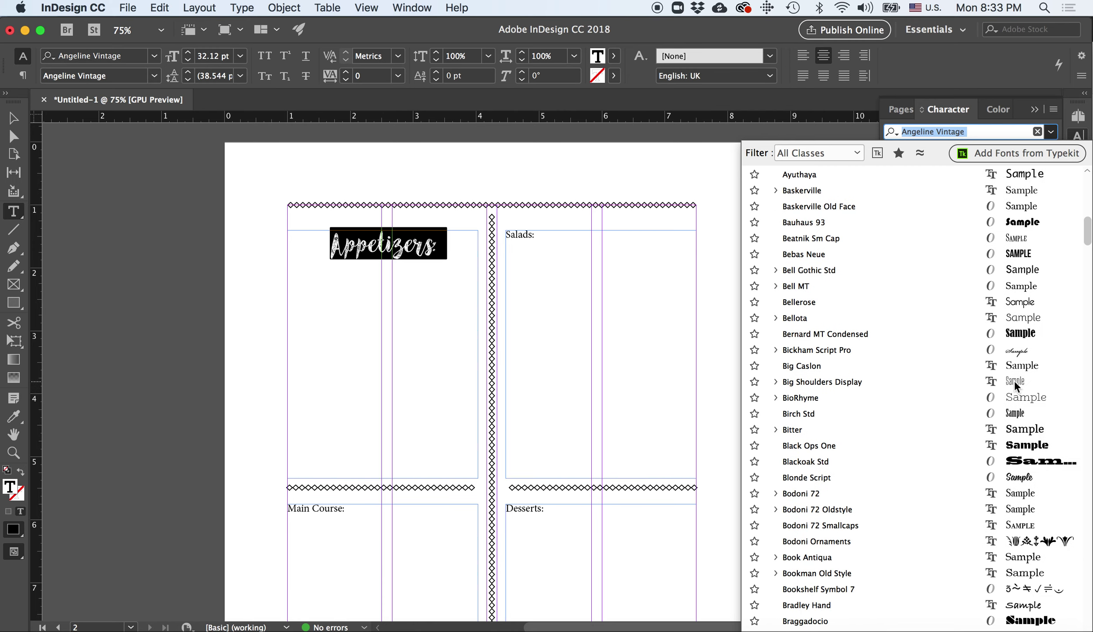
pyautogui.scroll(-11, 1015, 380)
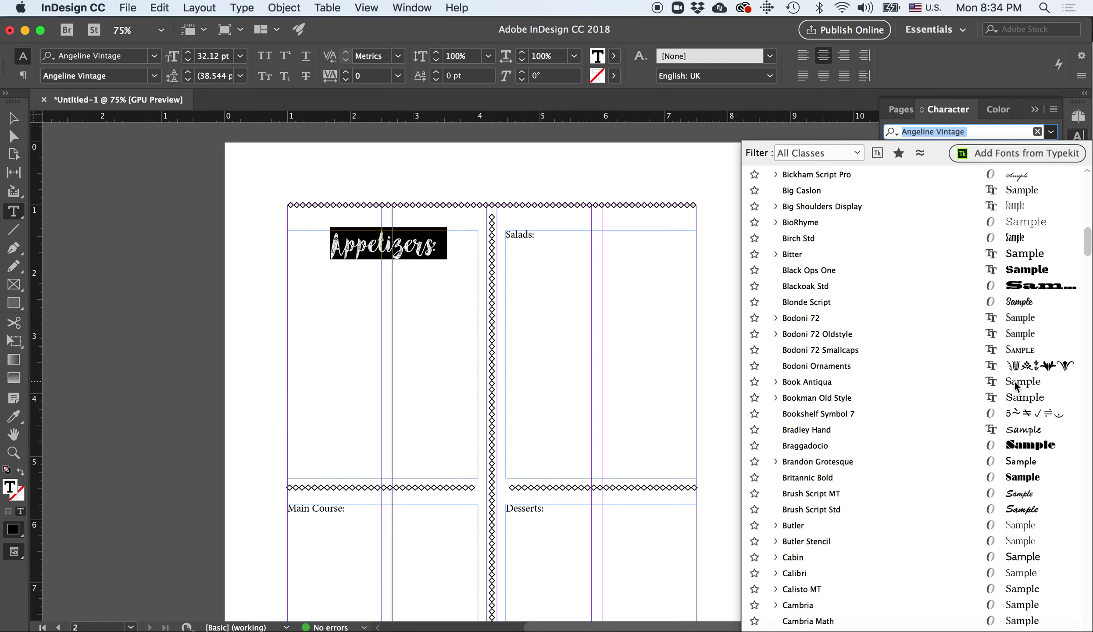
pyautogui.click(1015, 177)
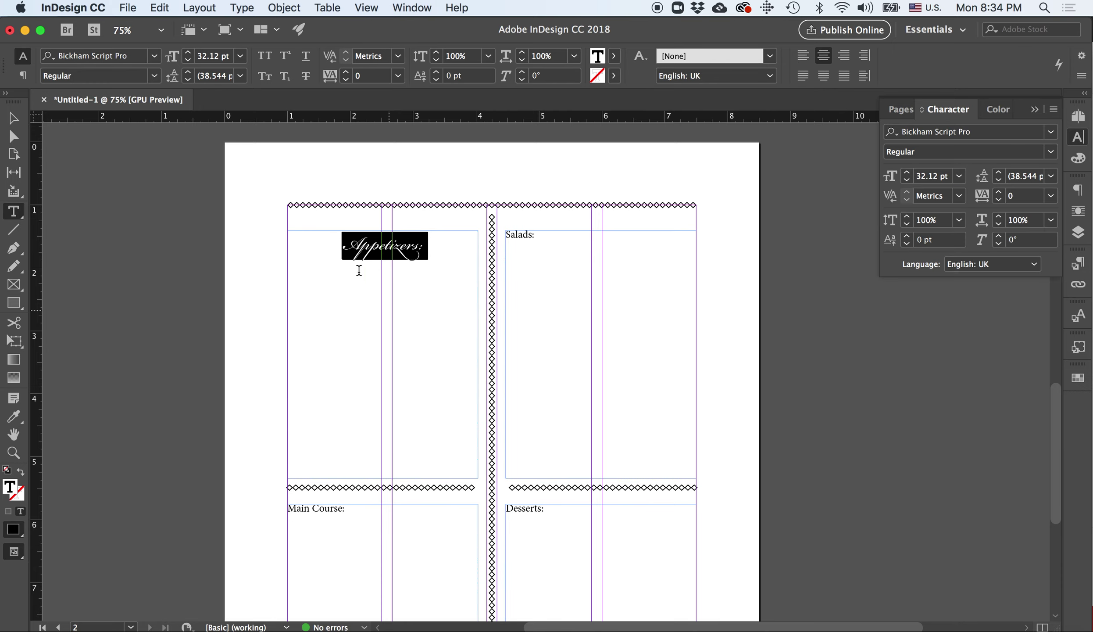
pyautogui.click(373, 245)
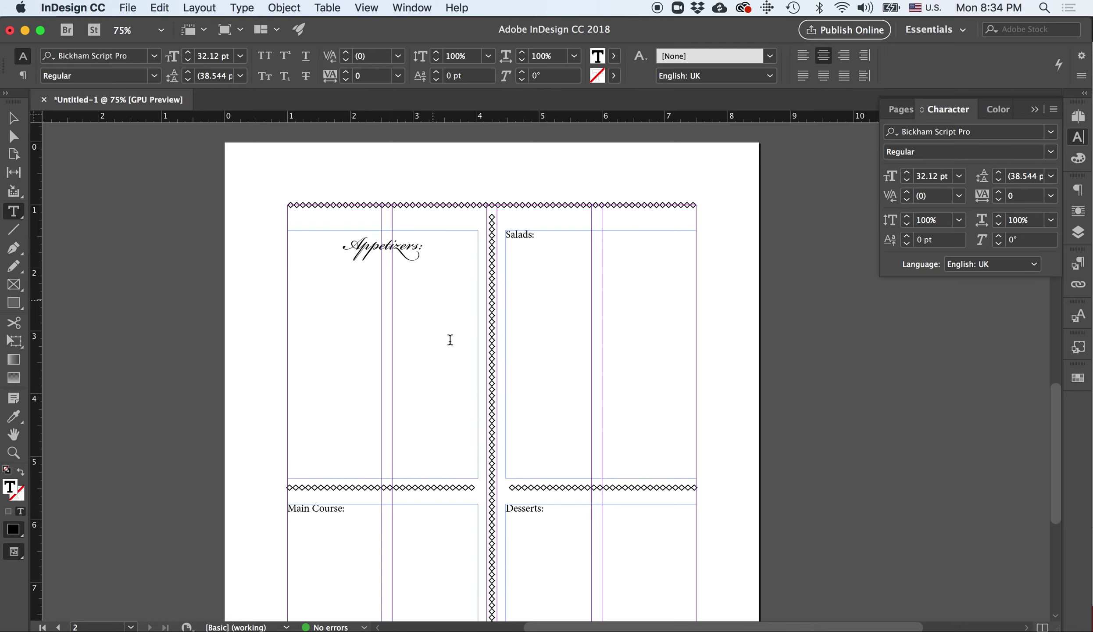
# Copy the "Appetizers:" heading's formatting onto the "Salads:" heading with the Eyedropper tool
pyautogui.tripleClick(524, 234)
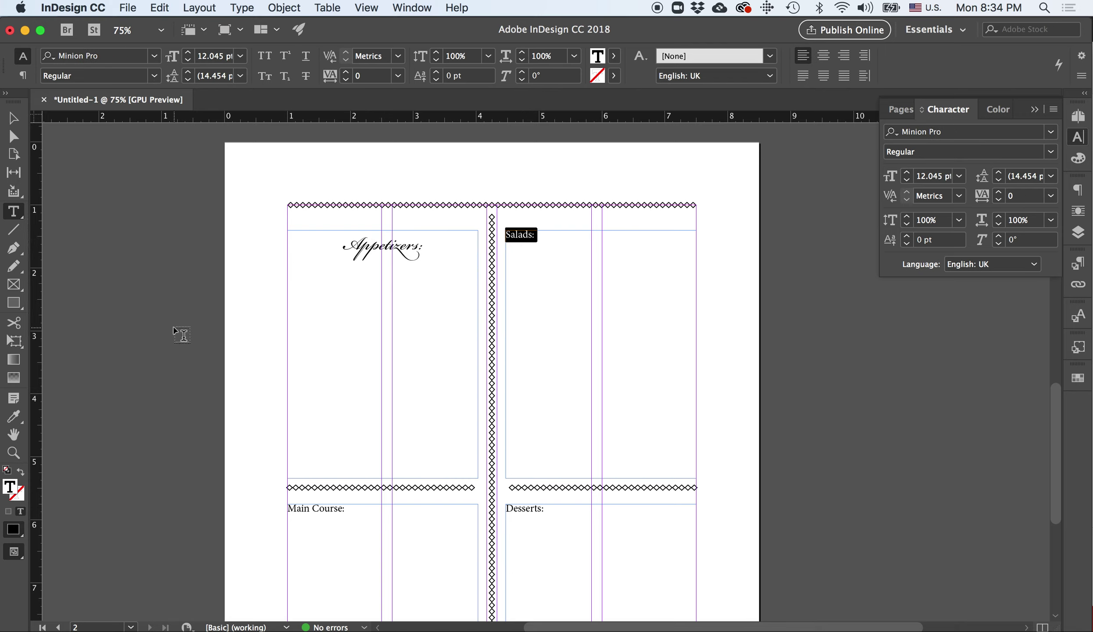
pyautogui.click(13, 416)
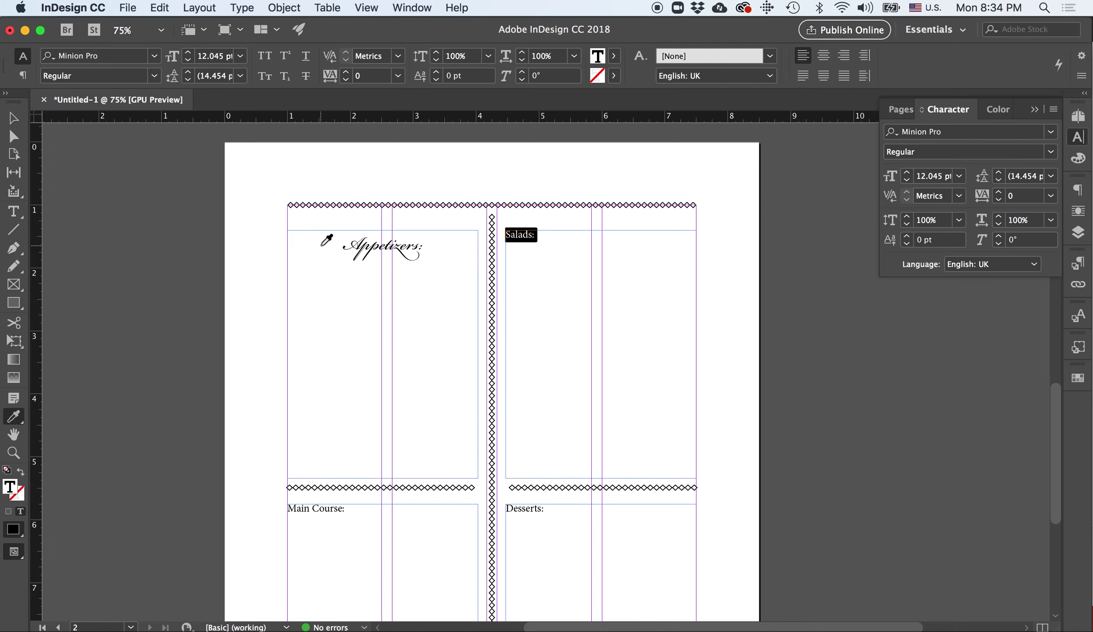
pyautogui.click(394, 241)
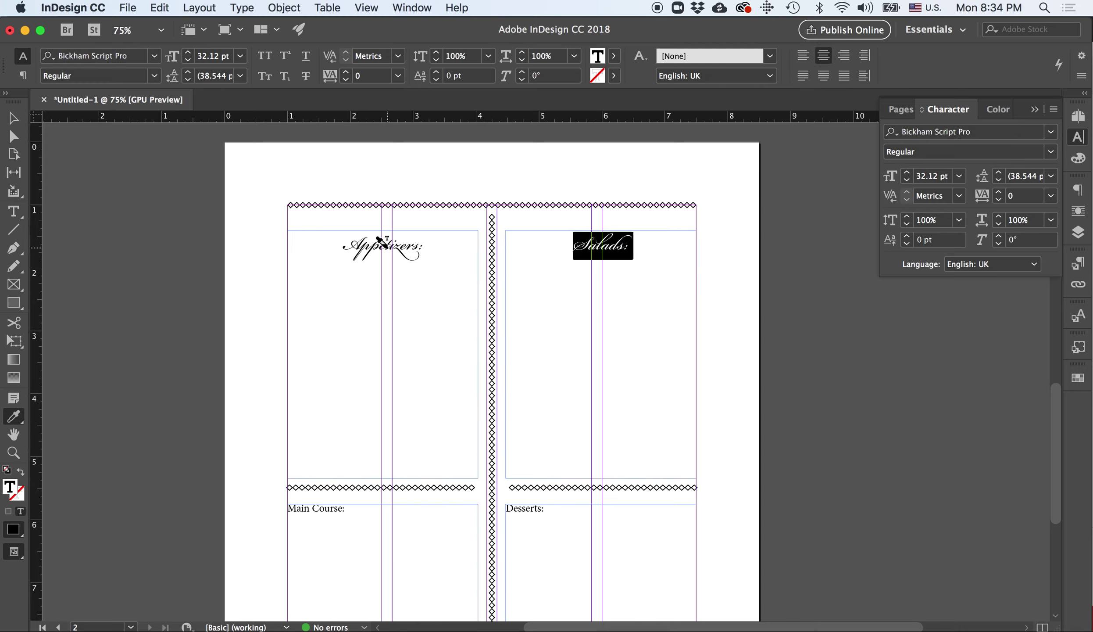
pyautogui.click(13, 118)
# Apply the "Appetizers:" heading's formatting to the "Main Course:" heading with the Eyedropper tool
pyautogui.scroll(-1, 184, 316)
pyautogui.scroll(-1, 184, 316)
pyautogui.click(13, 212)
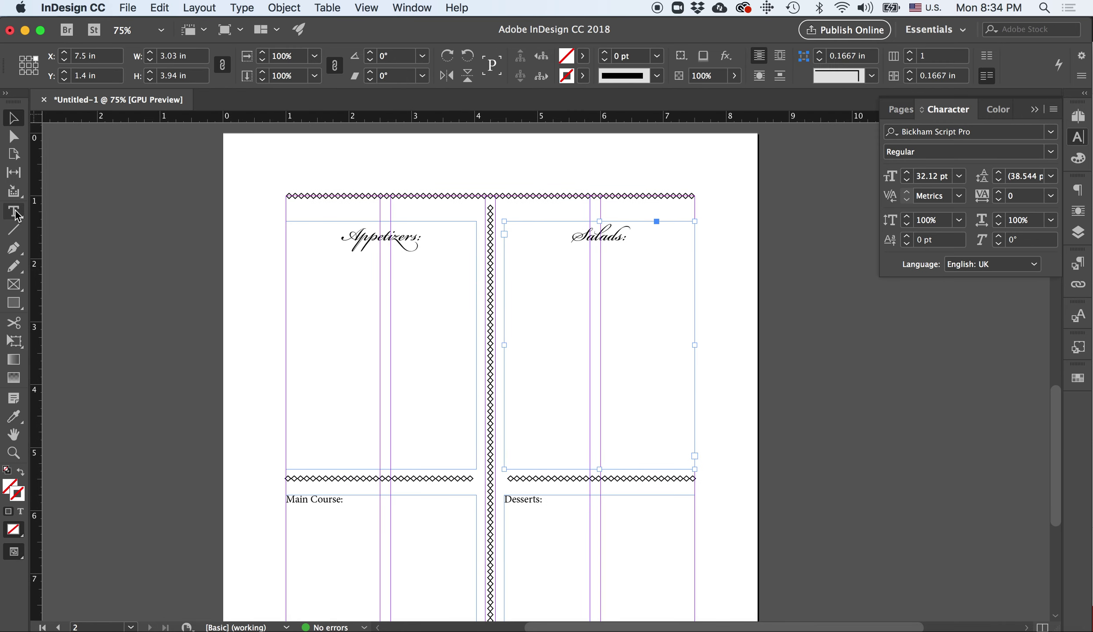
pyautogui.tripleClick(332, 499)
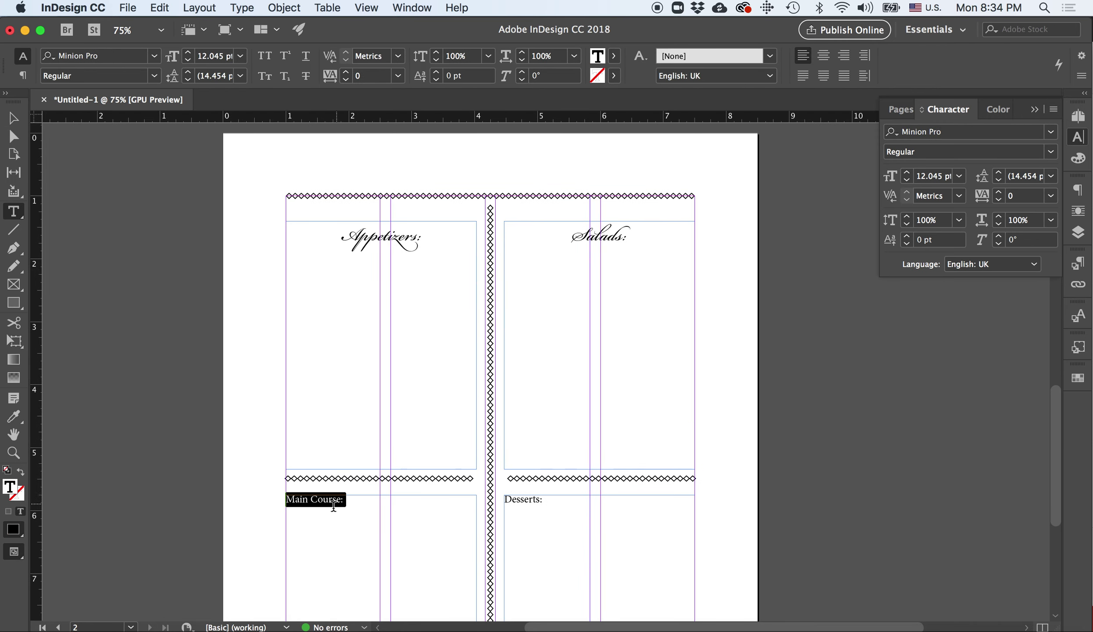
pyautogui.click(14, 415)
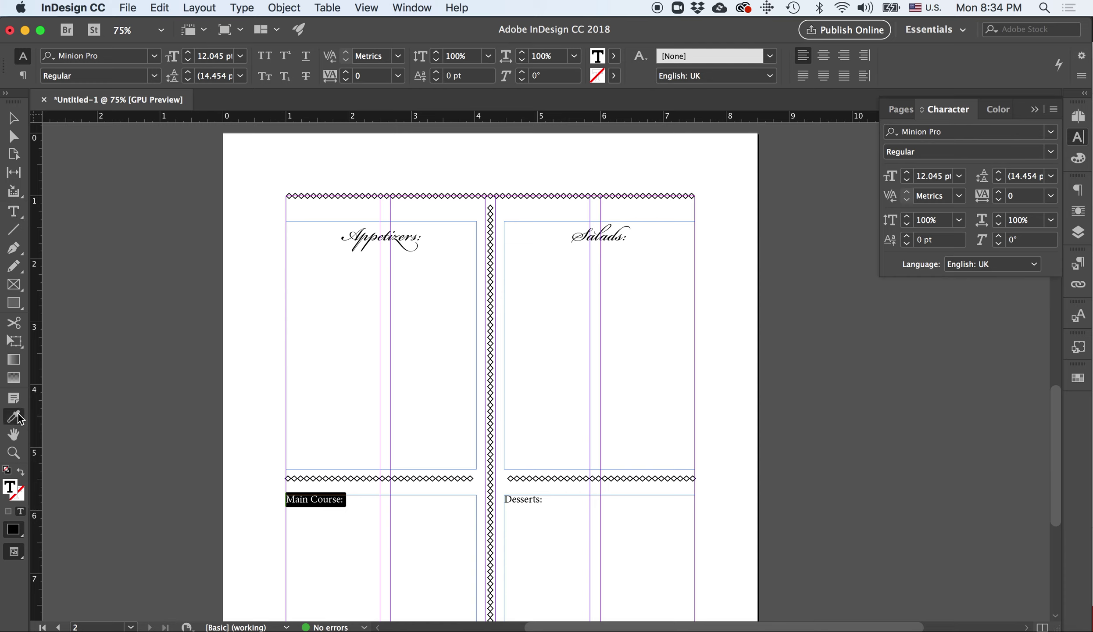
pyautogui.click(364, 231)
# Match the "Desserts:" heading to the "Appetizers:" heading's formatting with the Eyedropper tool, leaving nothing selected
pyautogui.click(14, 212)
pyautogui.tripleClick(526, 498)
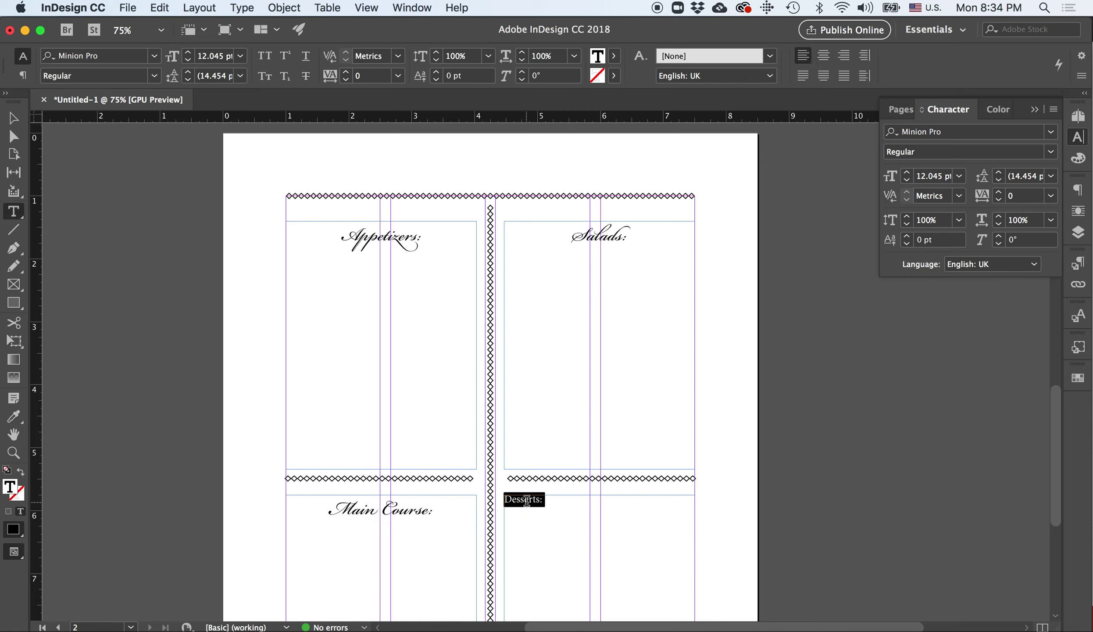
pyautogui.click(13, 420)
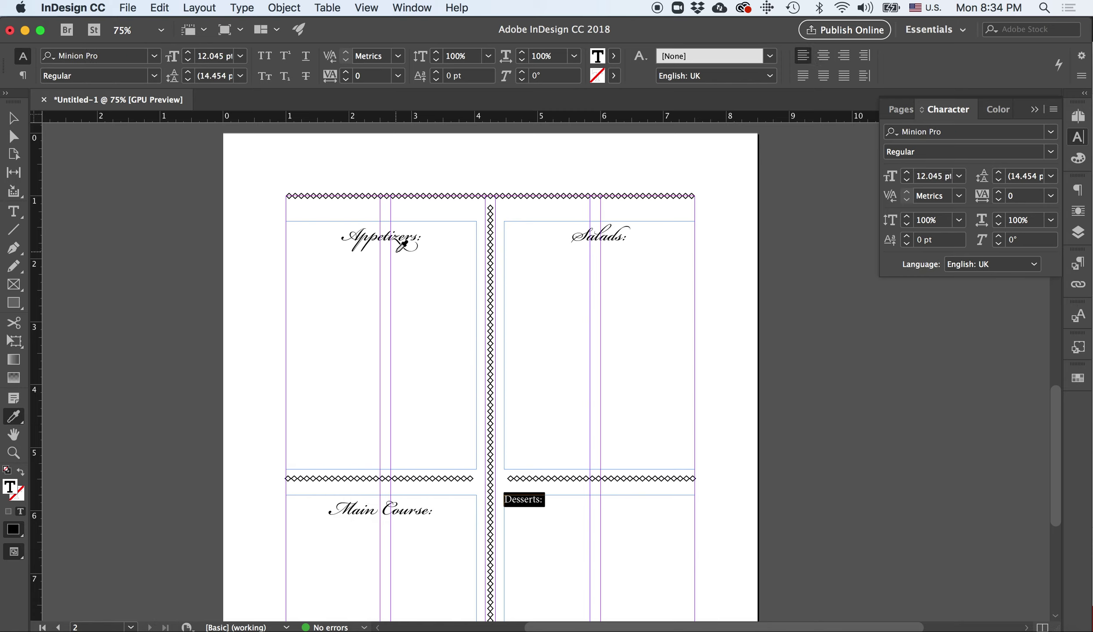
pyautogui.click(386, 241)
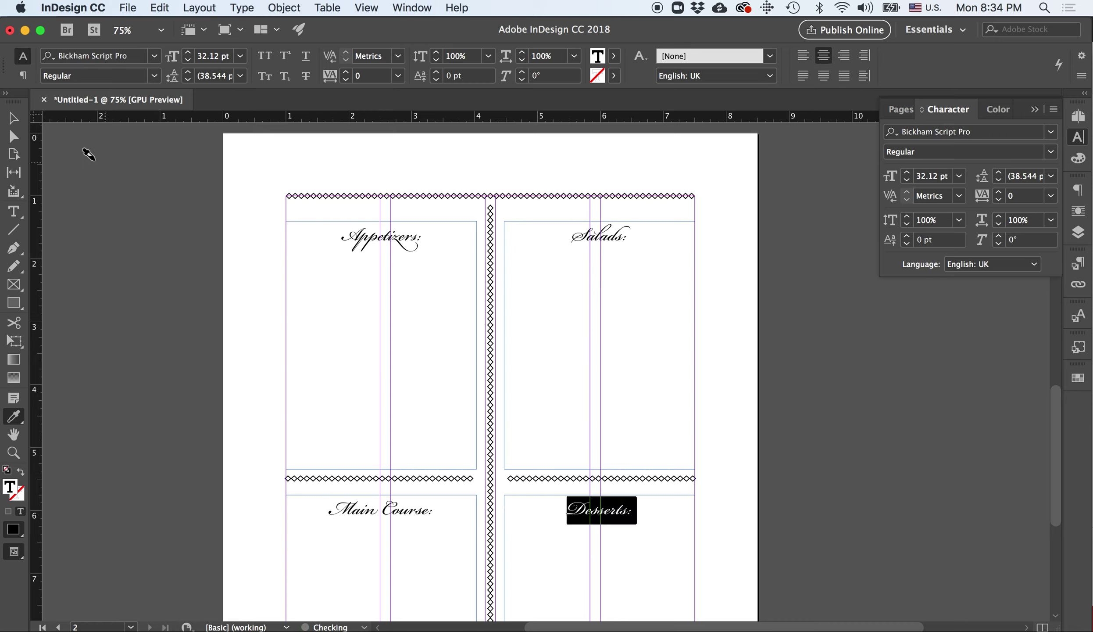
pyautogui.click(17, 126)
pyautogui.click(163, 256)
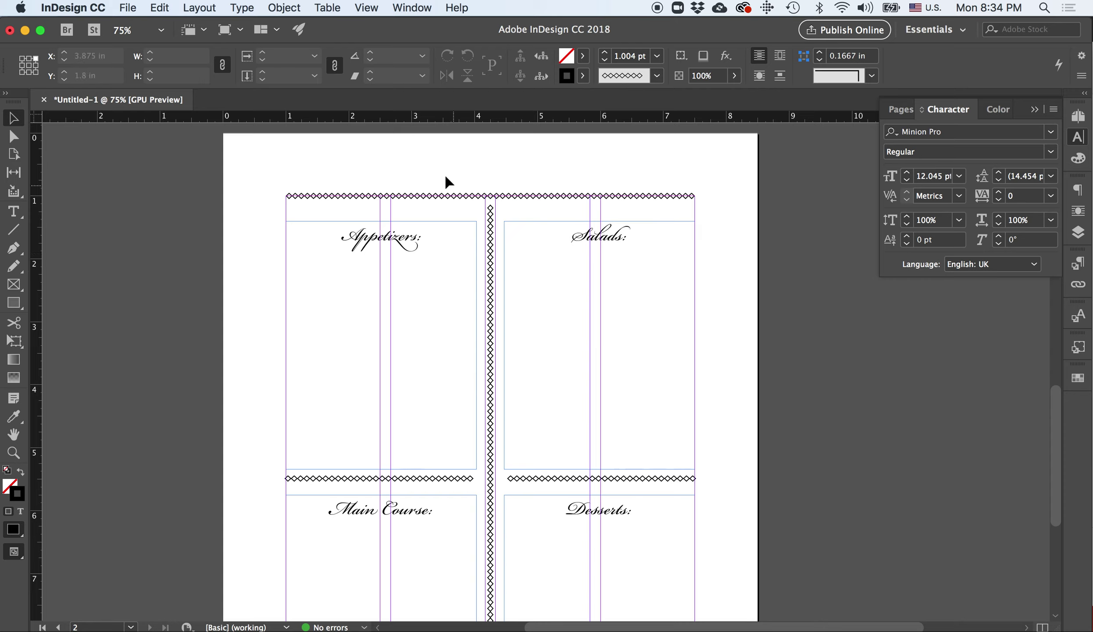
pyautogui.scroll(-5, 626, 493)
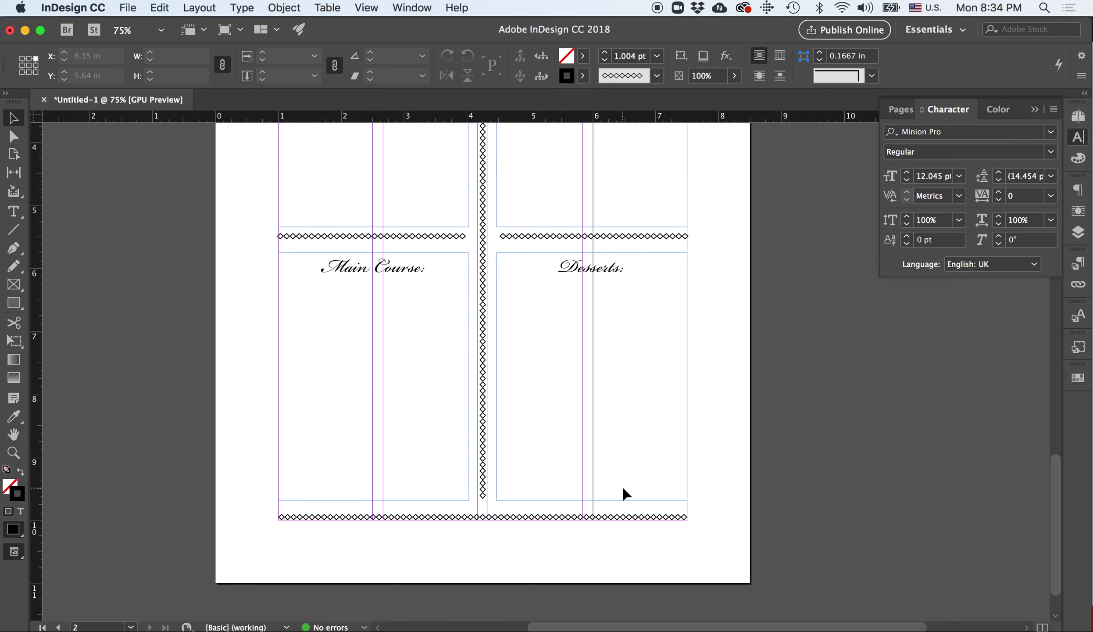
pyautogui.scroll(3, 626, 493)
pyautogui.scroll(3, 626, 494)
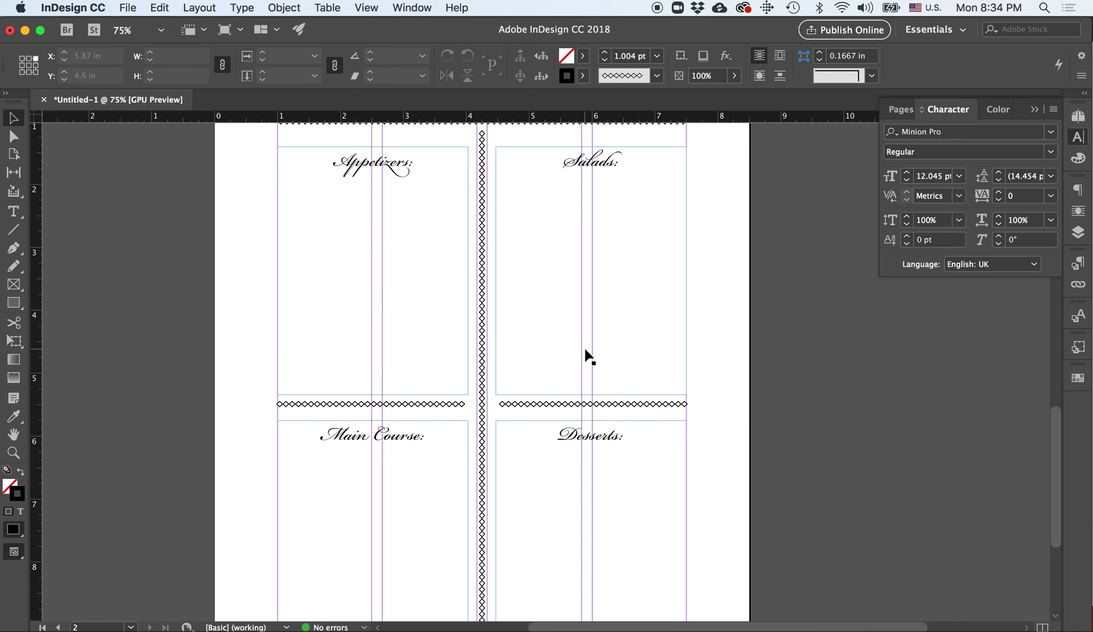
pyautogui.scroll(2, 590, 357)
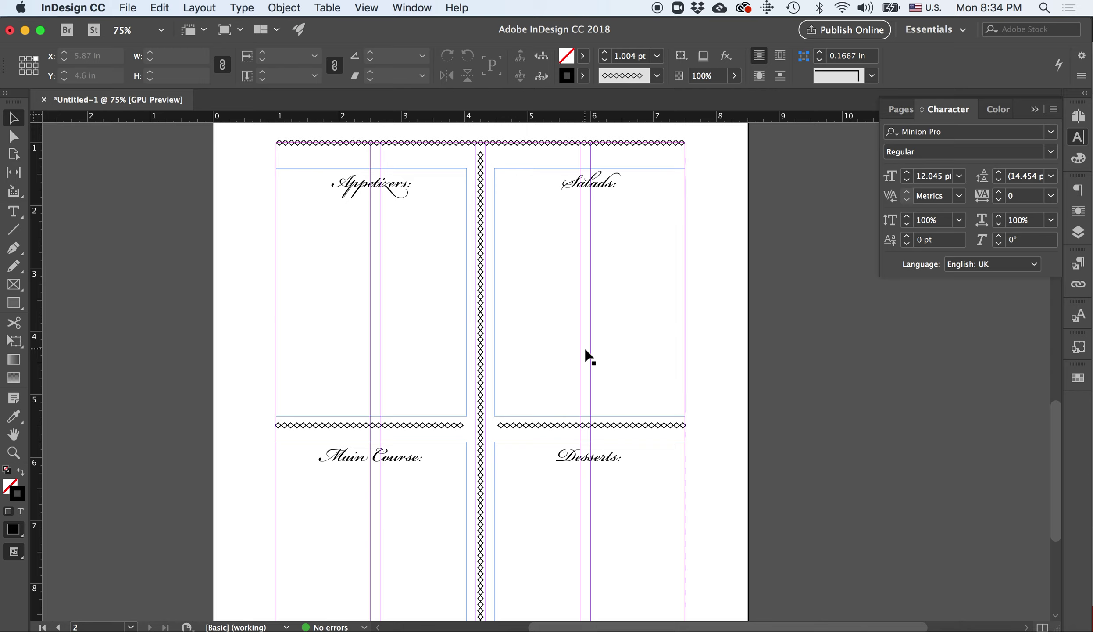